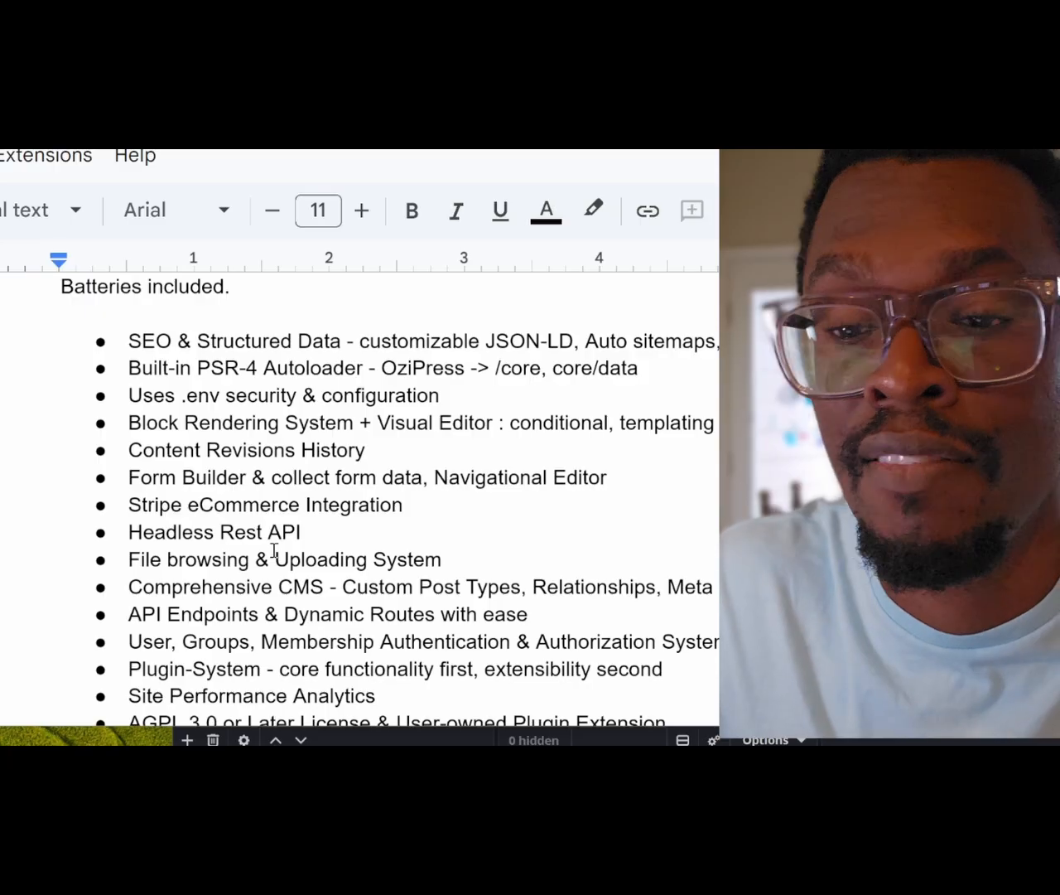
# Step: Scroll down the Google Docs feature list past Vue 3 Integration to the Developers heading
pyautogui.scroll(-1, 275, 551)
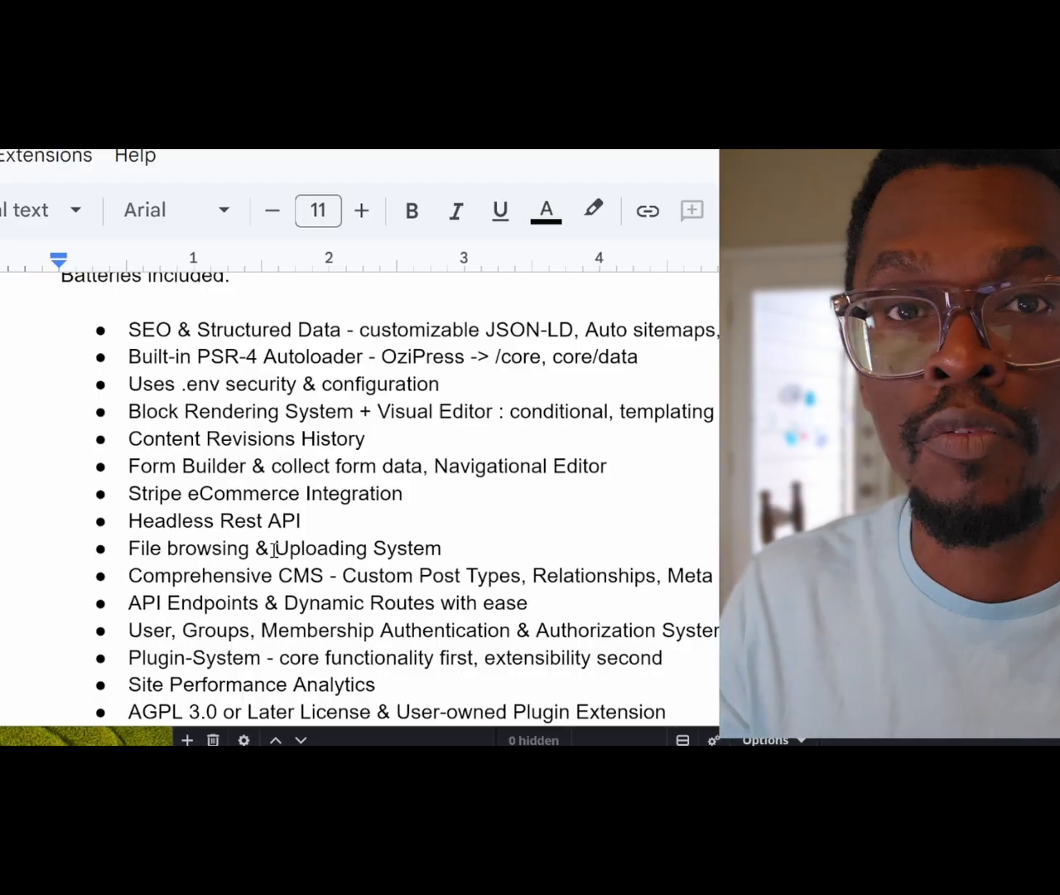
pyautogui.scroll(-2, 274, 550)
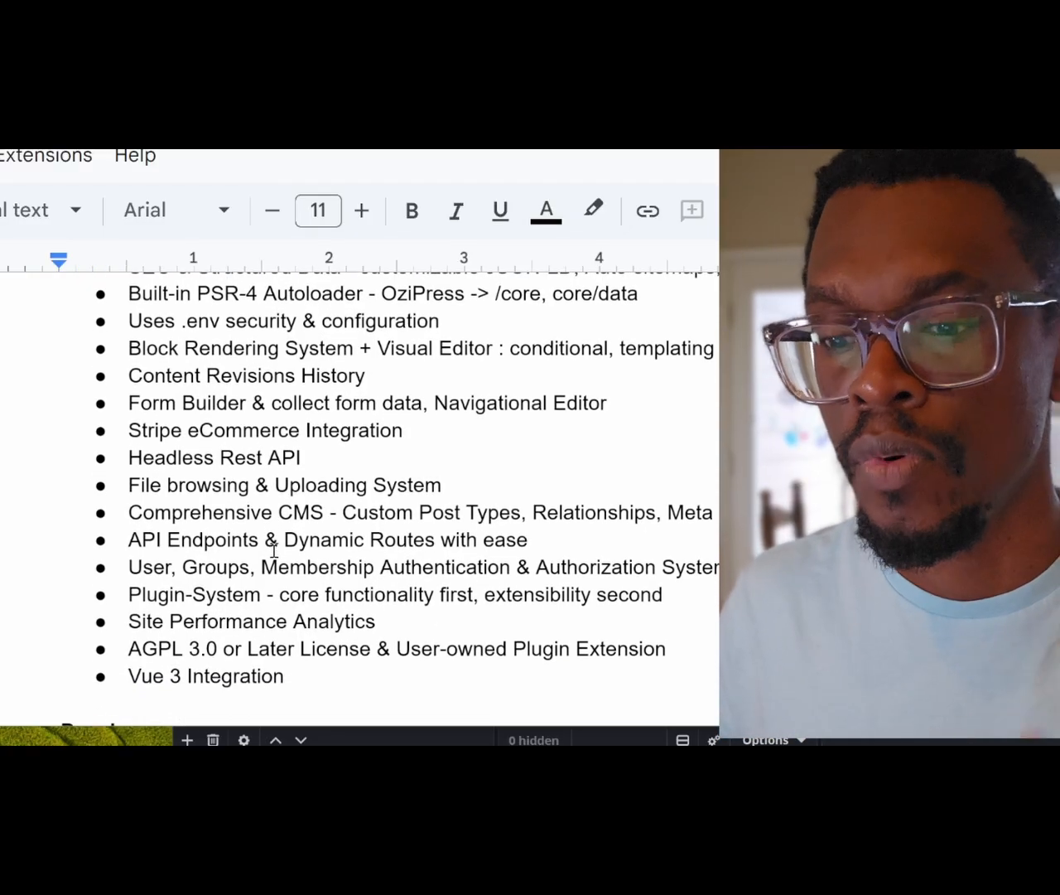
pyautogui.scroll(-1, 274, 550)
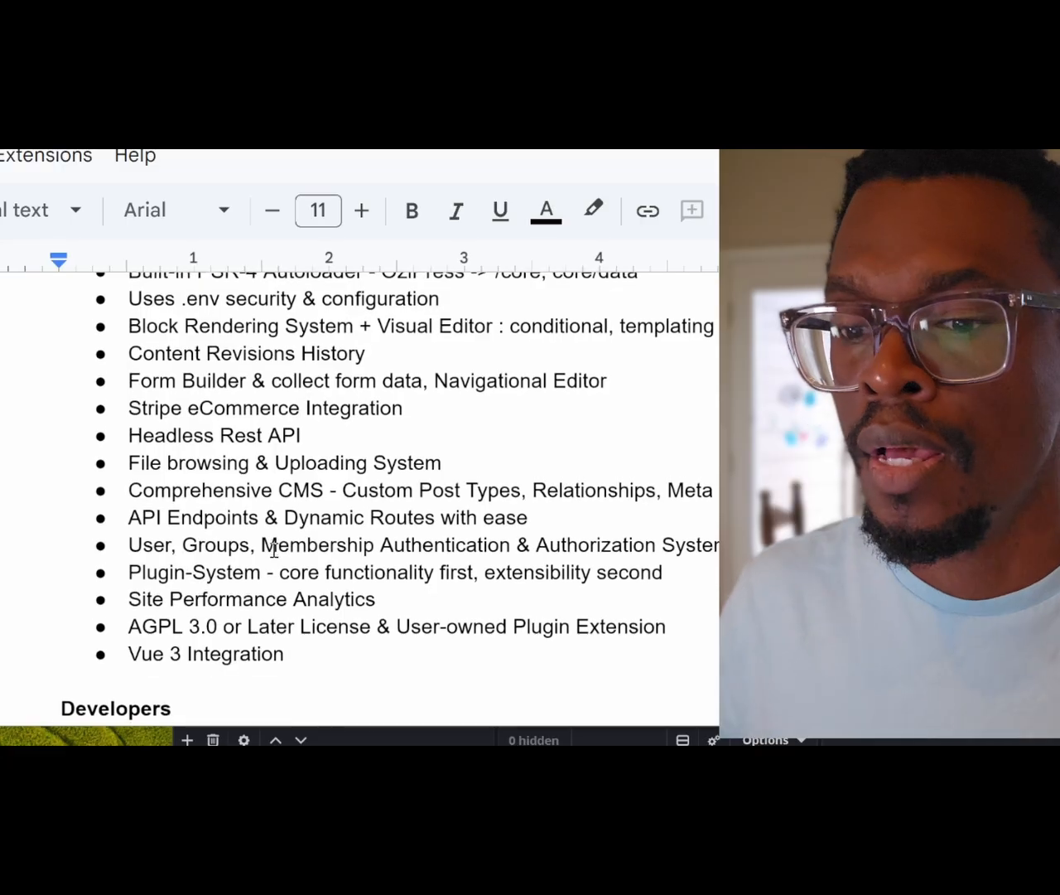
pyautogui.scroll(-1, 274, 550)
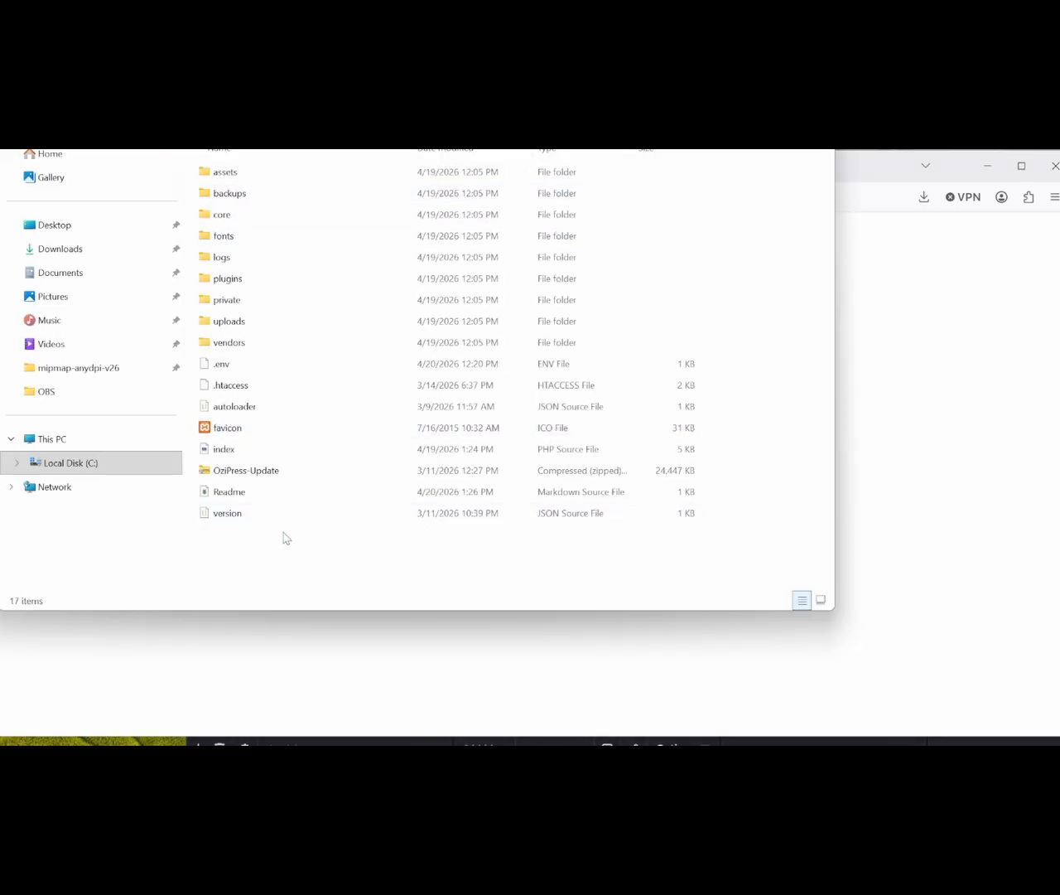
# Step: Survey the htdocs root items, including the uploads and plugins folders, then return to the browser
pyautogui.moveTo(284, 540); pyautogui.dragTo(229, 171)
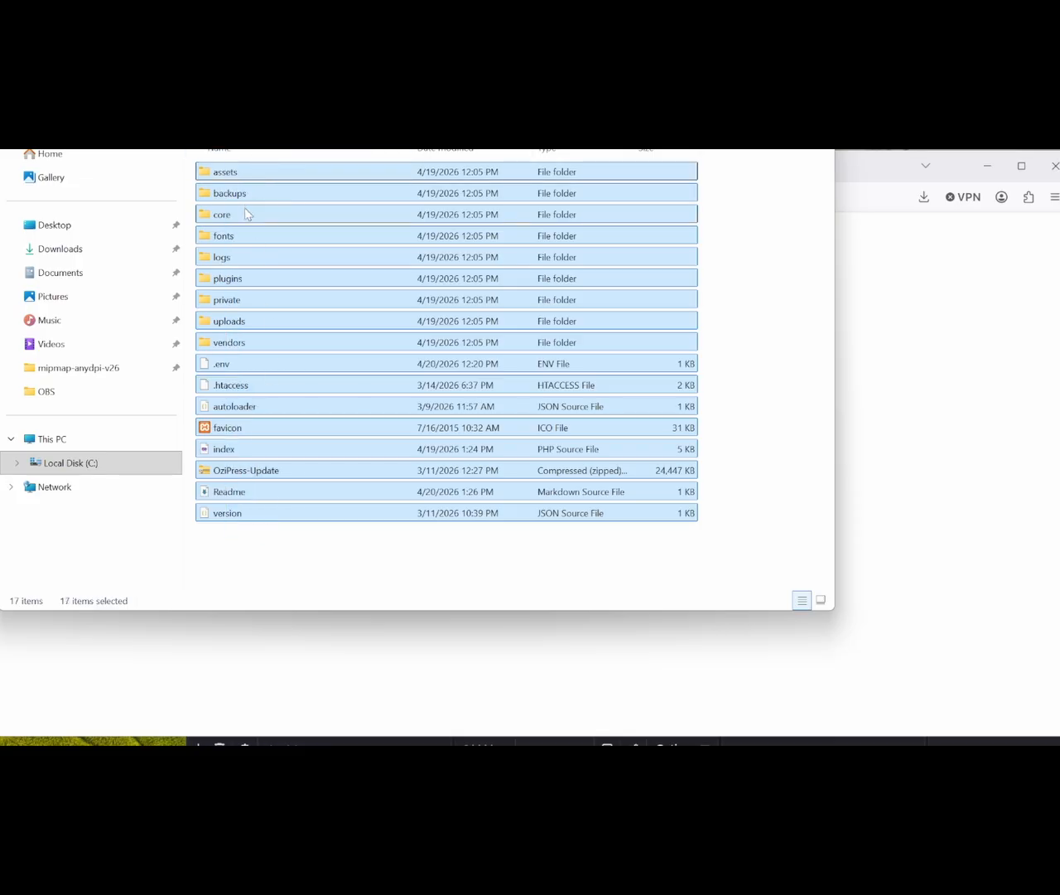
pyautogui.click(300, 551)
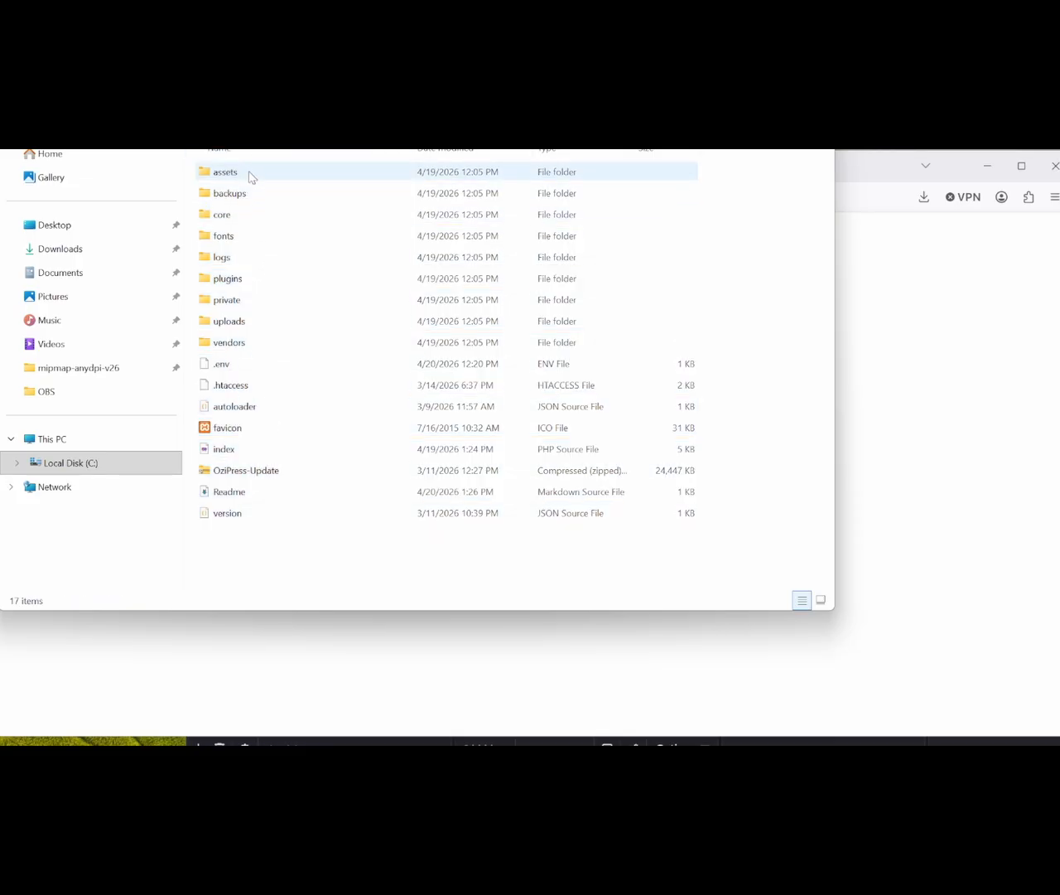
pyautogui.click(237, 327)
pyautogui.click(239, 279)
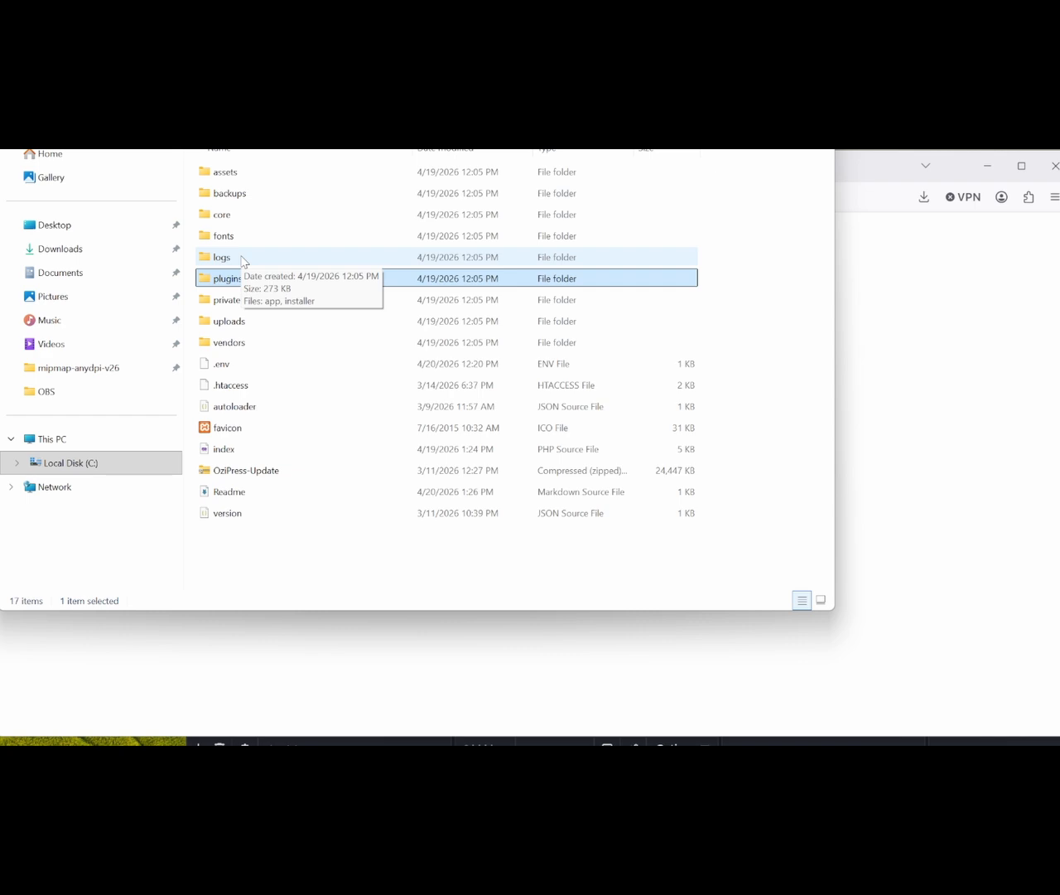
pyautogui.hotkey('alt', 'Tab')
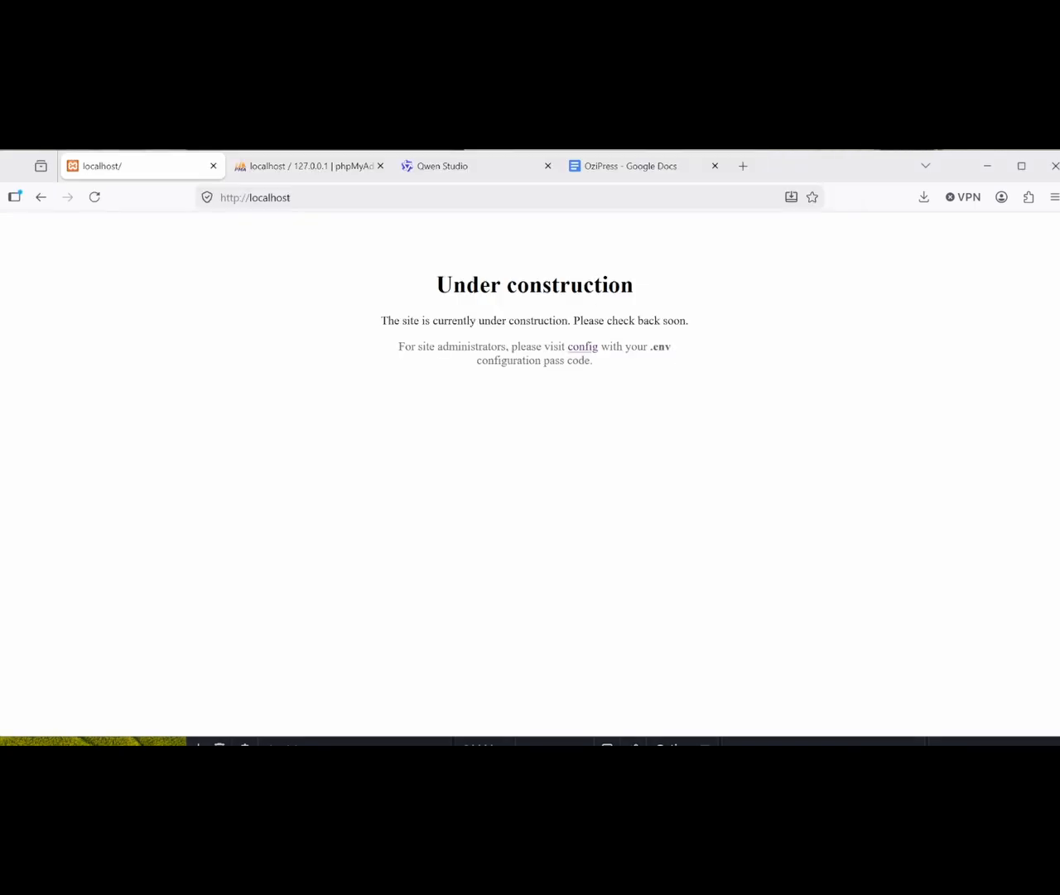
# Step: Follow the 'config' link on the Under construction notice to the site configuration page
pyautogui.click(464, 197)
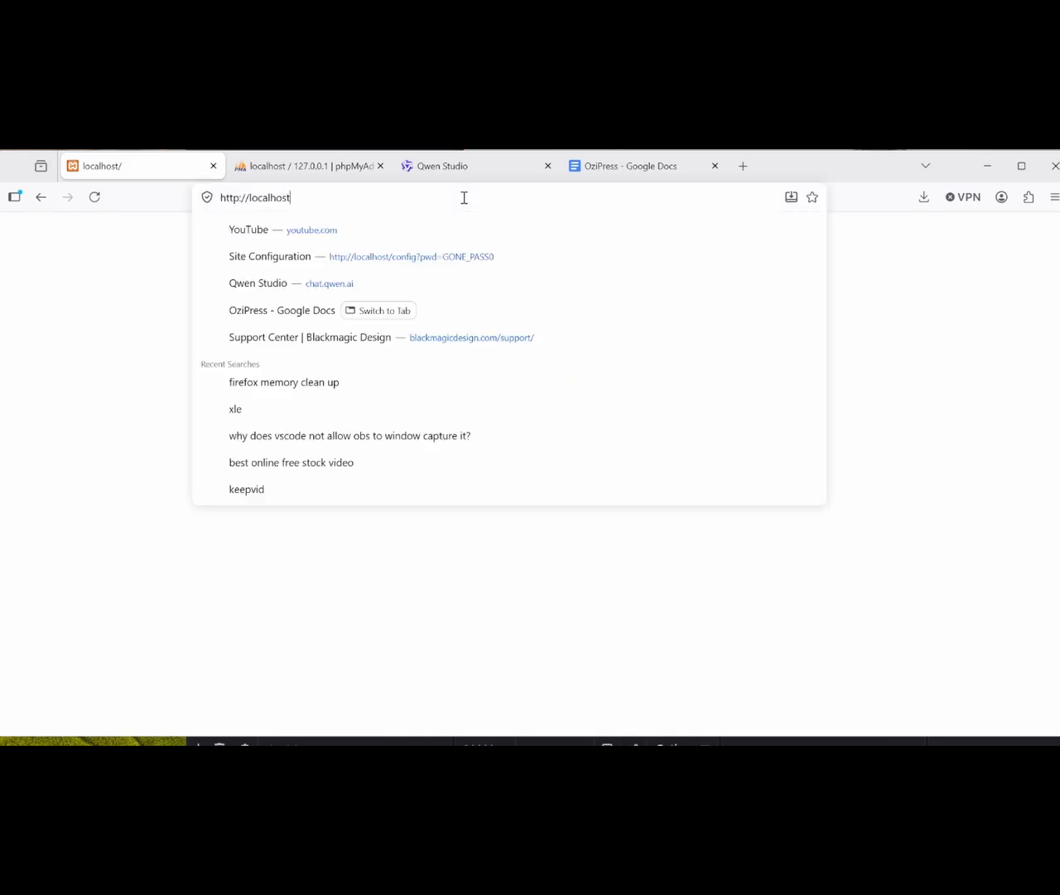
pyautogui.click(145, 357)
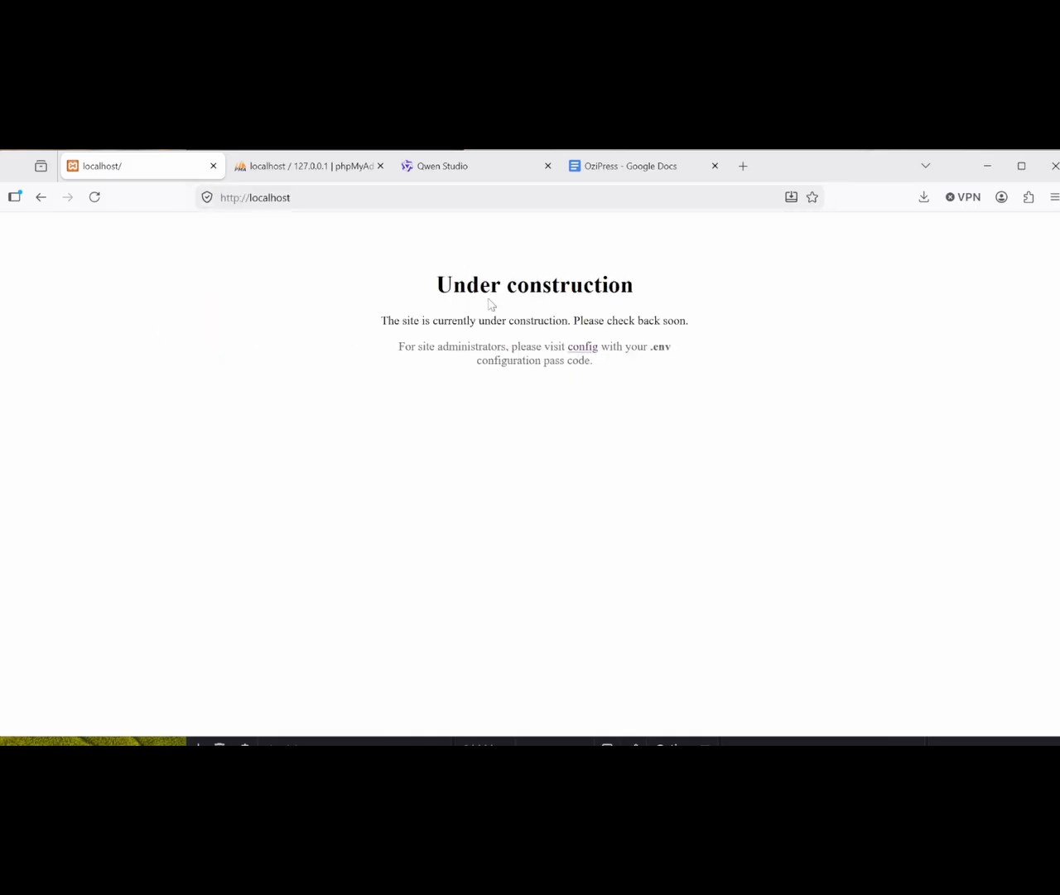
pyautogui.click(576, 354)
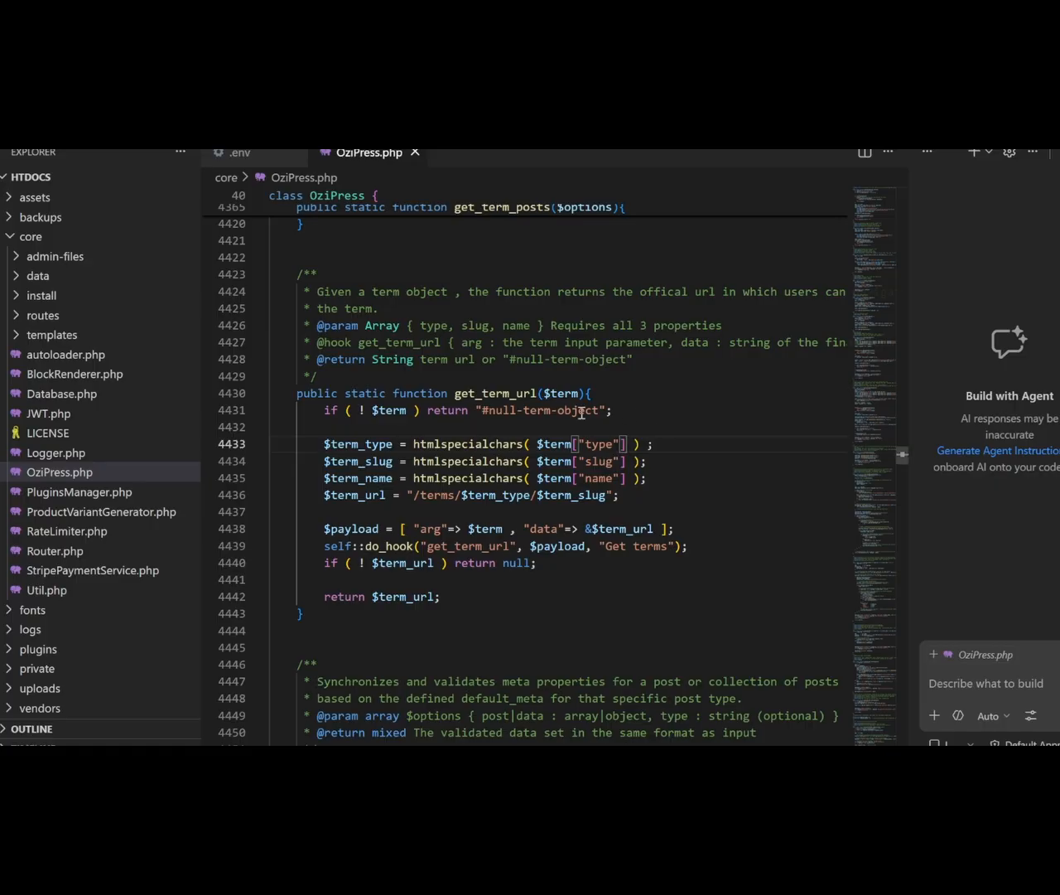
# Step: Copy the ENV_CONFIG_PASS value from the .env file and return to the browser
pyautogui.click(580, 410)
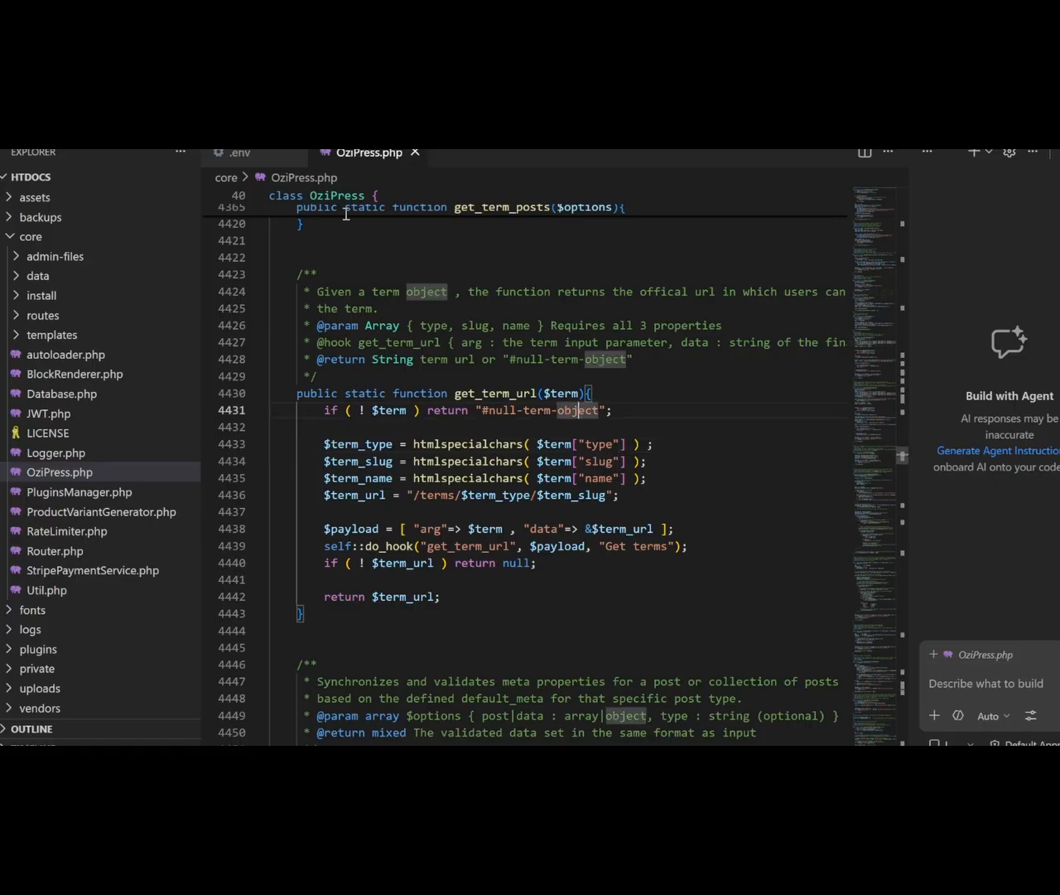
pyautogui.click(241, 152)
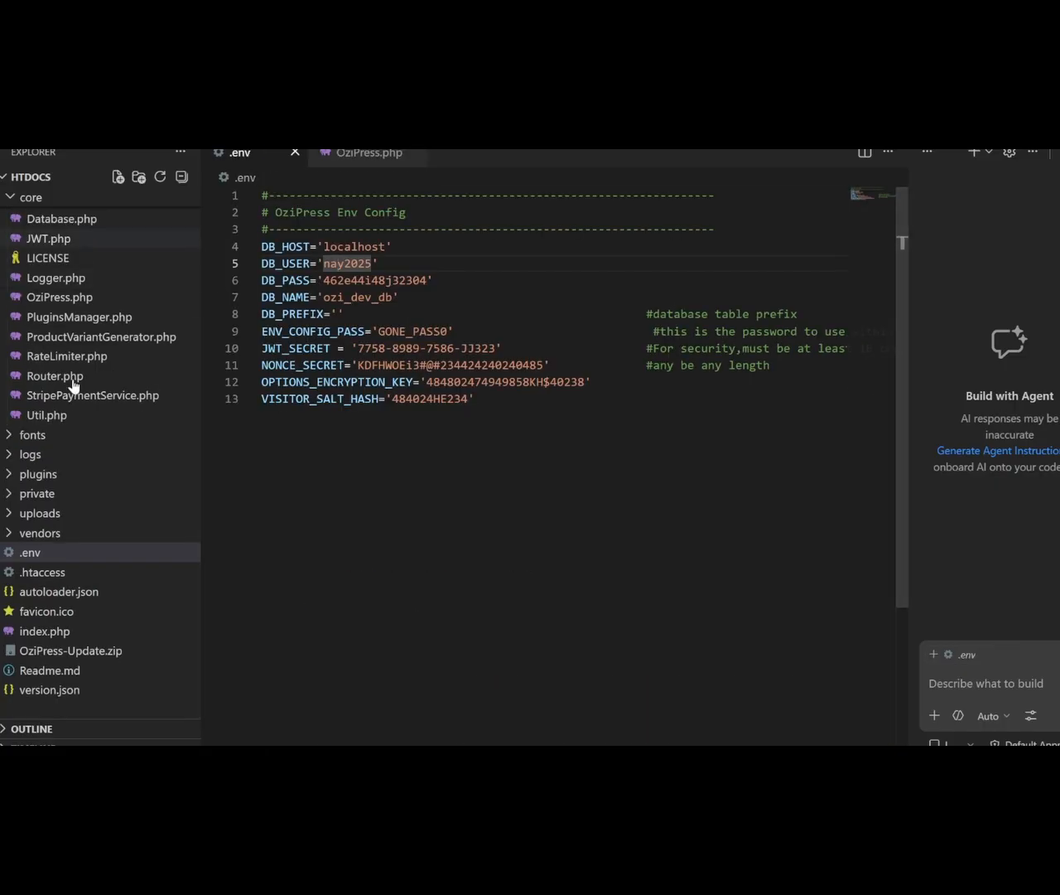
pyautogui.scroll(1, 73, 386)
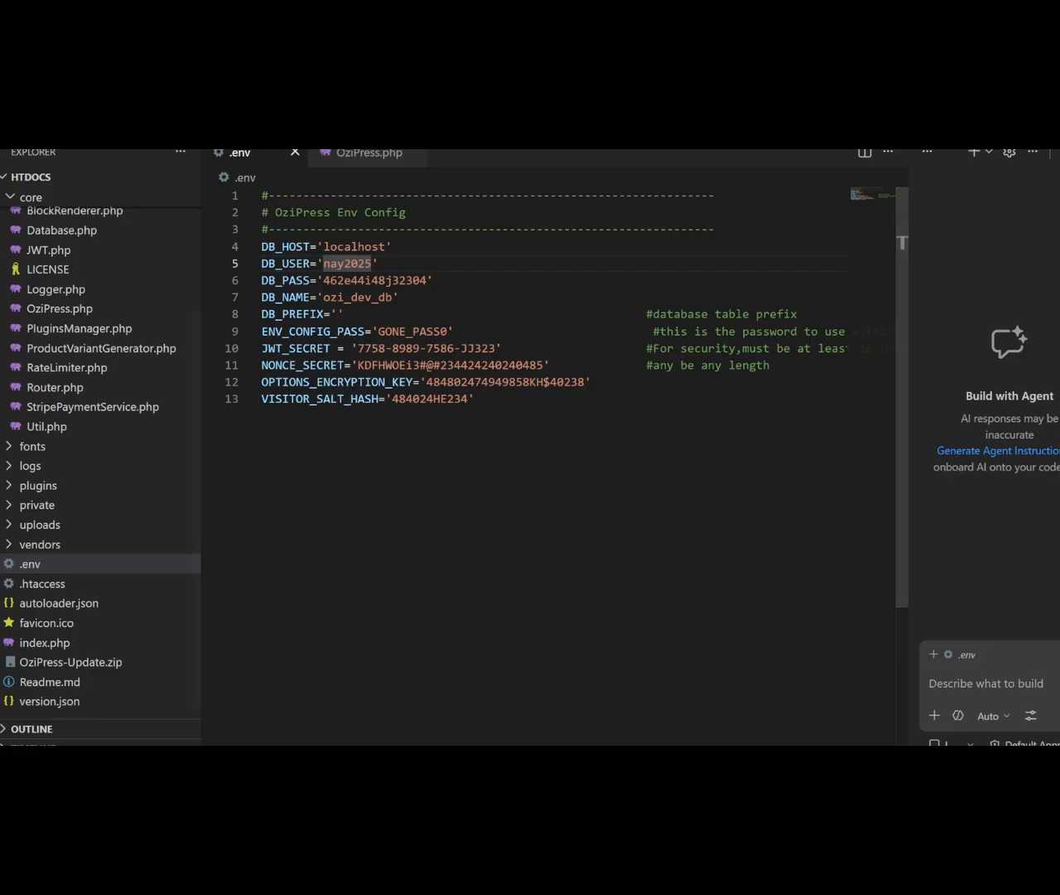
pyautogui.click(458, 743)
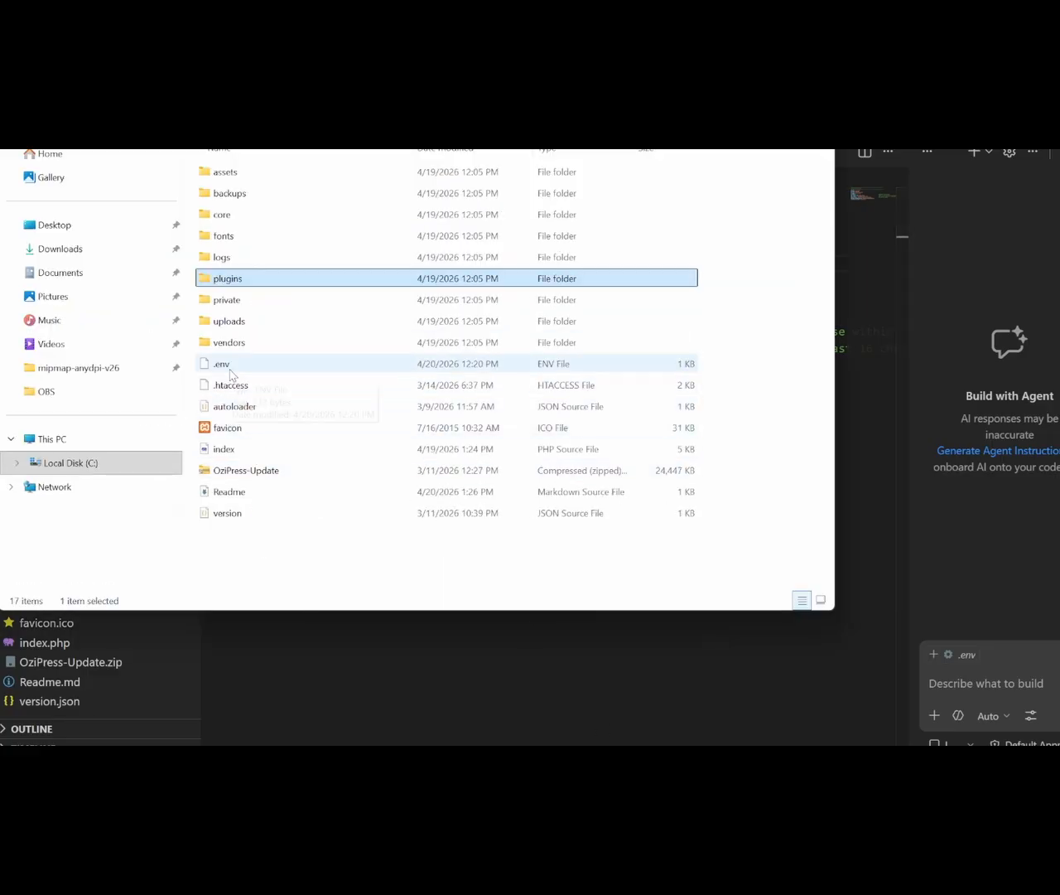
pyautogui.click(388, 622)
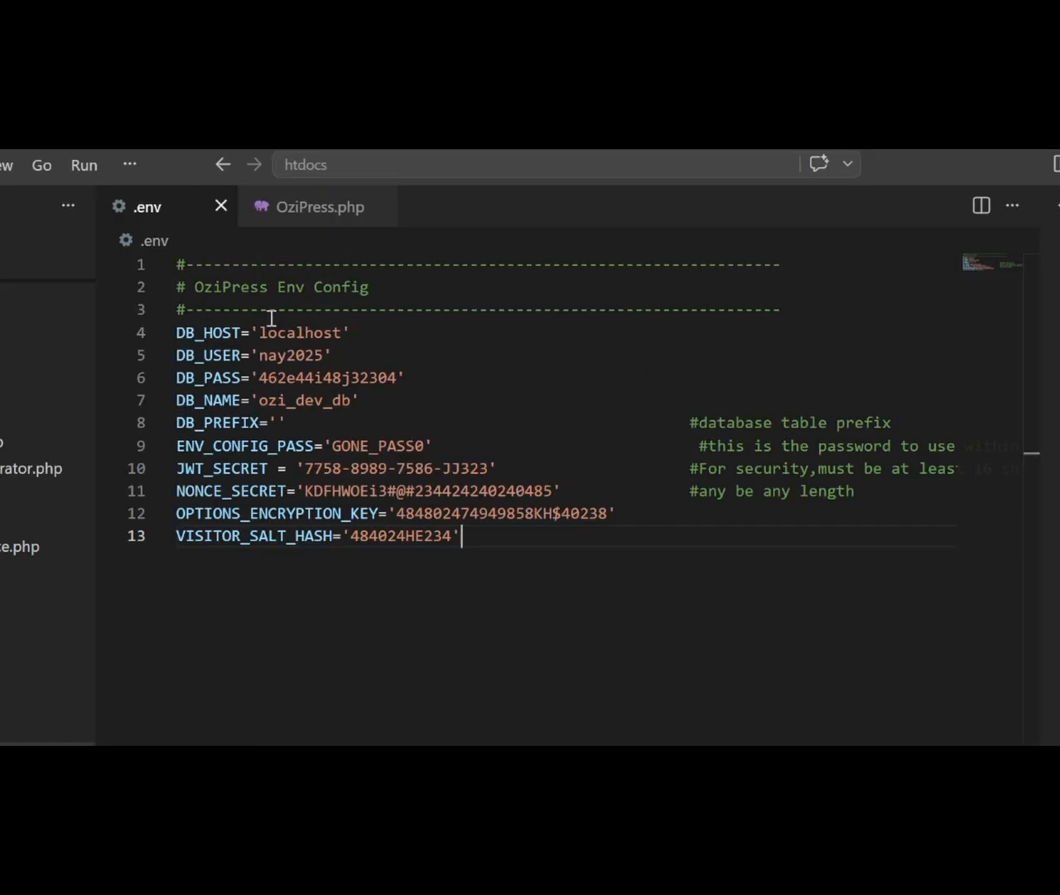
pyautogui.doubleClick(358, 448)
pyautogui.hotkey('ctrl', 'c')
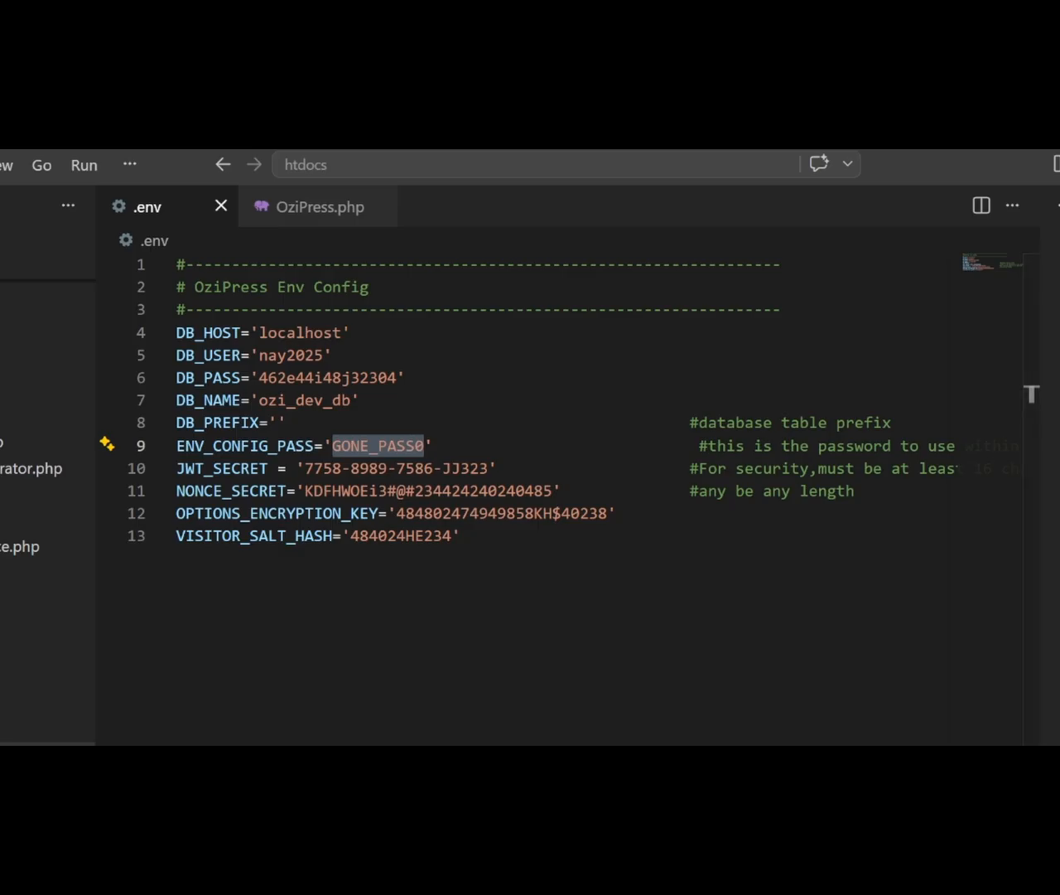
pyautogui.hotkey('alt', 'Tab')
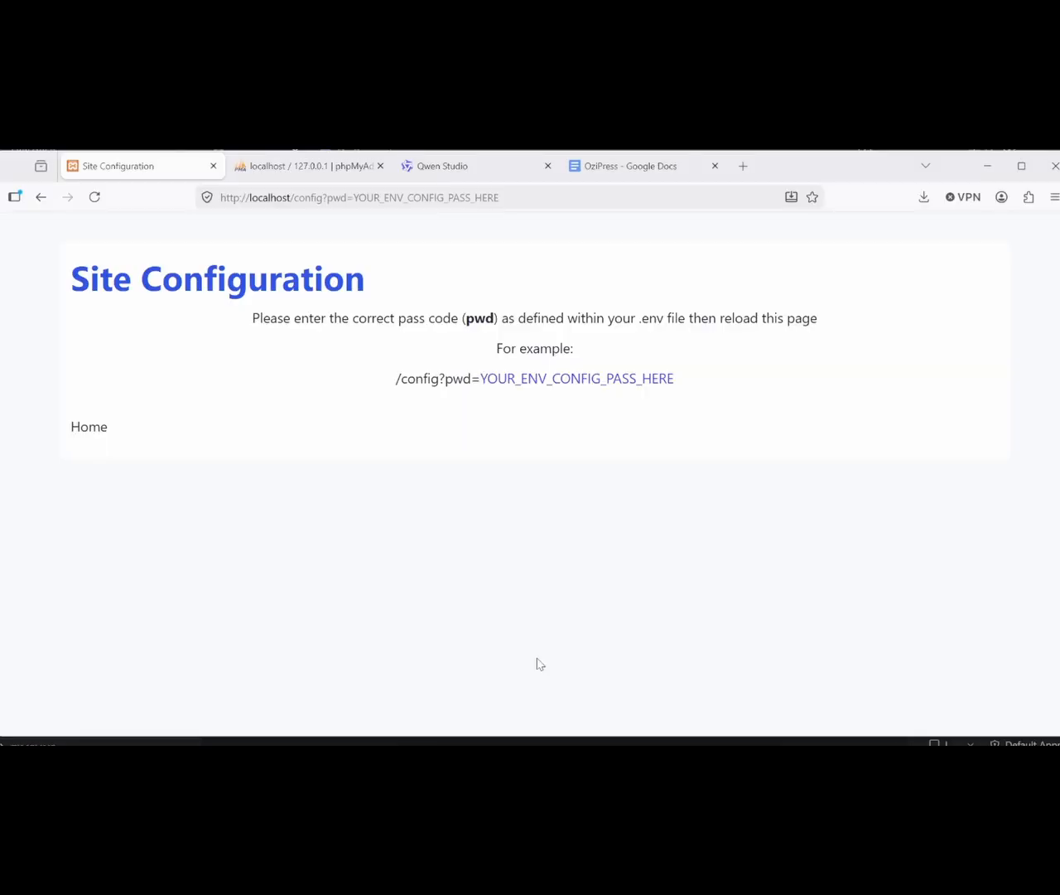
# Step: Replace the pwd= placeholder in the address with the copied pass code to unlock Site Configuration
pyautogui.click(462, 199)
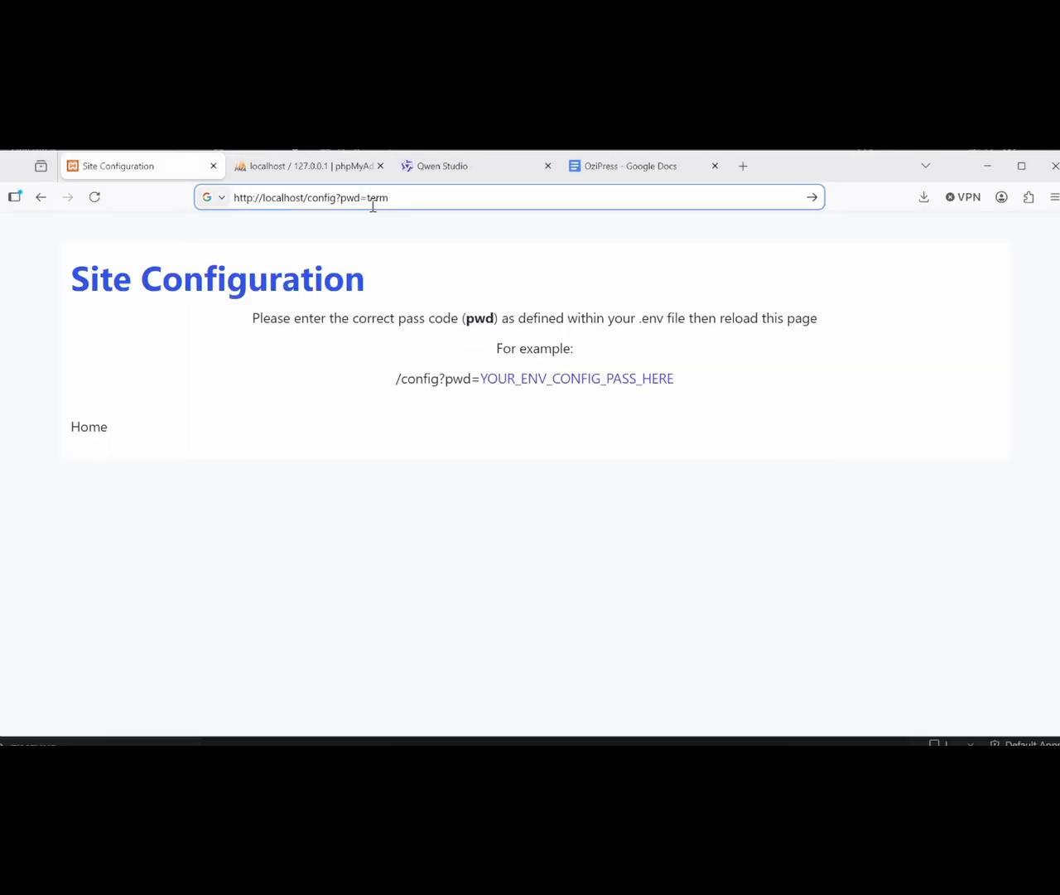
pyautogui.click(373, 206)
pyautogui.doubleClick(373, 206)
pyautogui.hotkey('ctrl', 'v')
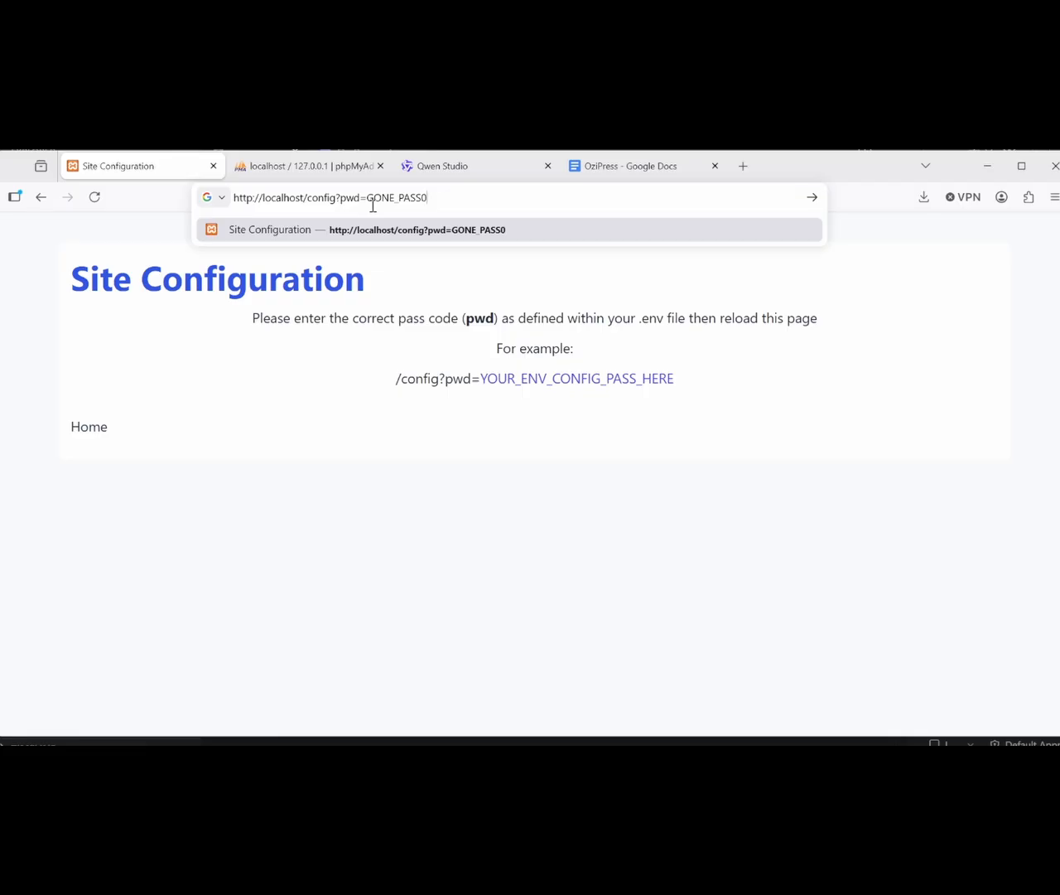
pyautogui.press('Return')
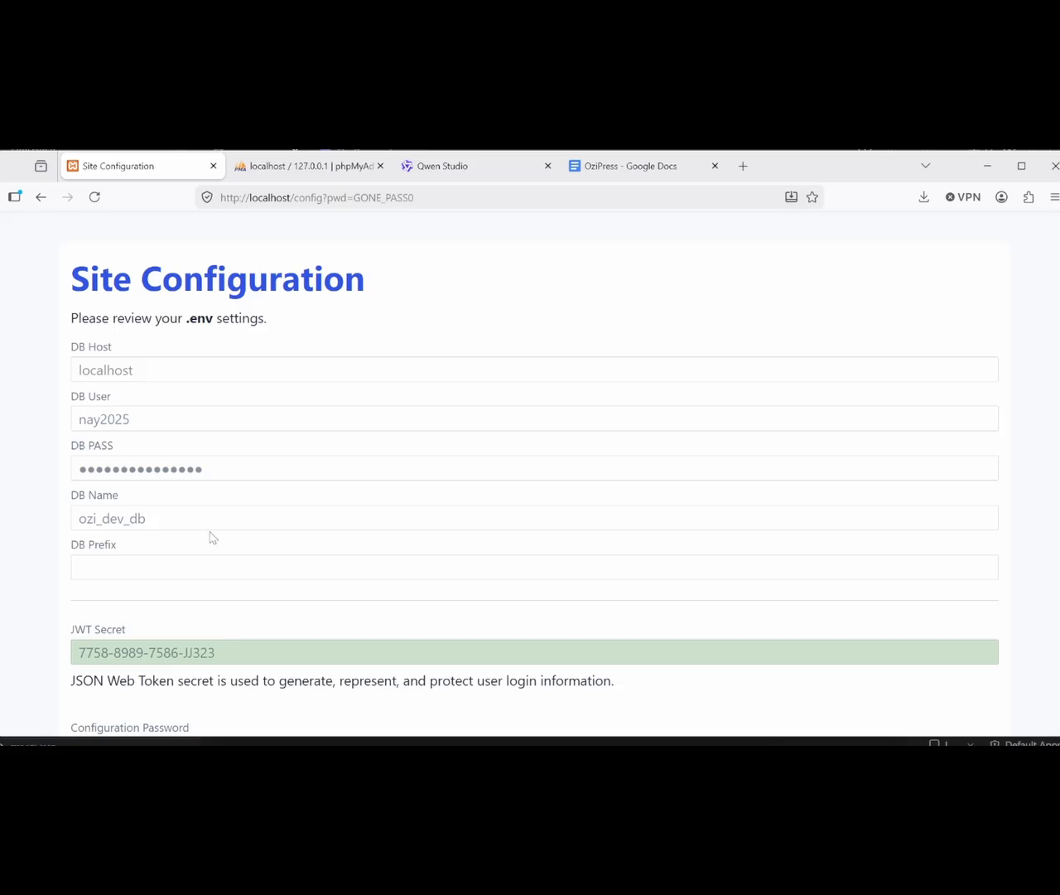
pyautogui.click(0, 532)
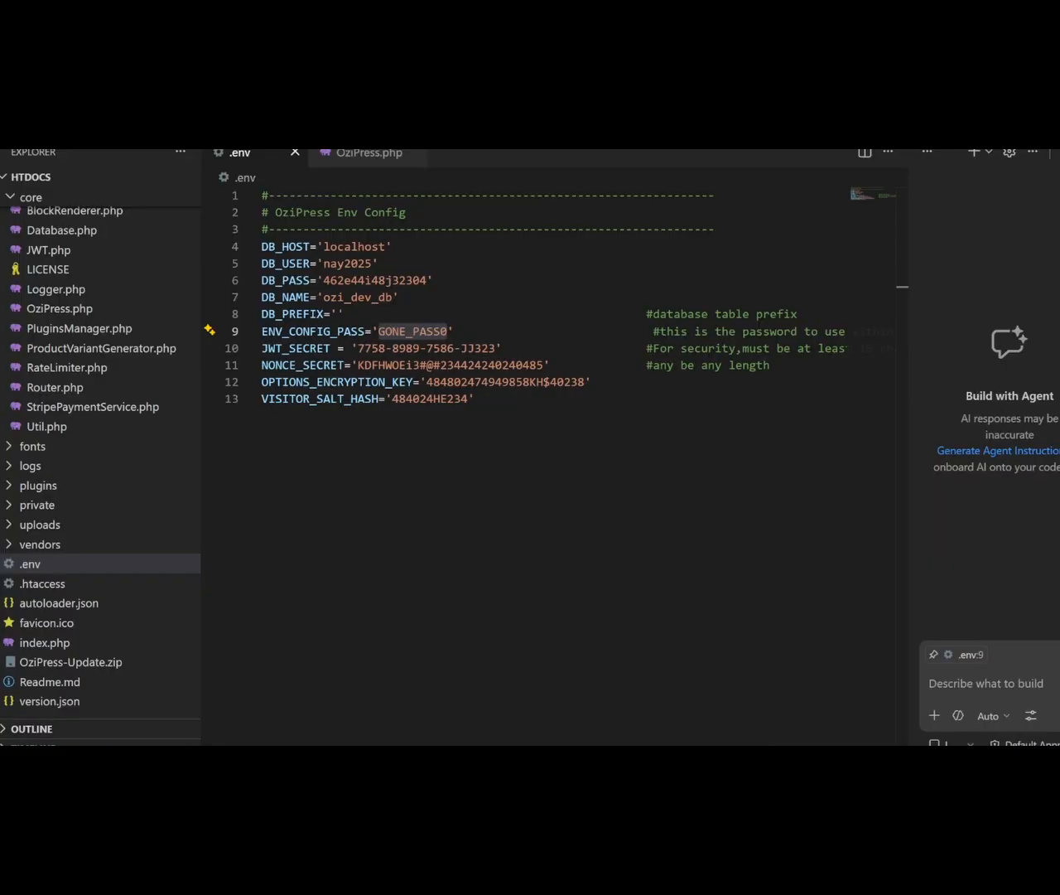
pyautogui.click(346, 248)
pyautogui.doubleClick(346, 248)
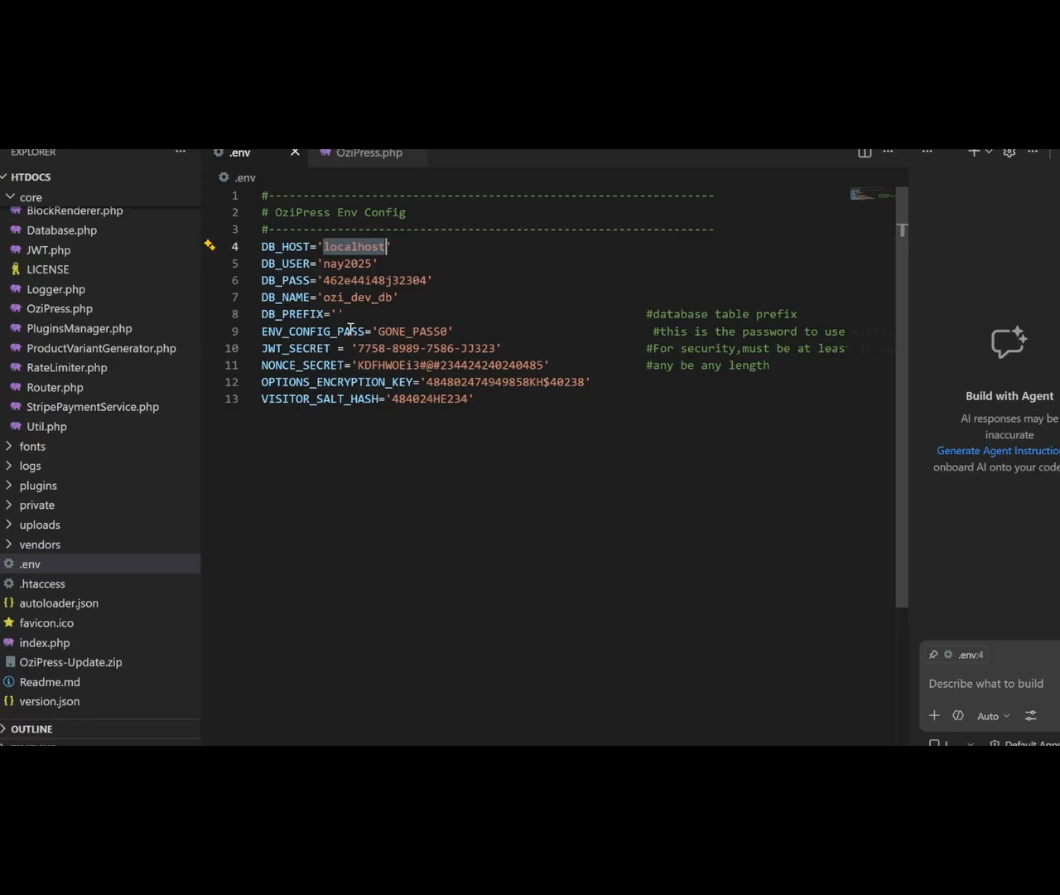
pyautogui.tripleClick(335, 294)
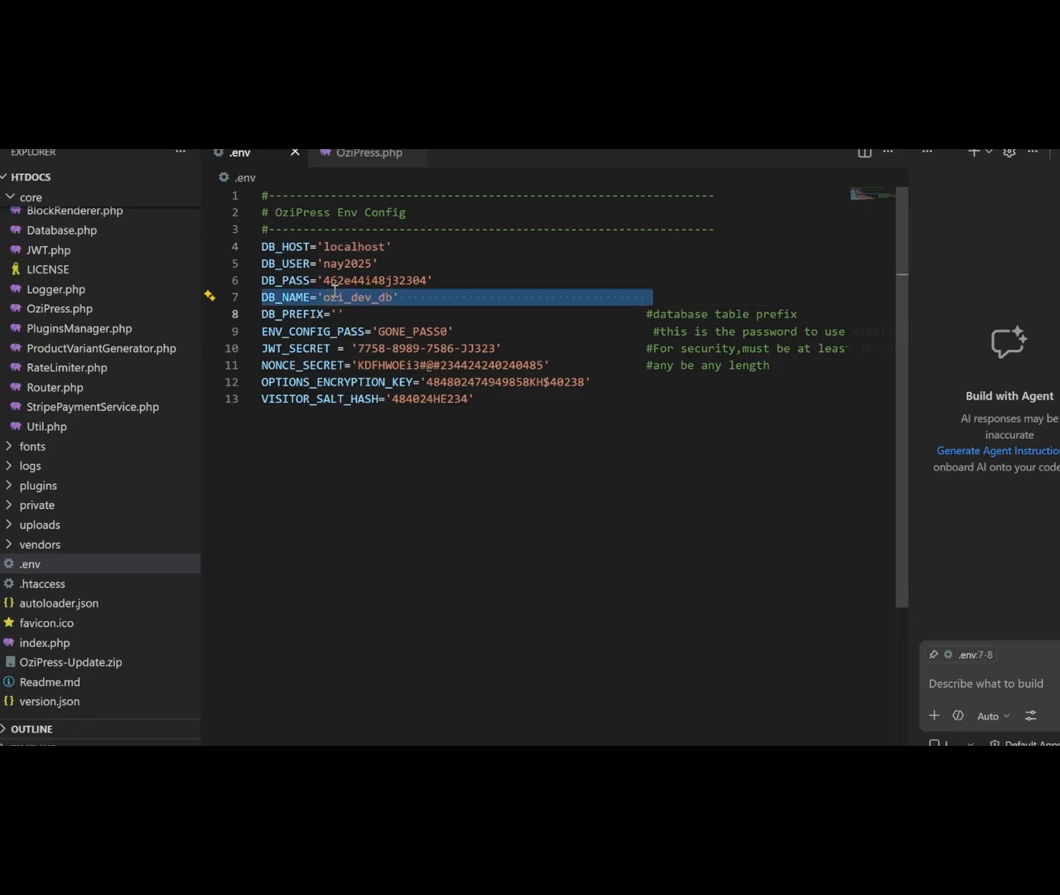
pyautogui.doubleClick(345, 295)
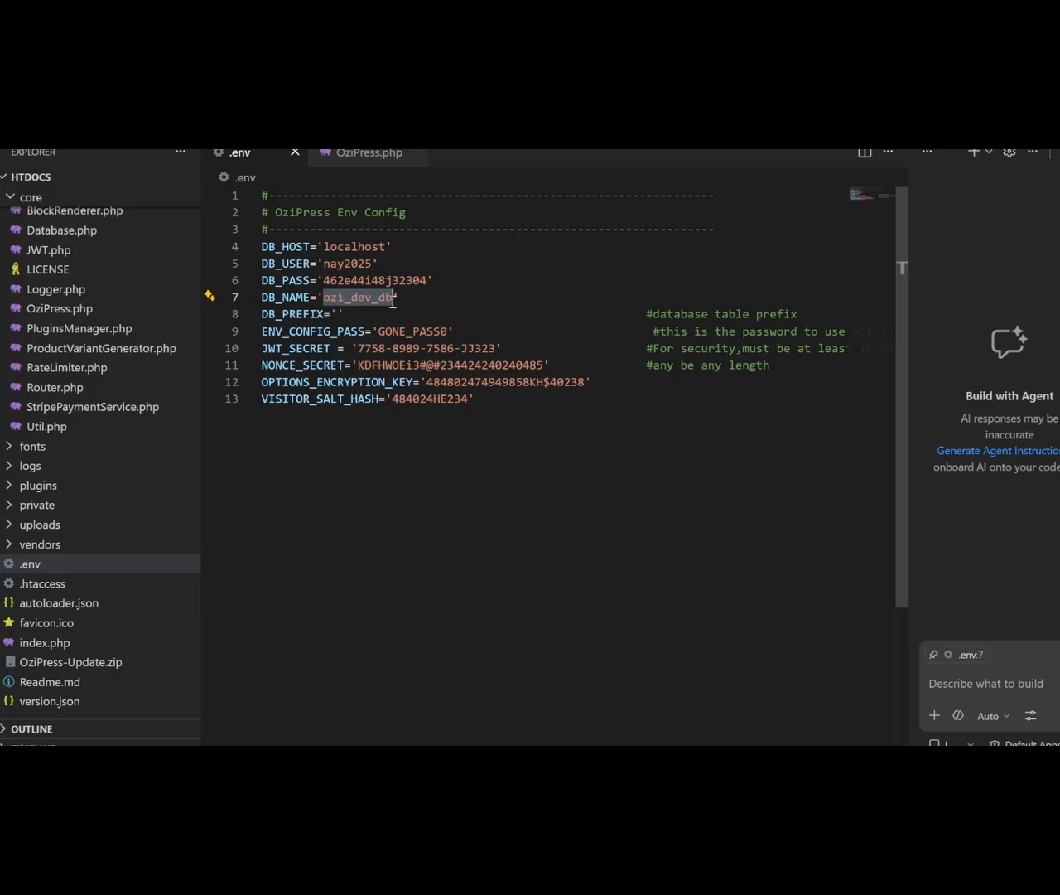
pyautogui.click(340, 313)
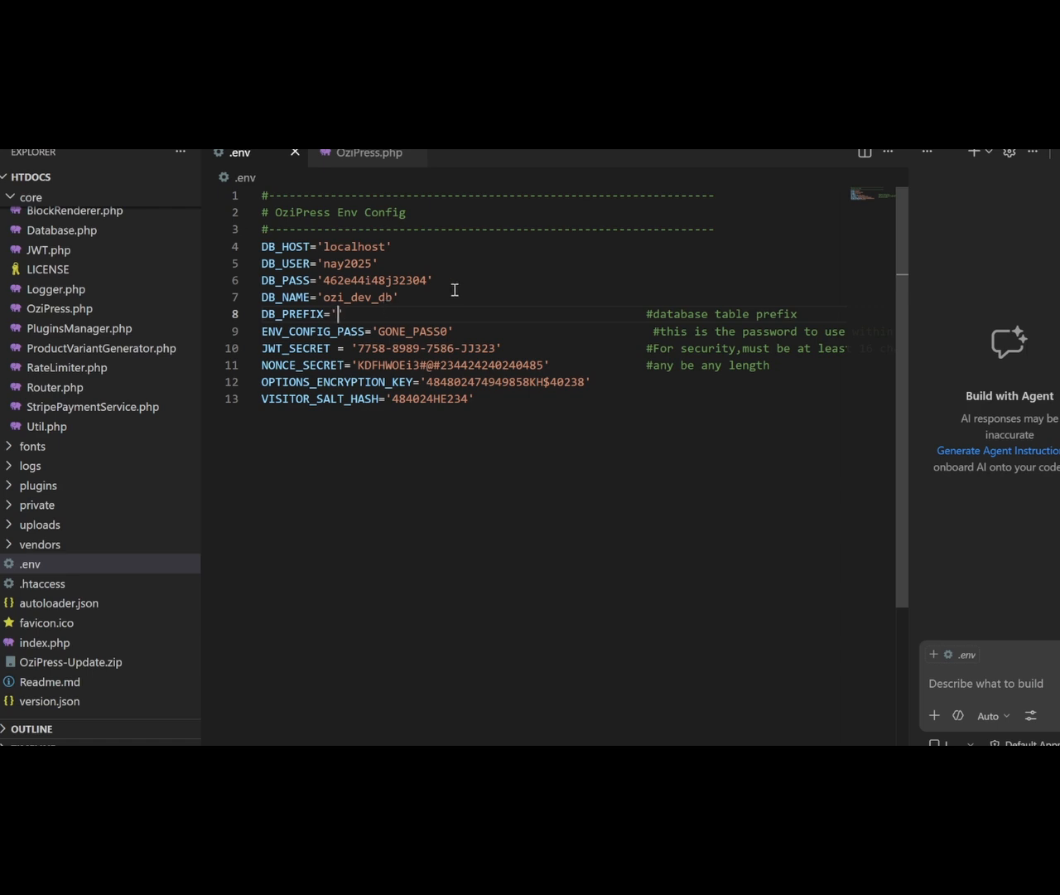
# Step: Try a 'my_prefx_' table prefix in the .env file, then leave DB_PREFIX empty
pyautogui.write('my_p')
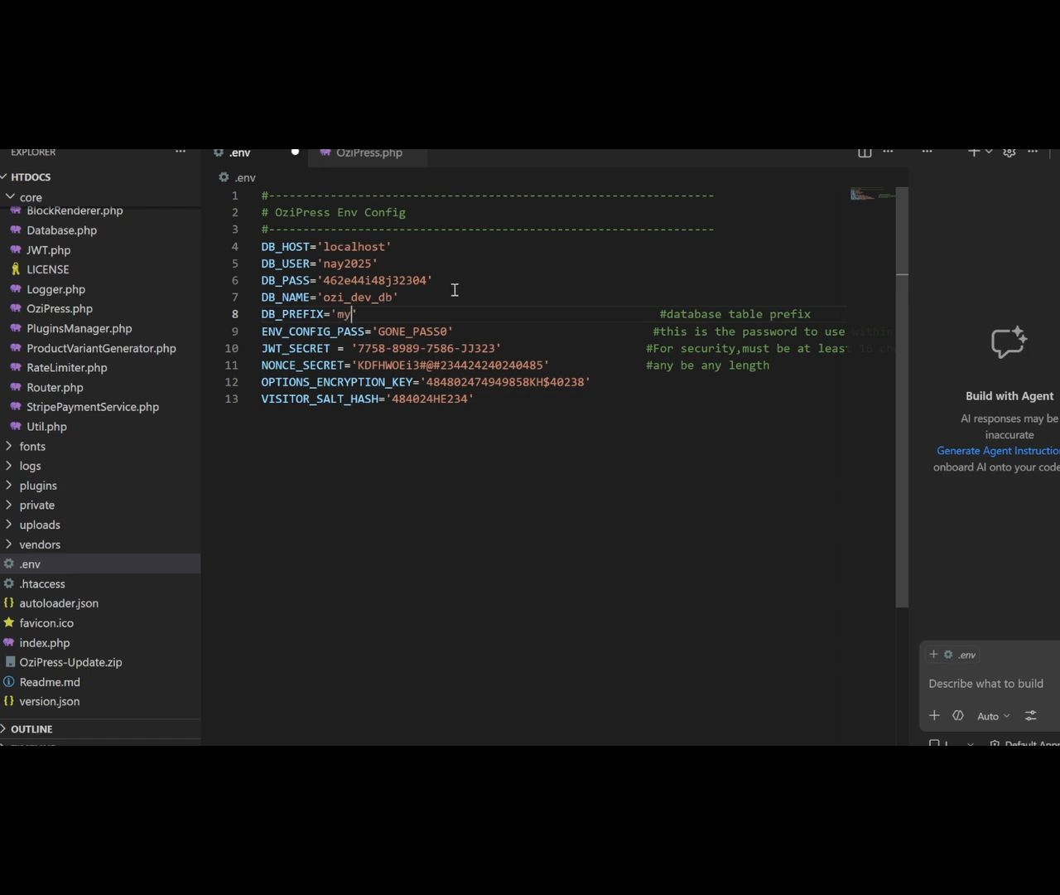
pyautogui.write('refx_')
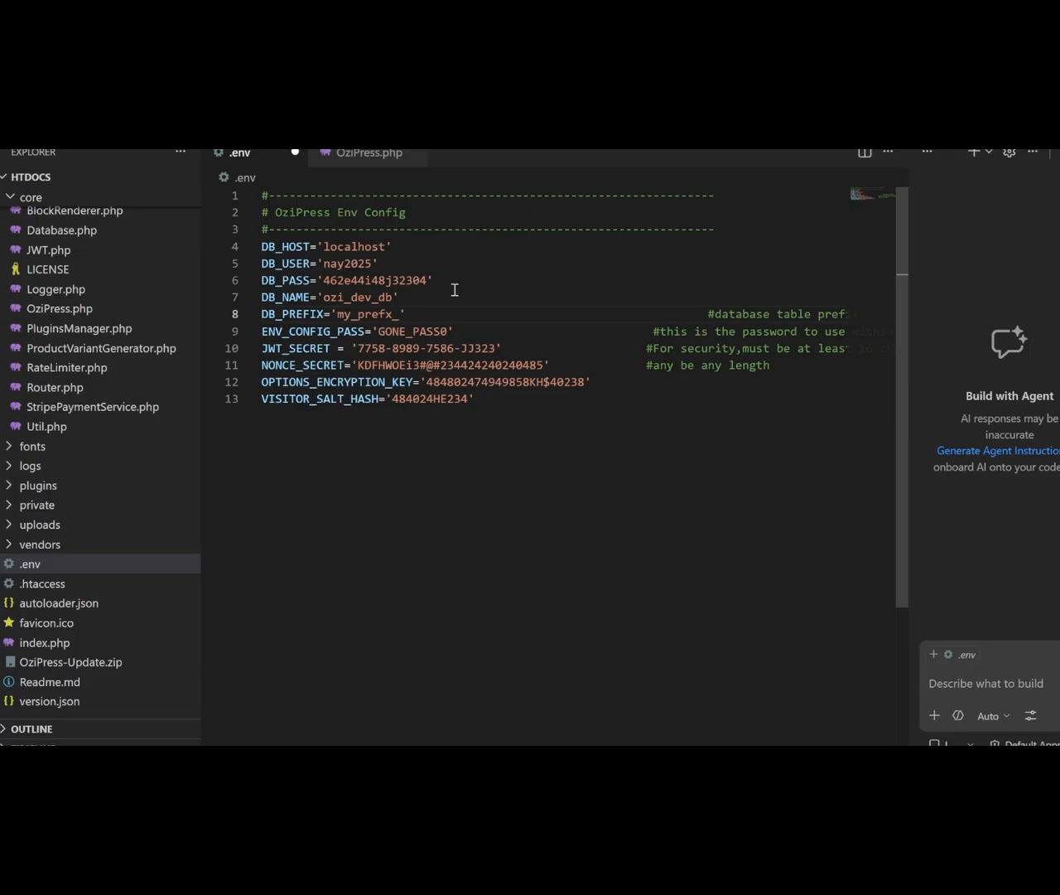
pyautogui.press('BackSpace')
pyautogui.press('BackSpace')
pyautogui.press('BackSpace')
pyautogui.press('BackSpace')
pyautogui.press('BackSpace')
pyautogui.press('BackSpace')
pyautogui.press('BackSpace')
pyautogui.press('BackSpace')
pyautogui.press('BackSpace')
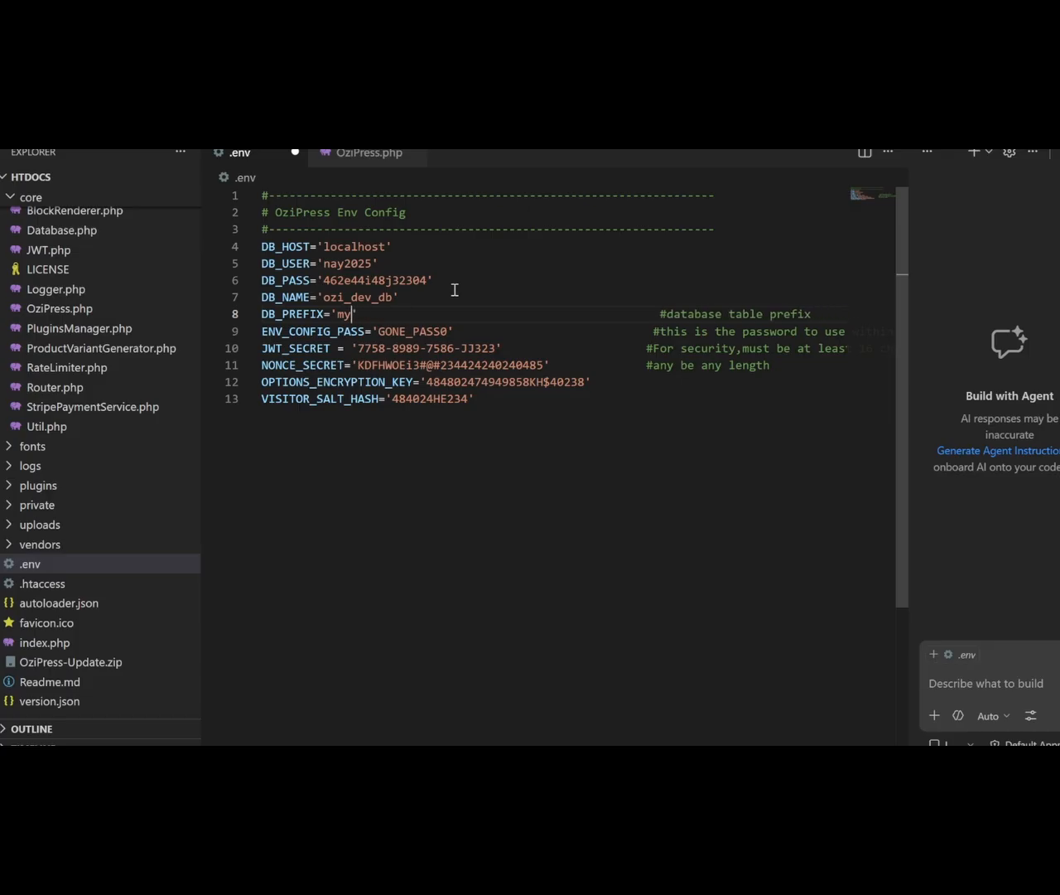
pyautogui.write("'")
pyautogui.write('my_')
pyautogui.press('BackSpace')
pyautogui.press('BackSpace')
pyautogui.press('BackSpace')
# Step: Select the ENV_CONFIG_PASS value and bring the Site Configuration page back up
pyautogui.doubleClick(418, 332)
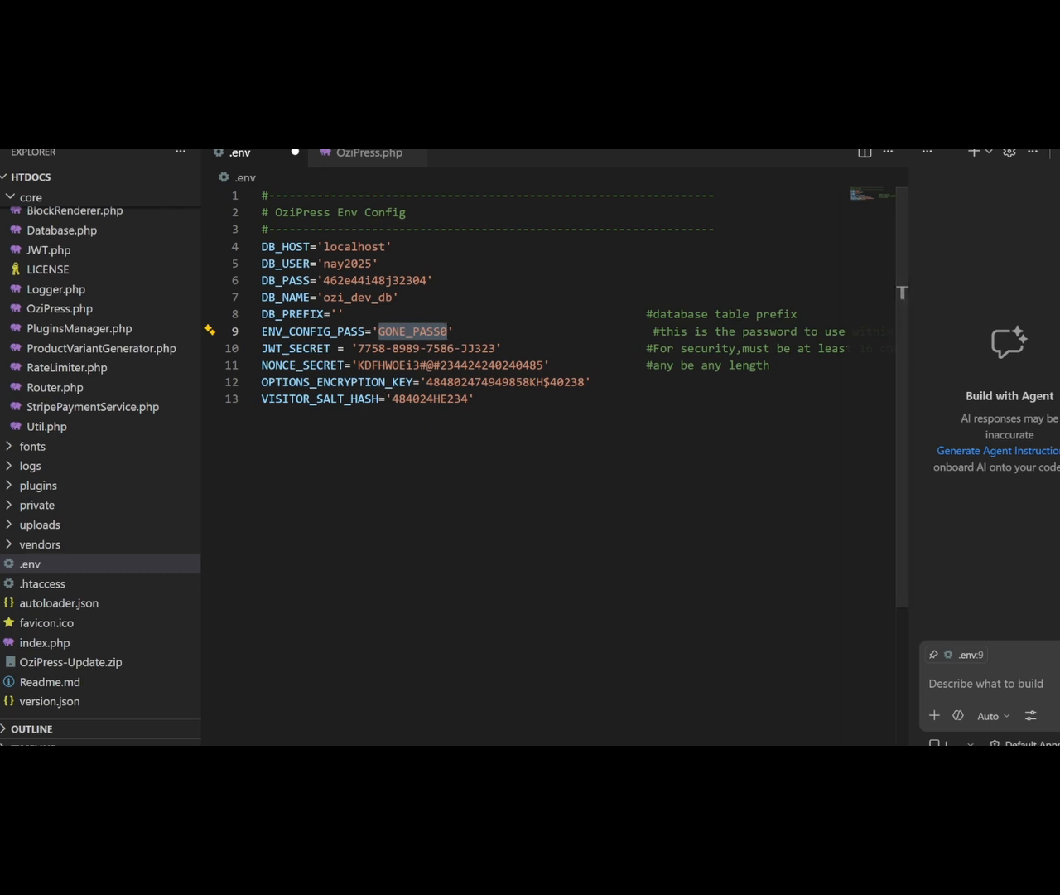
pyautogui.click(603, 740)
pyautogui.scroll(-2, 425, 435)
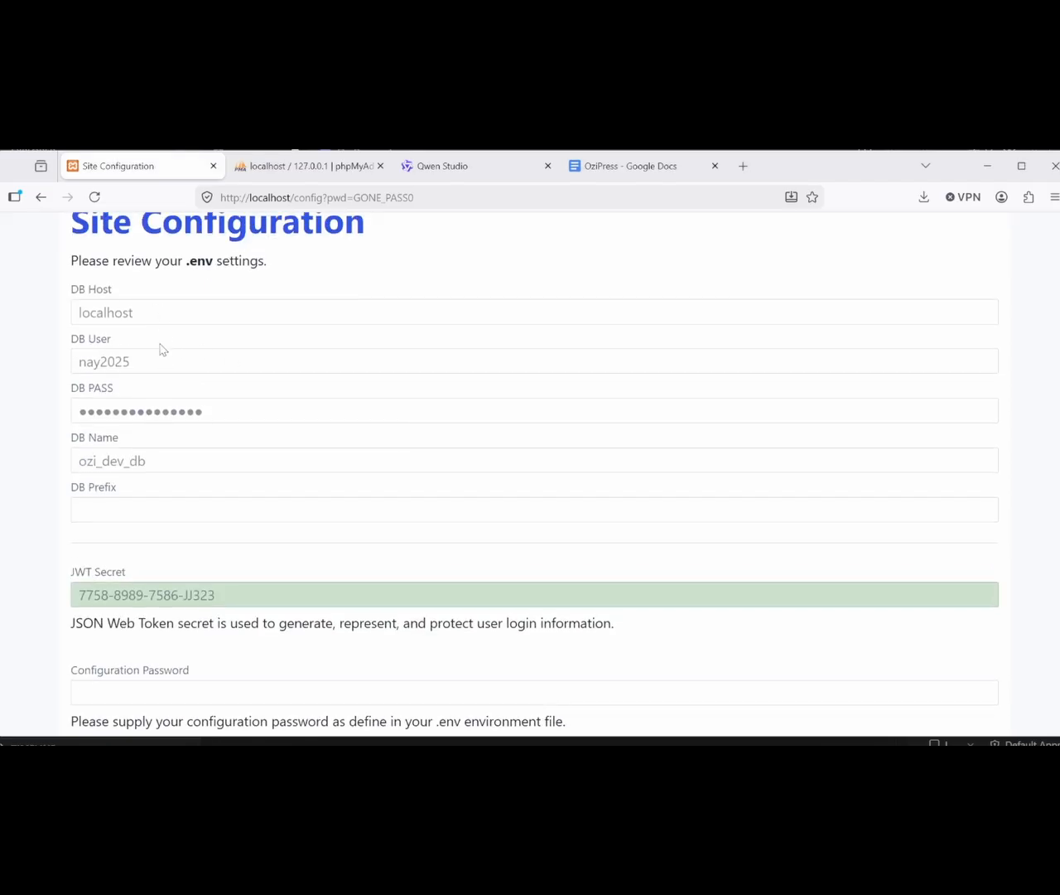
# Step: Paste the pwd pass code from the address into Configuration Password and click Create Database
pyautogui.scroll(-1, 161, 348)
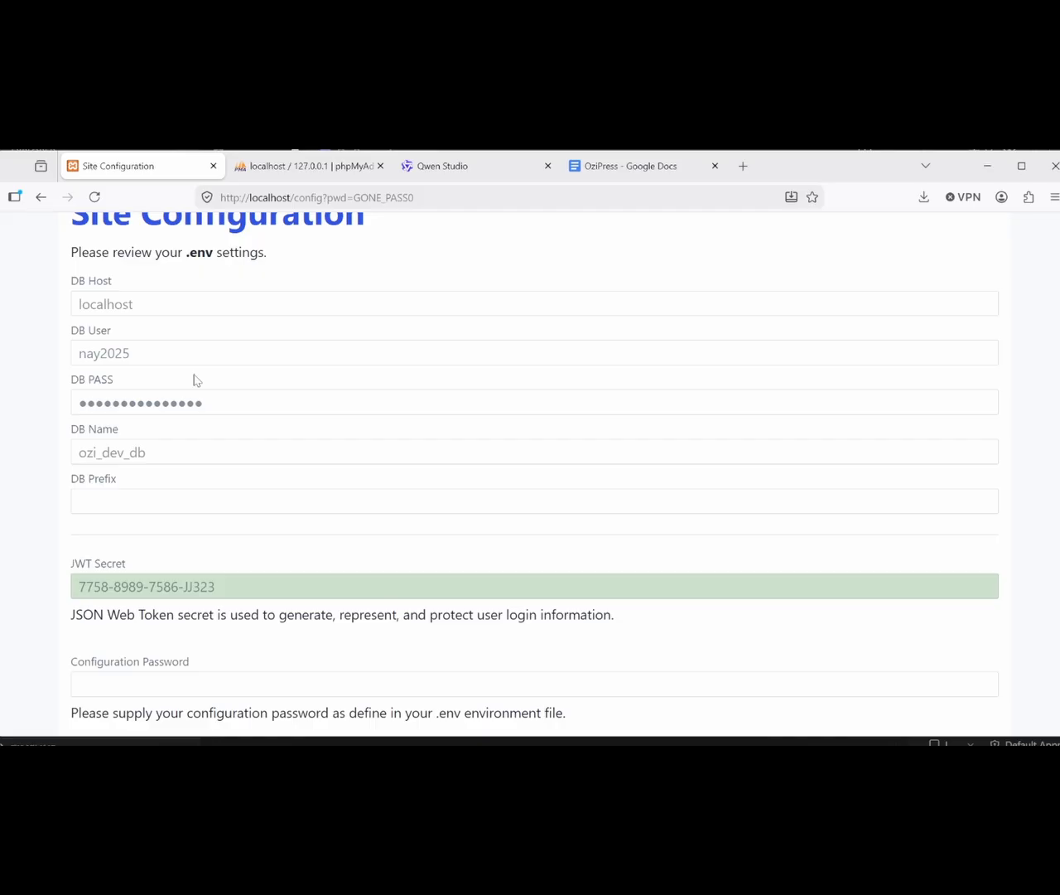
pyautogui.scroll(-1, 305, 325)
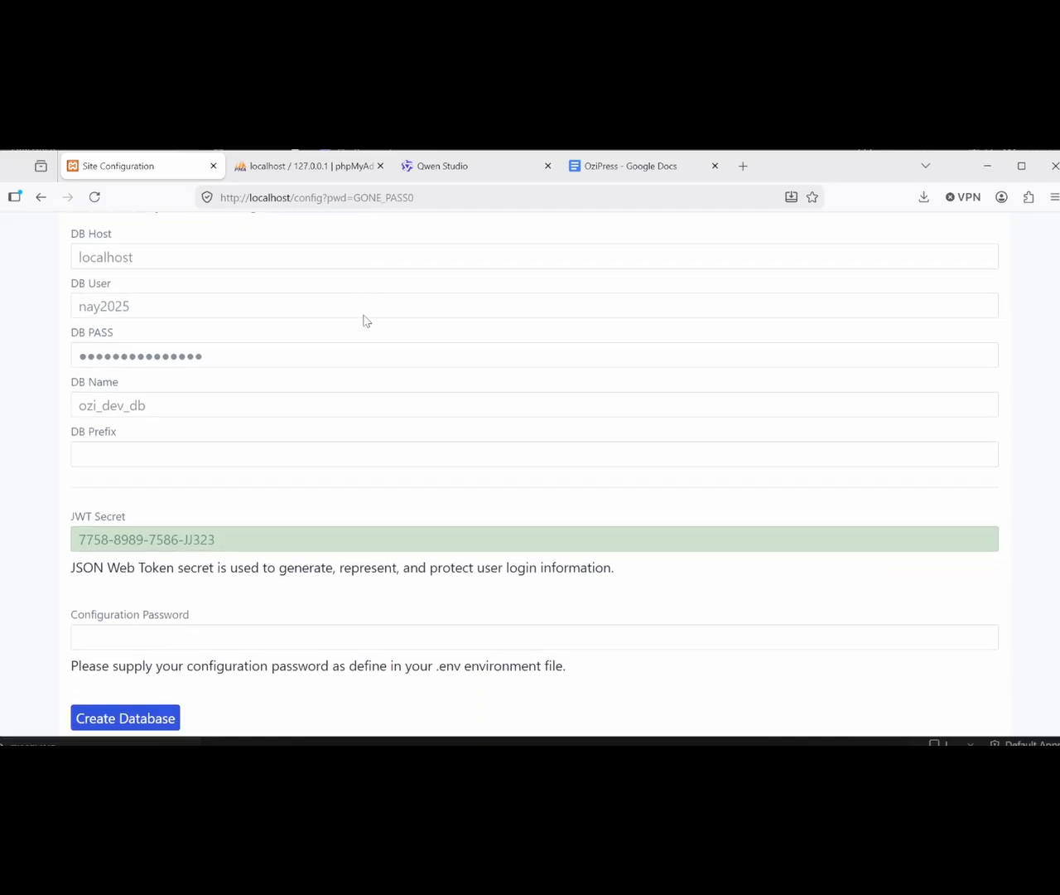
pyautogui.scroll(-1, 365, 320)
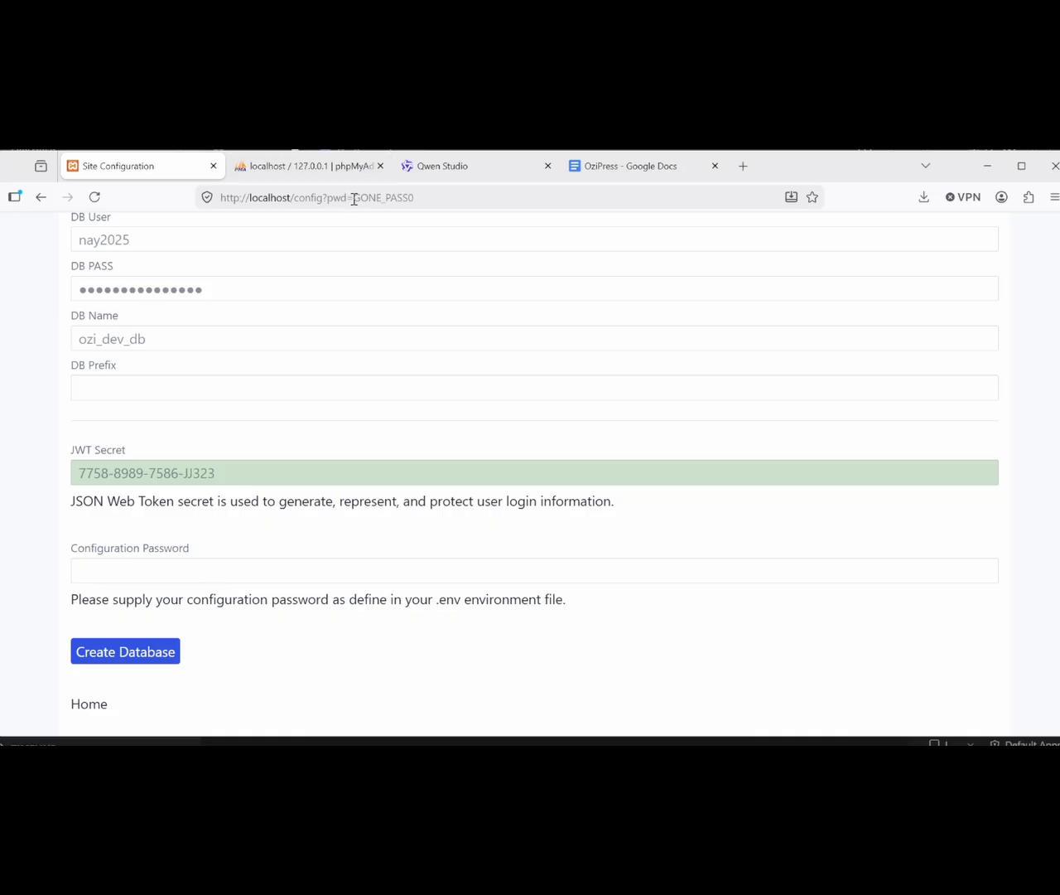
pyautogui.click(436, 207)
pyautogui.doubleClick(469, 213)
pyautogui.hotkey('ctrl', 'c')
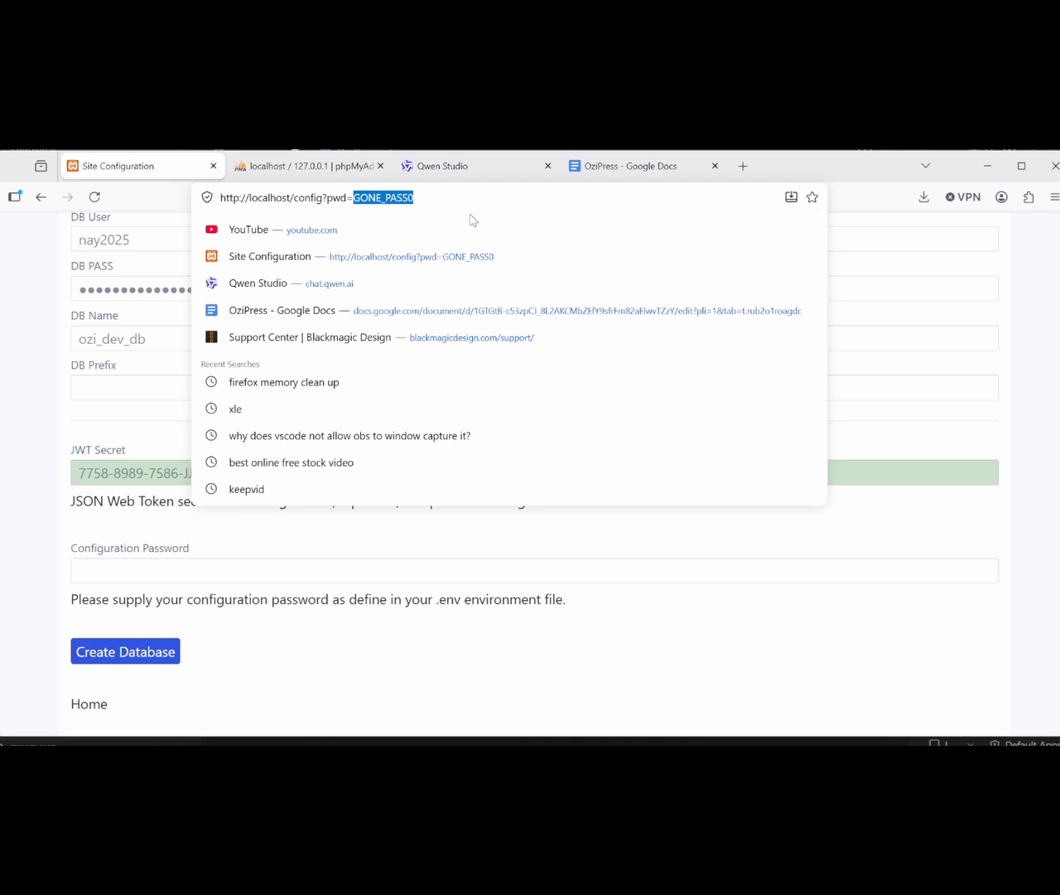
pyautogui.click(244, 571)
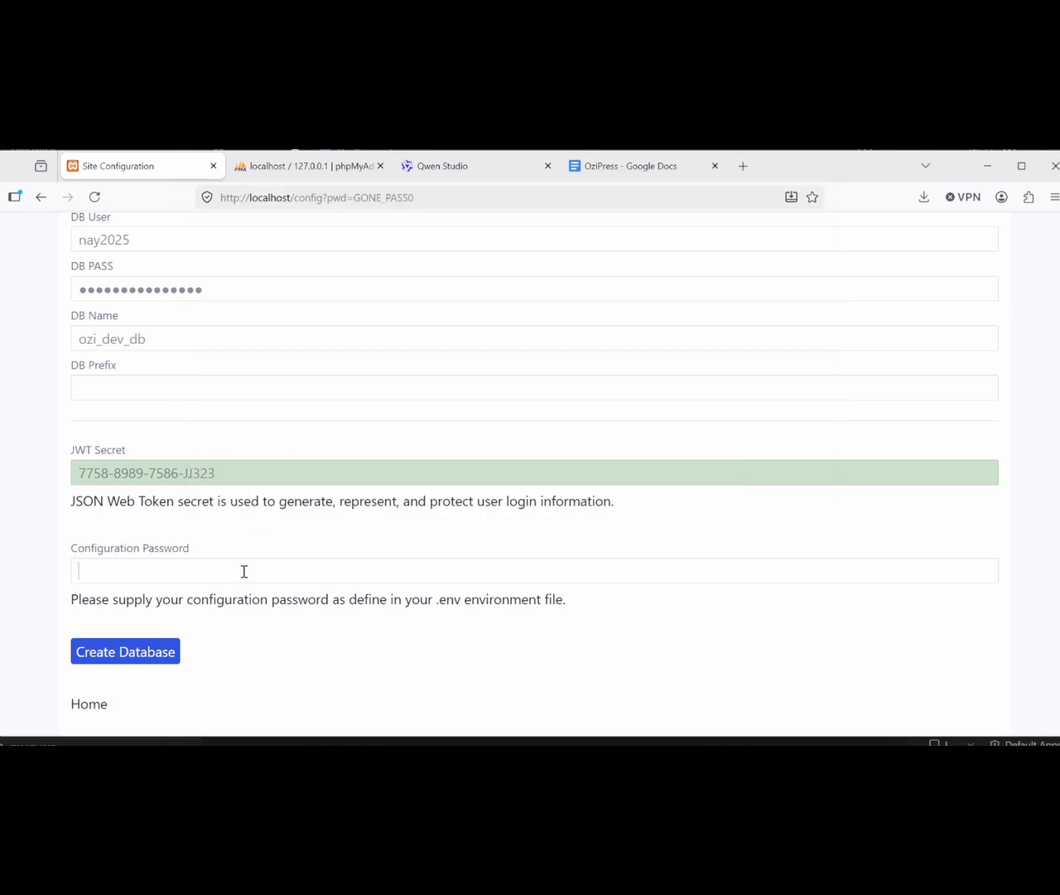
pyautogui.hotkey('ctrl', 'v')
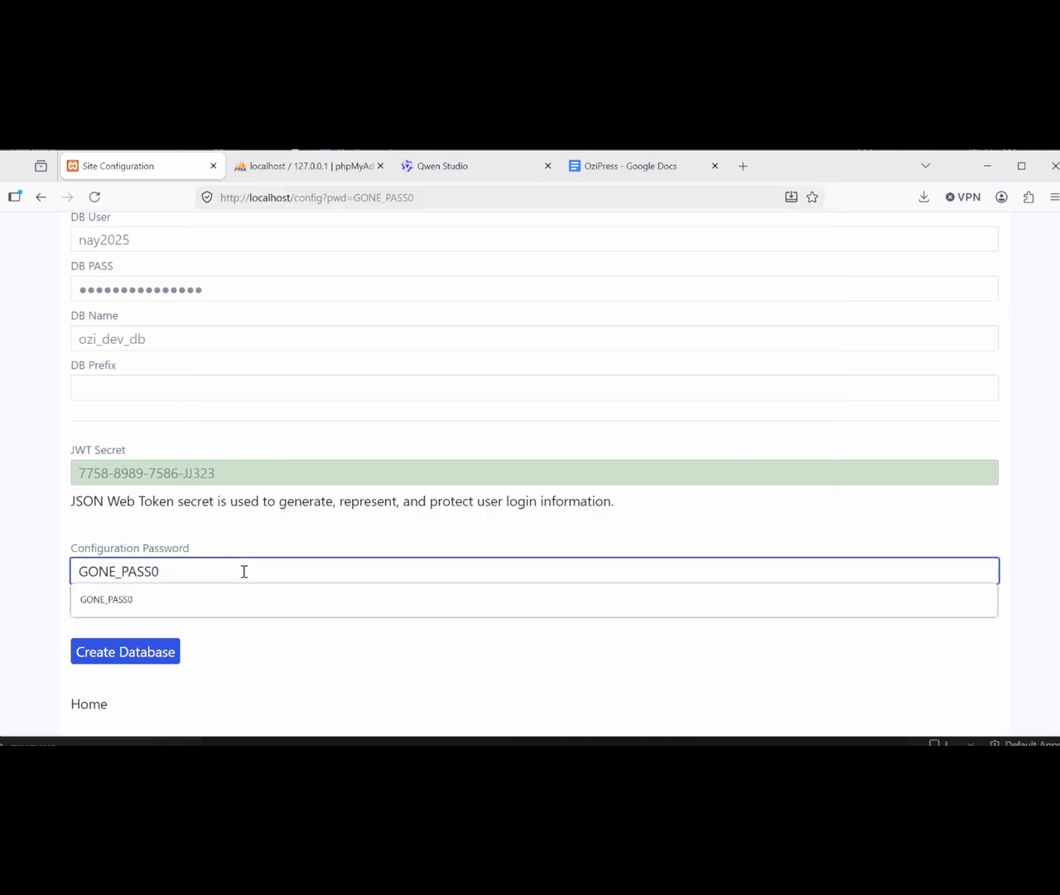
pyautogui.click(201, 652)
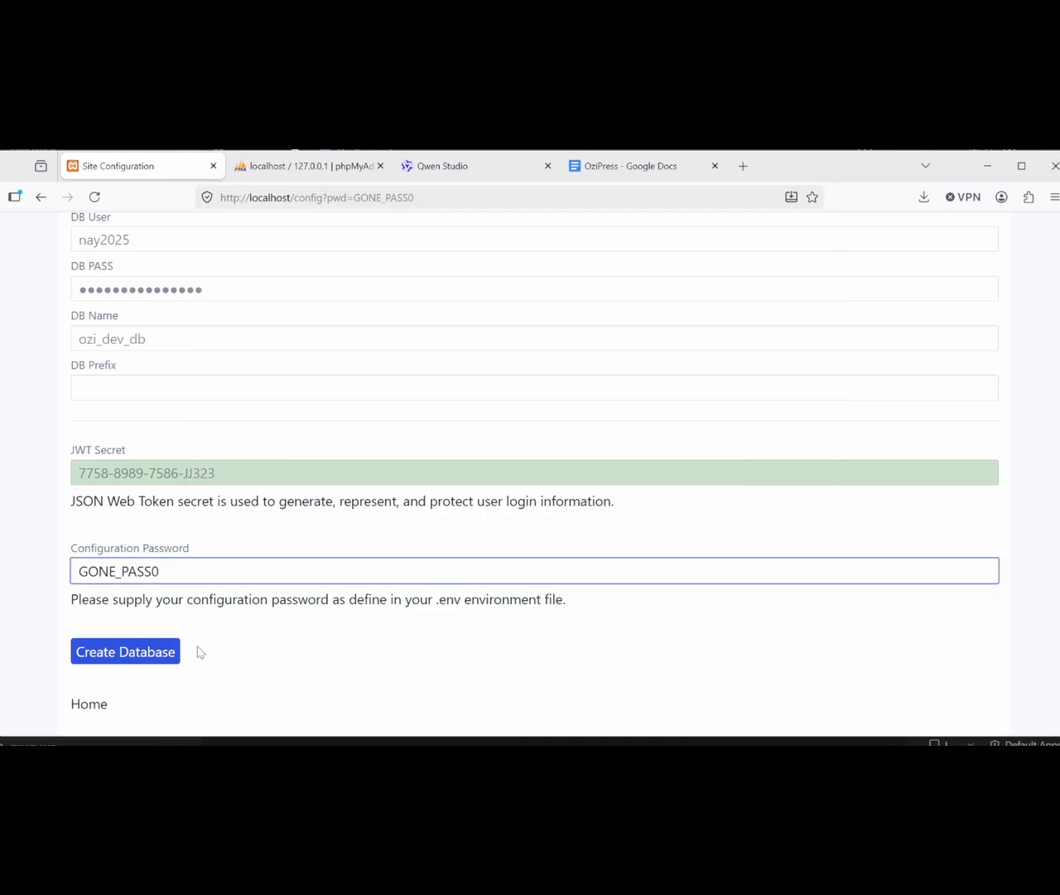
pyautogui.click(154, 654)
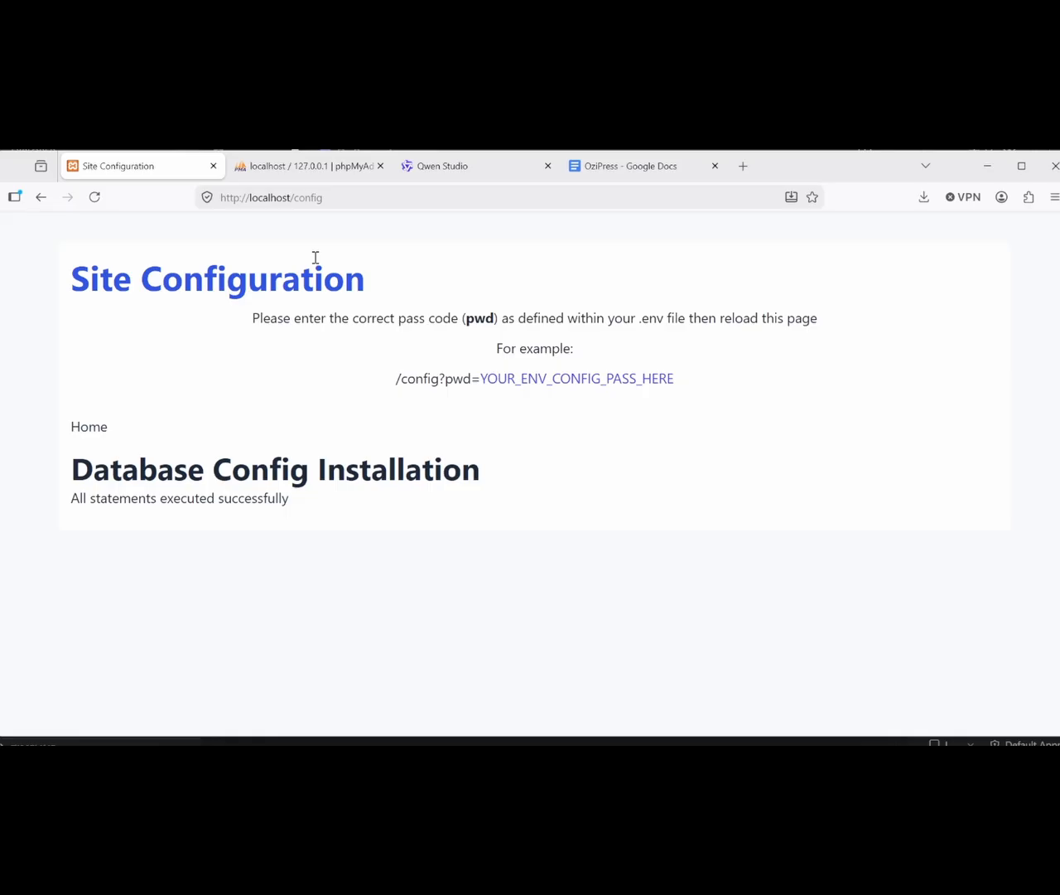
# Step: Reload phpMyAdmin's Databases page with F5 to pick up the new ozi_dev_db database
pyautogui.click(308, 166)
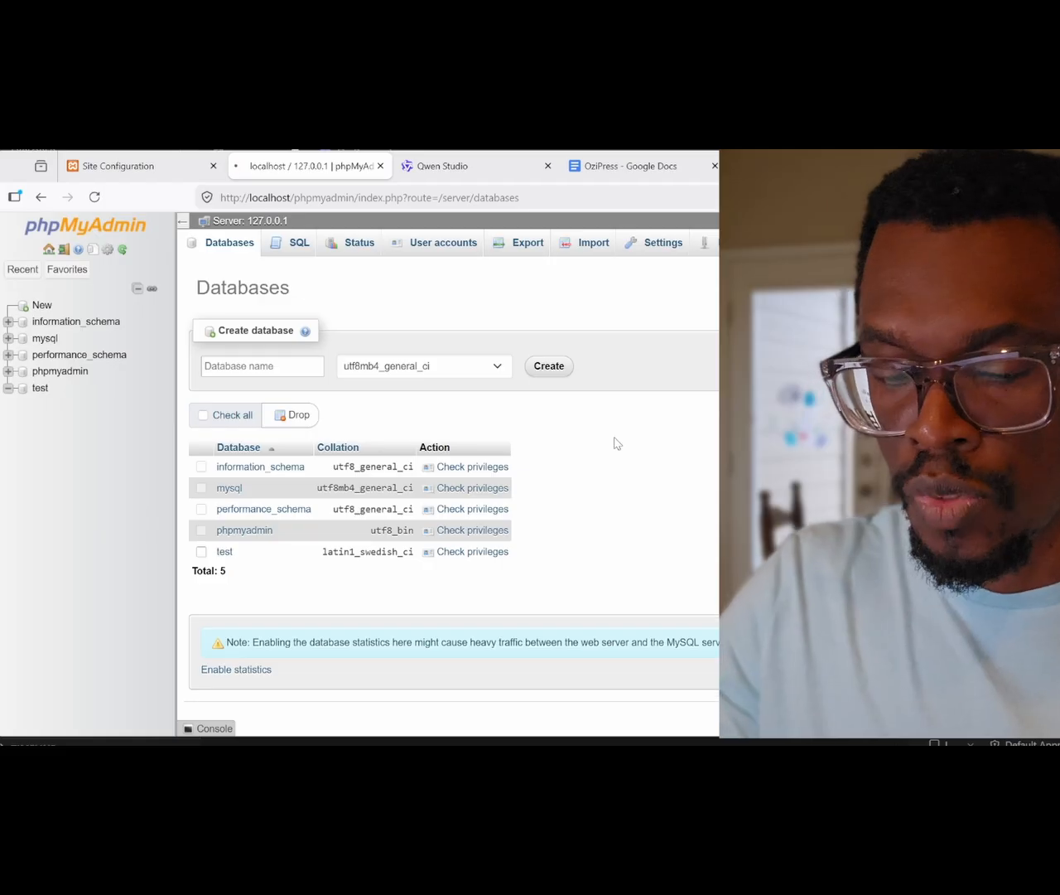
pyautogui.press('F5')
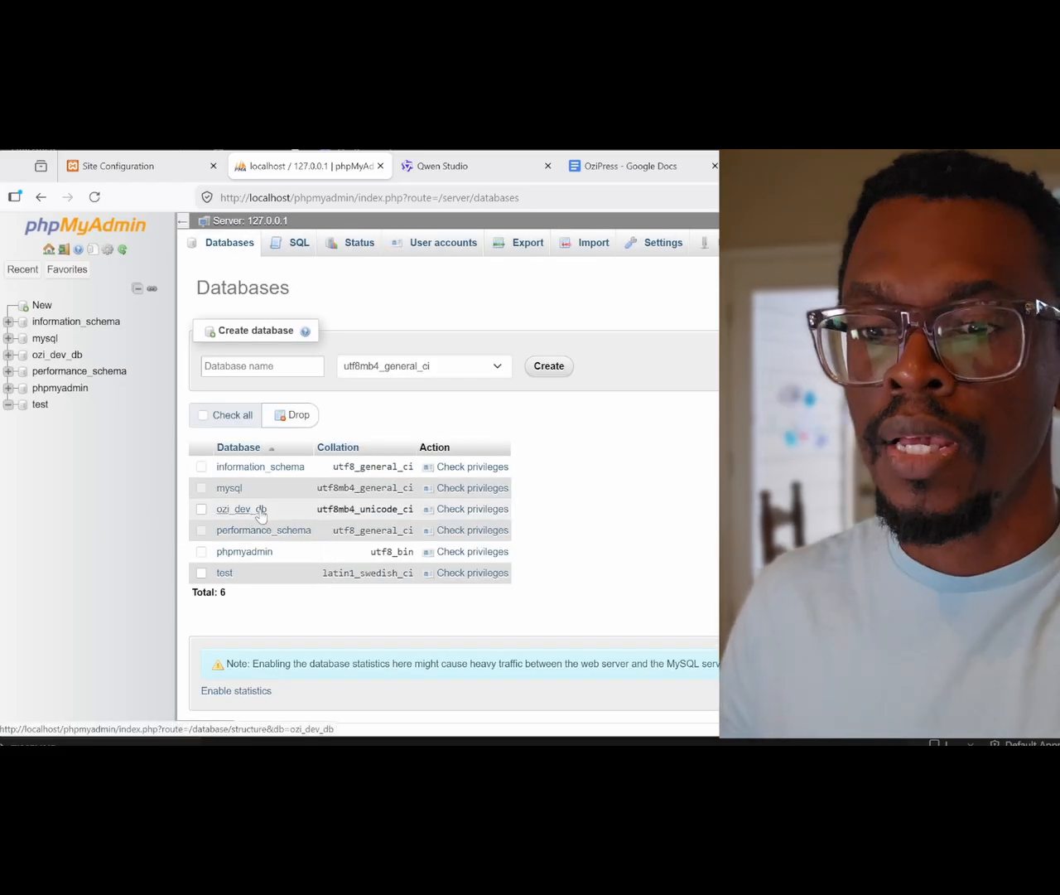
# Step: Browse the 26 tables in ozi_dev_db, then go back to the Site Configuration page
pyautogui.click(259, 513)
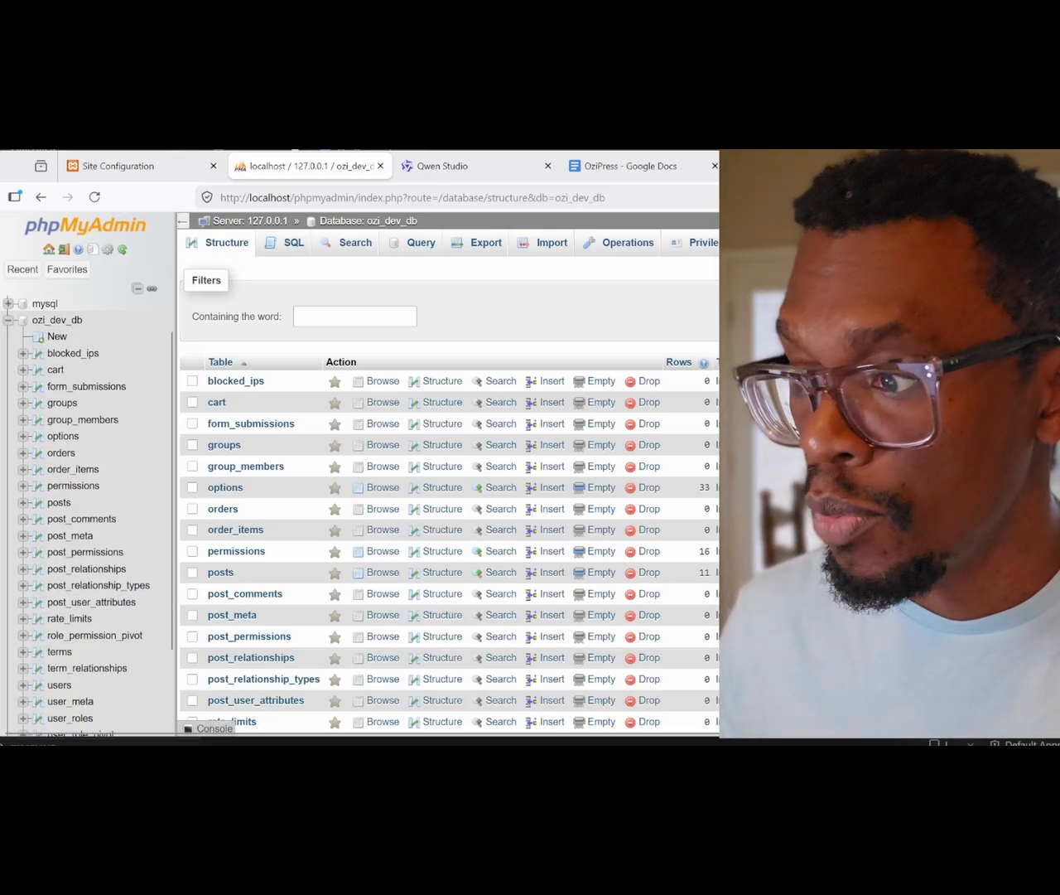
pyautogui.scroll(-1, 448, 497)
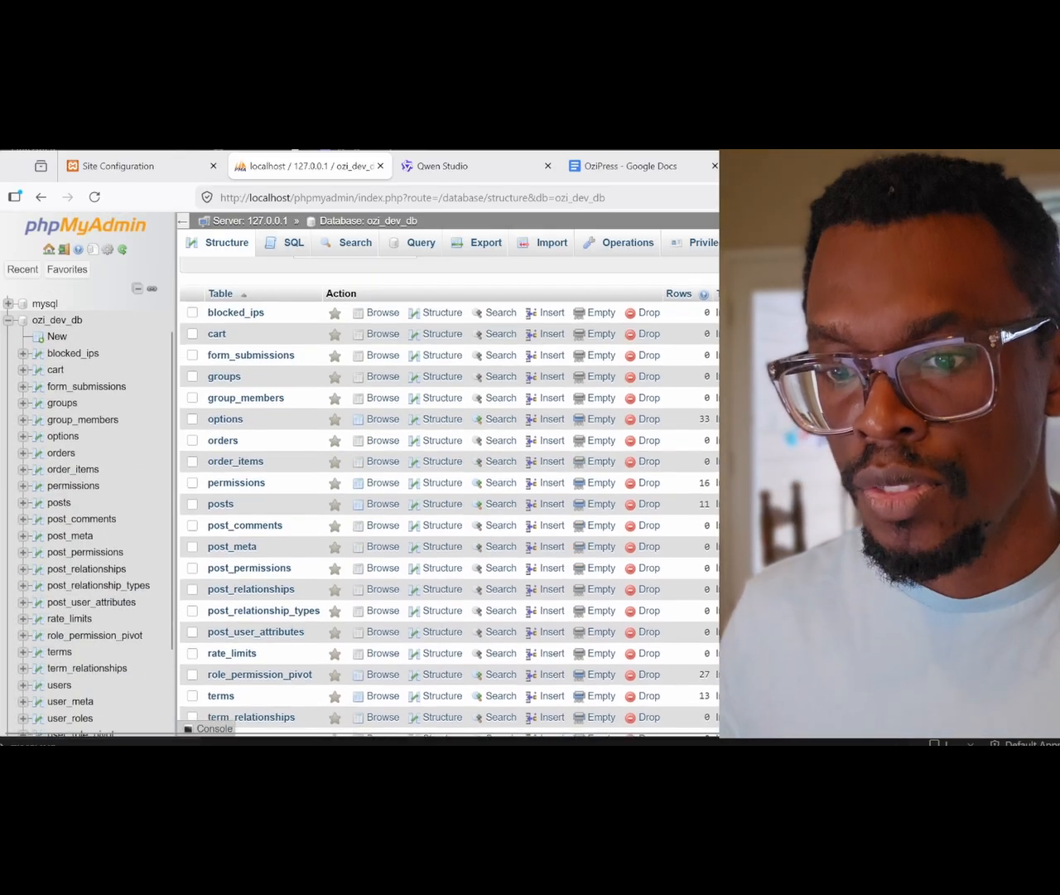
pyautogui.scroll(-2, 448, 497)
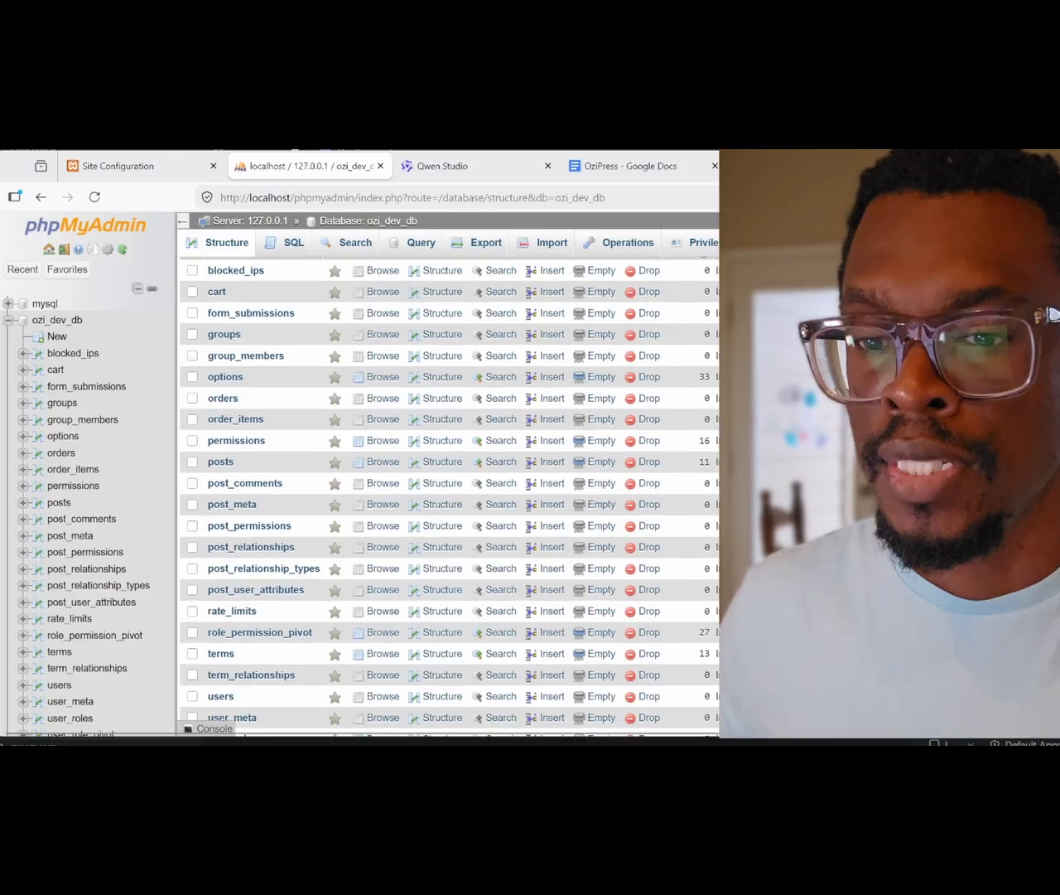
pyautogui.scroll(2, 449, 497)
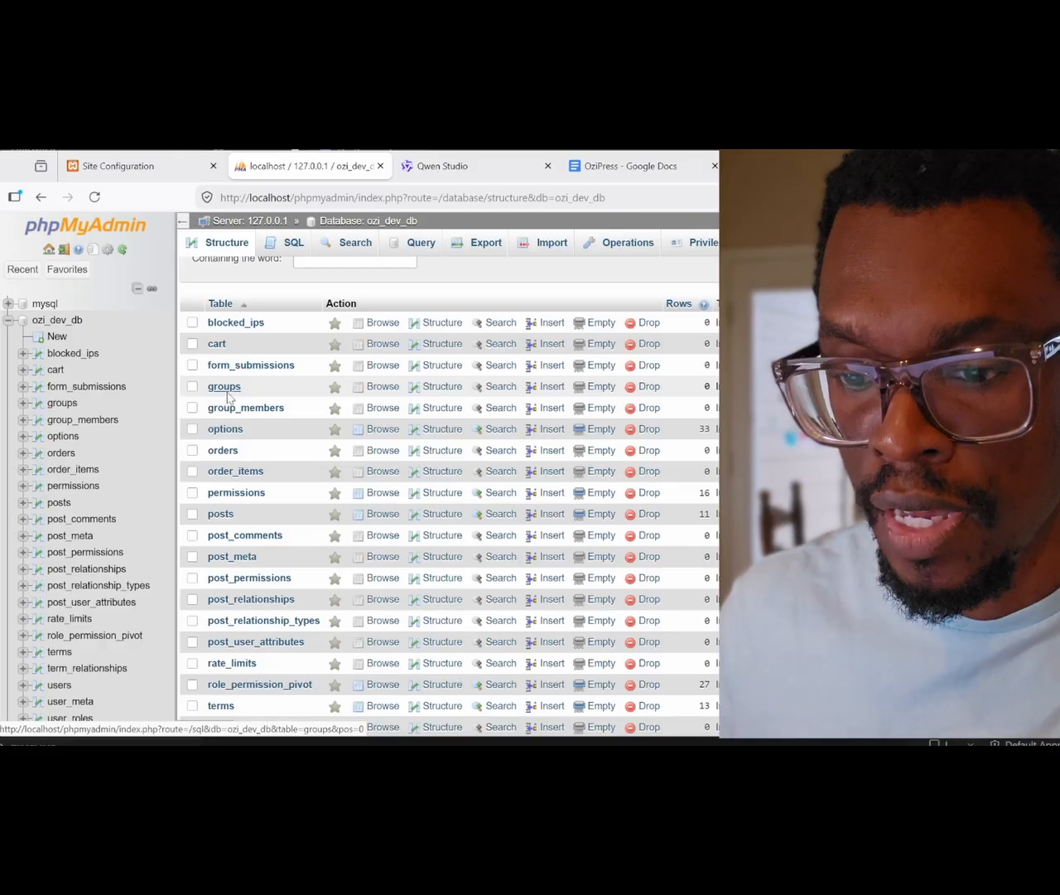
pyautogui.scroll(-1, 228, 398)
pyautogui.scroll(-1, 253, 505)
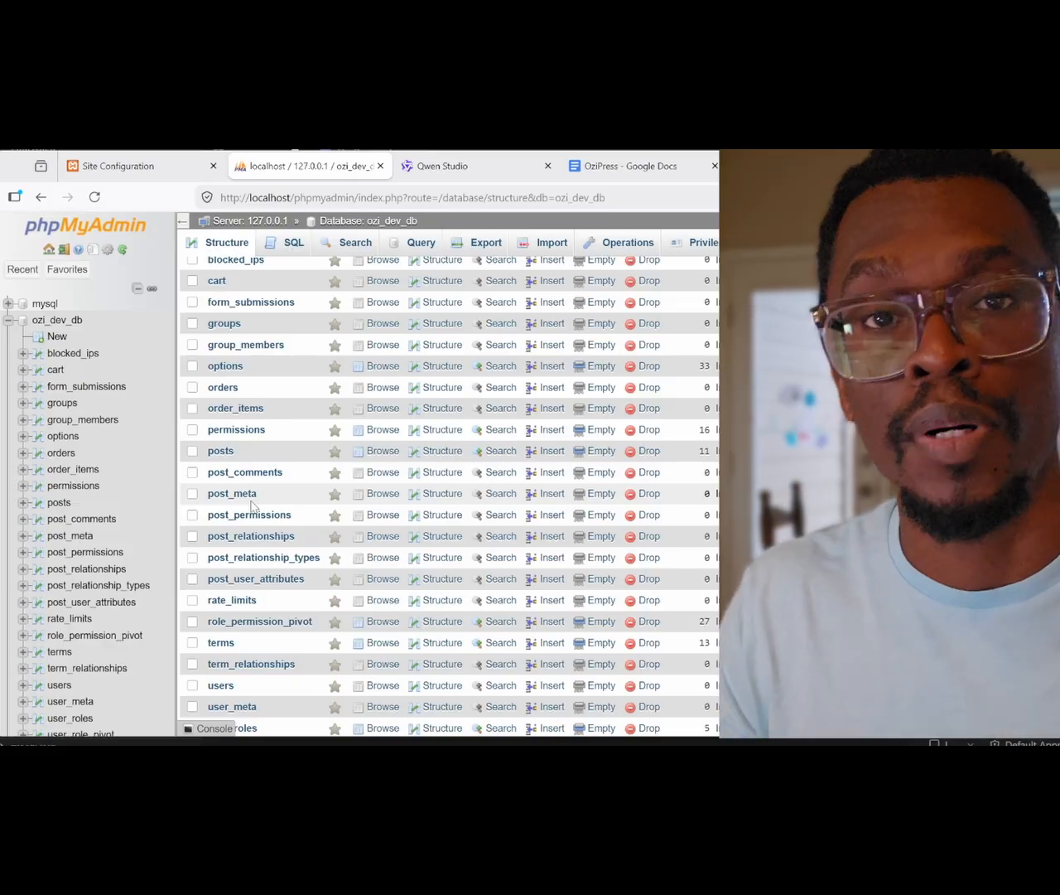
pyautogui.scroll(-1, 252, 505)
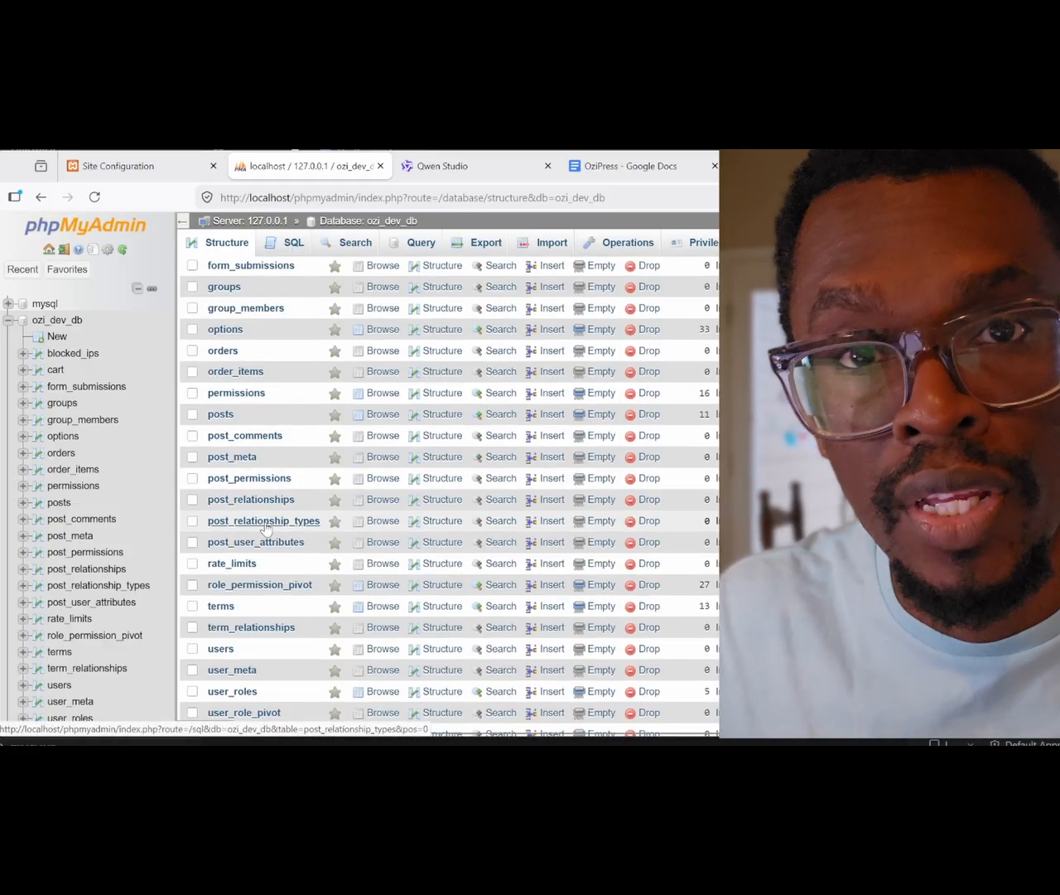
pyautogui.scroll(-1, 265, 527)
pyautogui.scroll(-2, 265, 528)
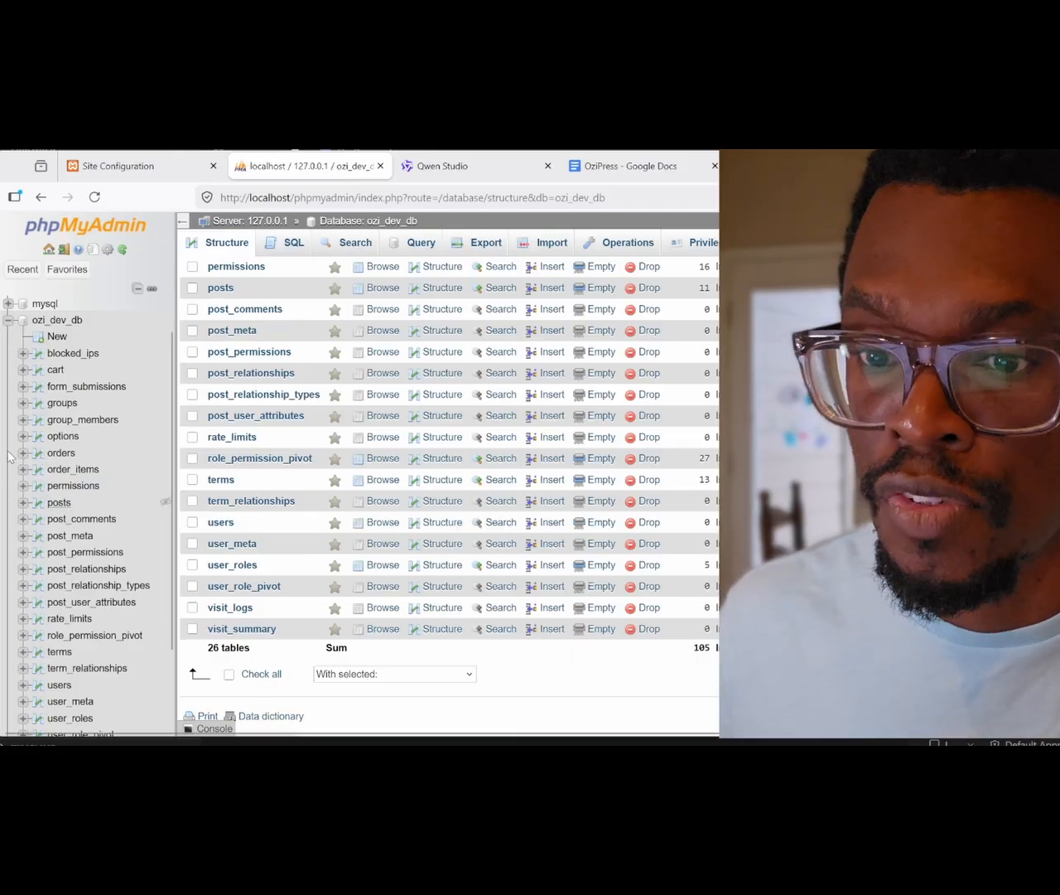
pyautogui.click(116, 170)
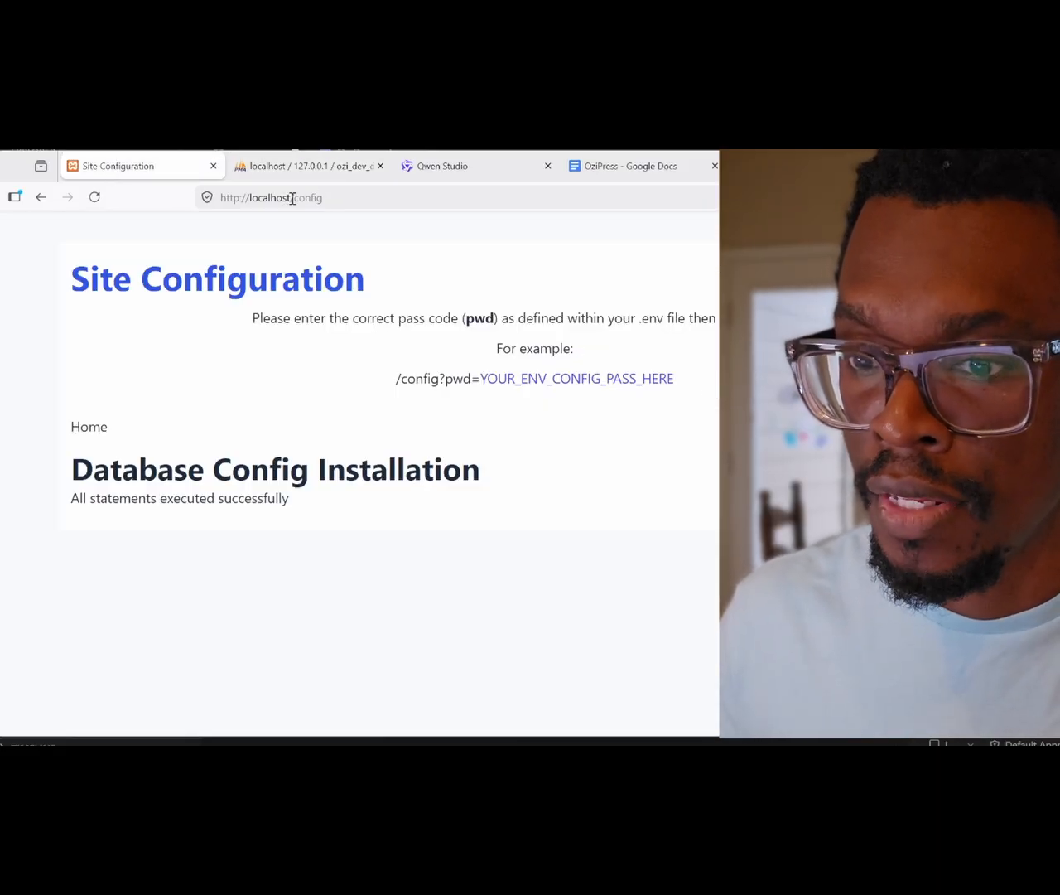
# Step: Remove /config from the address to load the localhost home page
pyautogui.moveTo(292, 198); pyautogui.dragTo(351, 204)
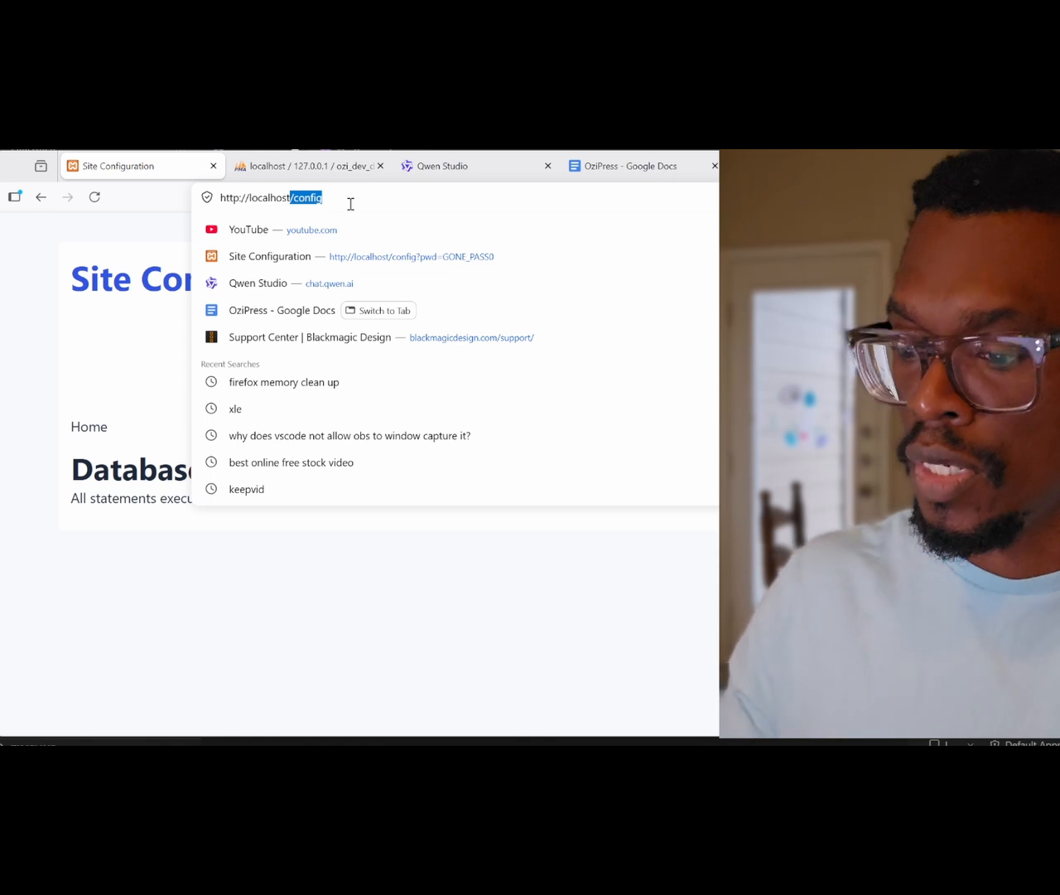
pyautogui.press('BackSpace')
pyautogui.press('Return')
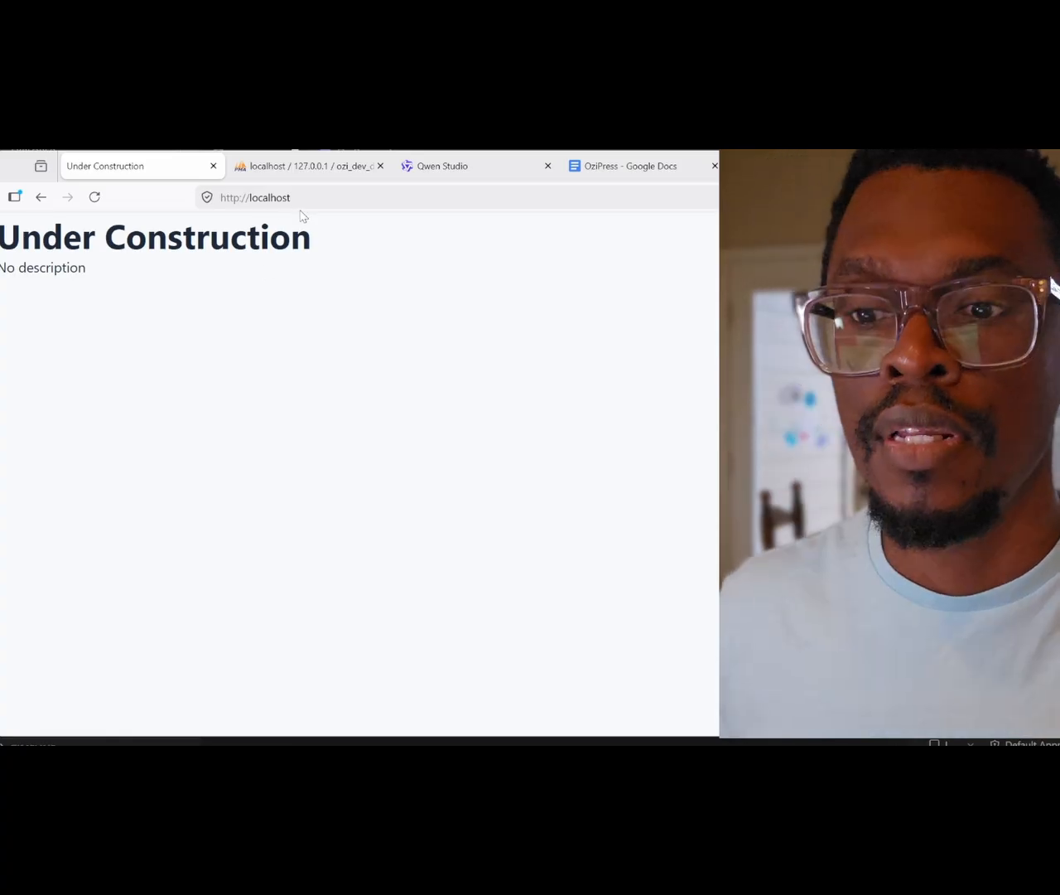
# Step: Enter localhost/login in the address bar to reach the site's login page
pyautogui.click(306, 200)
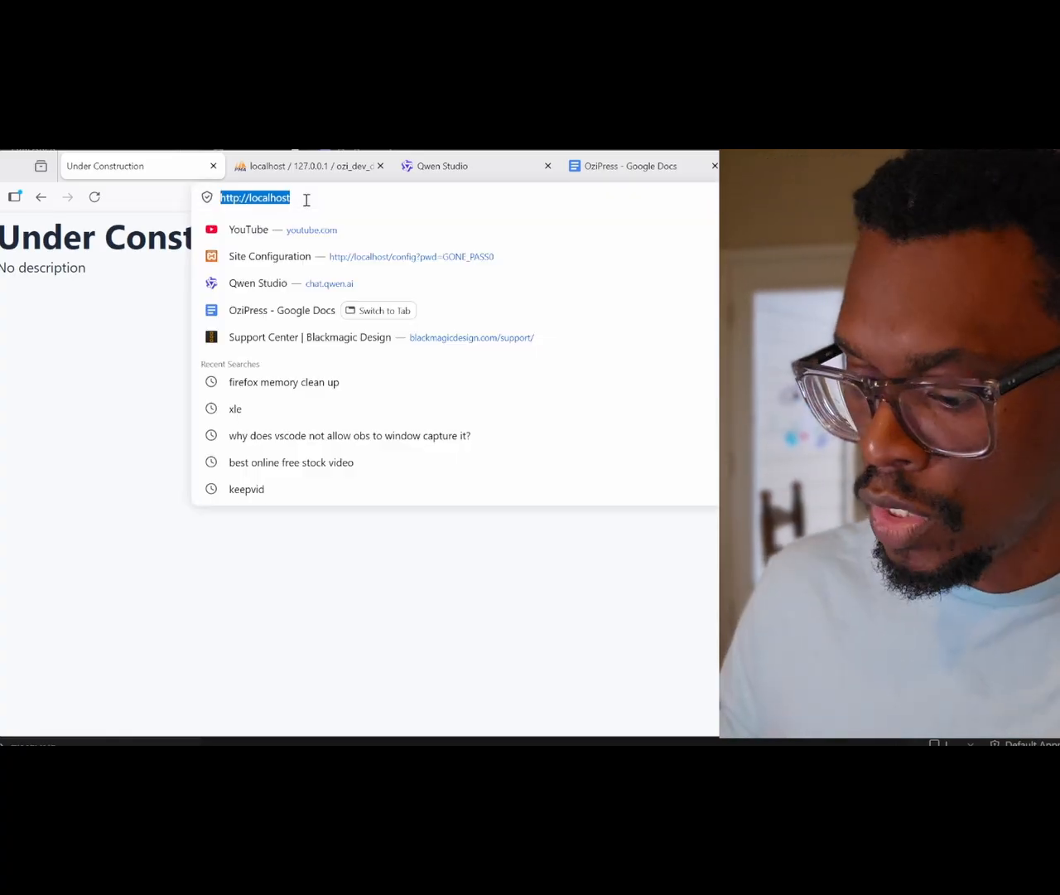
pyautogui.write('/l')
pyautogui.press('BackSpace')
pyautogui.press('BackSpace')
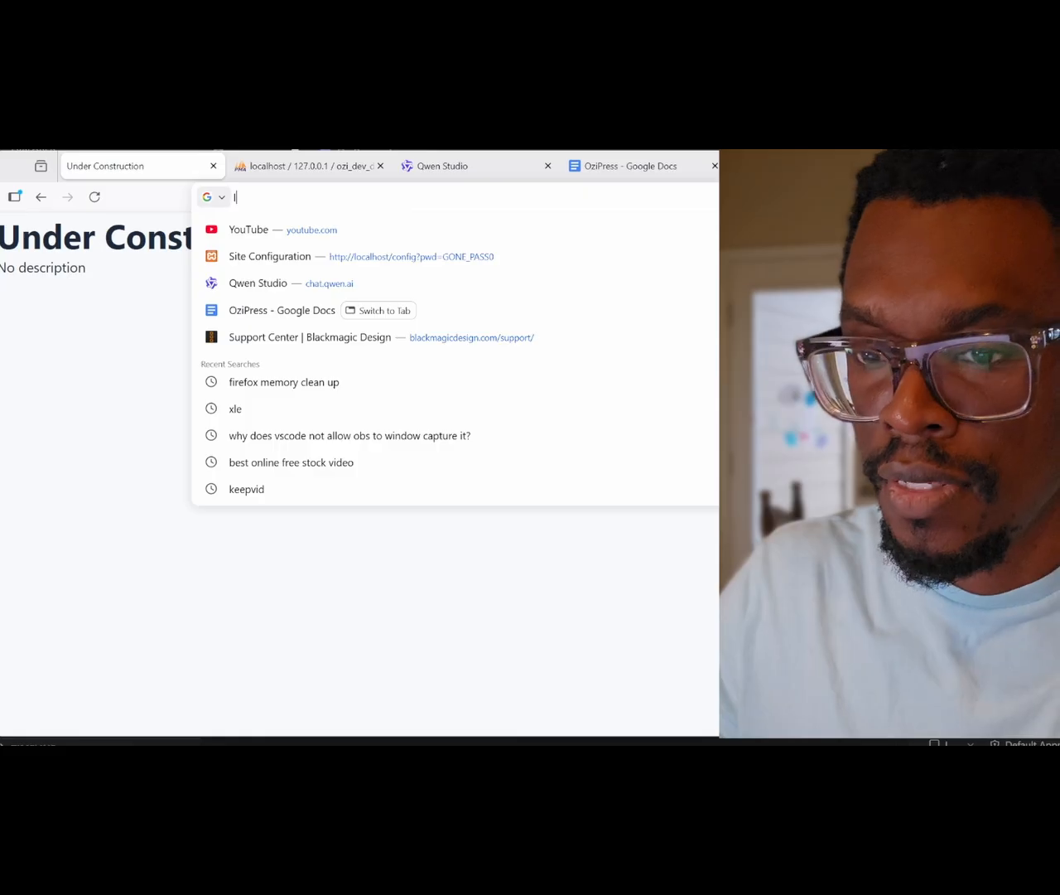
pyautogui.write('localhost/')
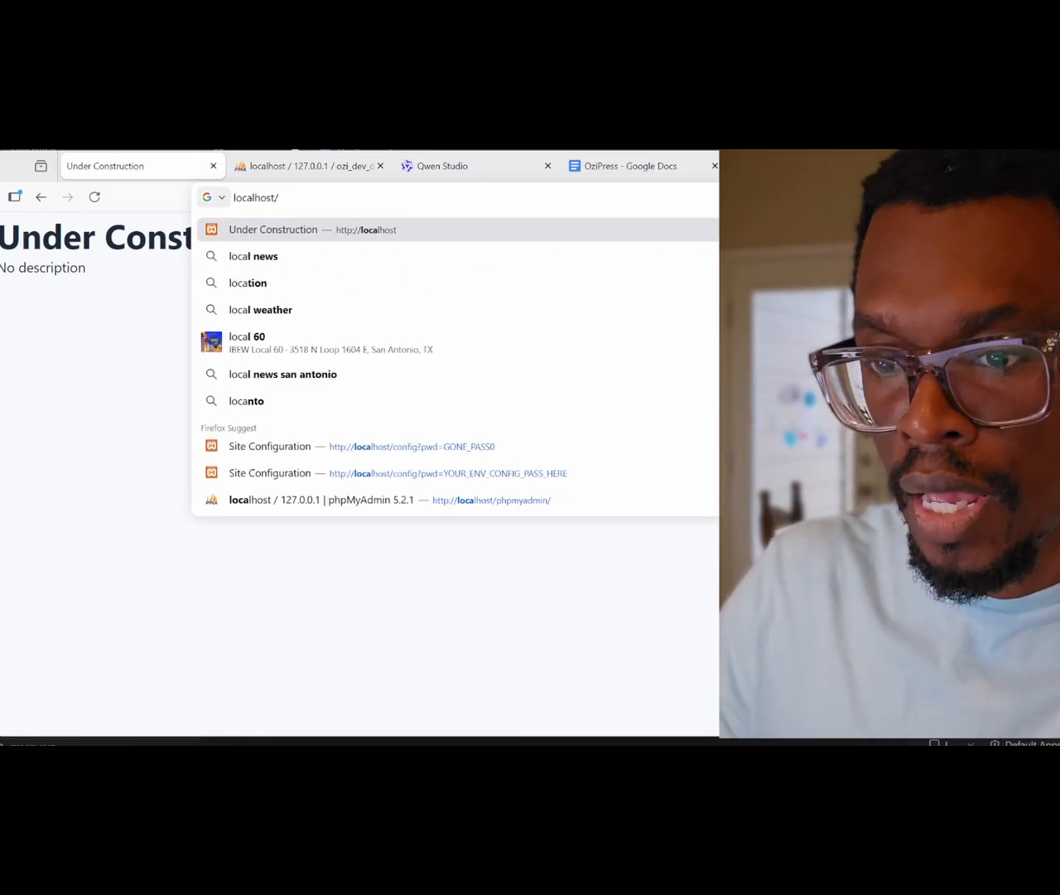
pyautogui.write('login')
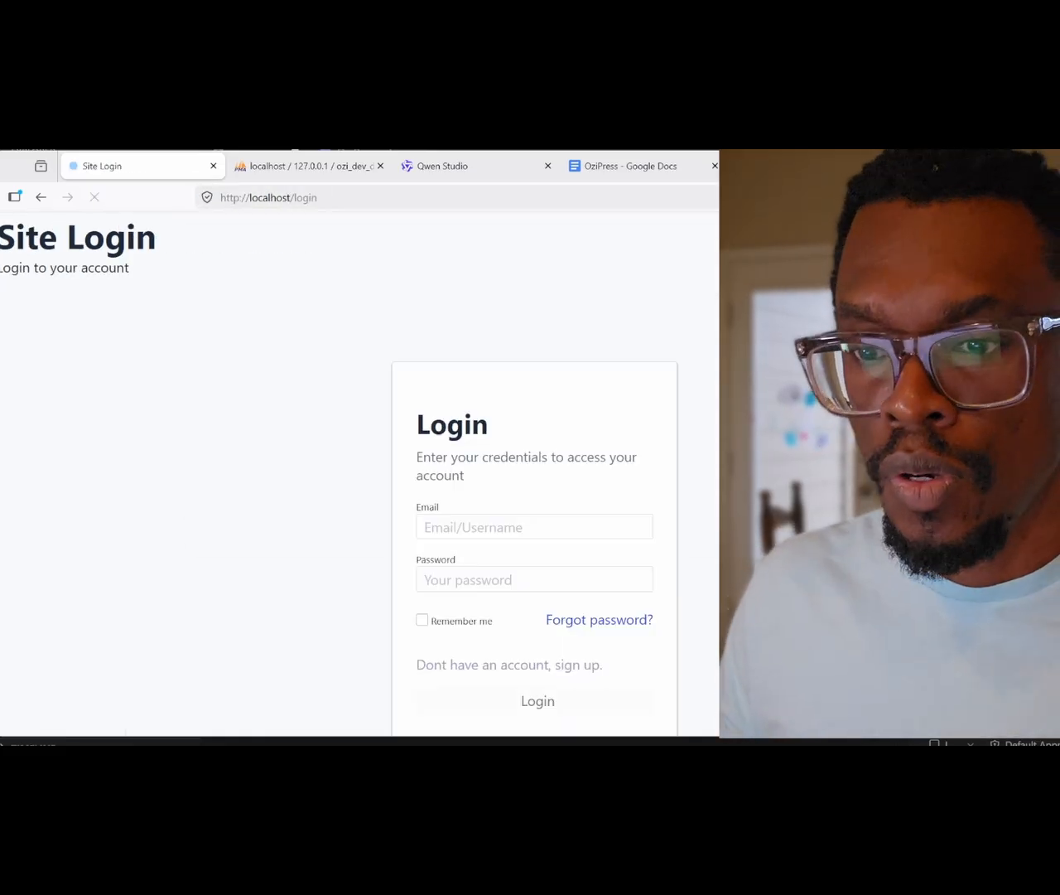
# Step: Scroll down the login page and go to the Sign Up page
pyautogui.scroll(-1, 414, 515)
pyautogui.scroll(-1, 414, 515)
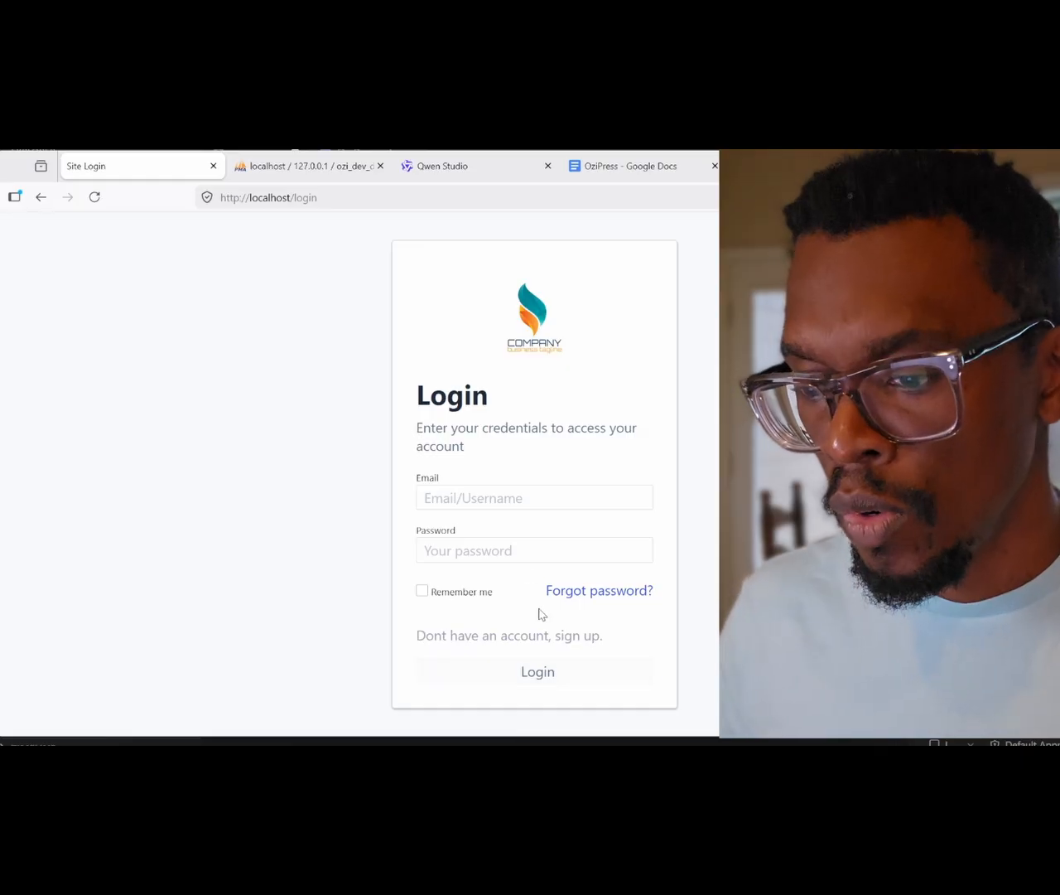
pyautogui.click(571, 636)
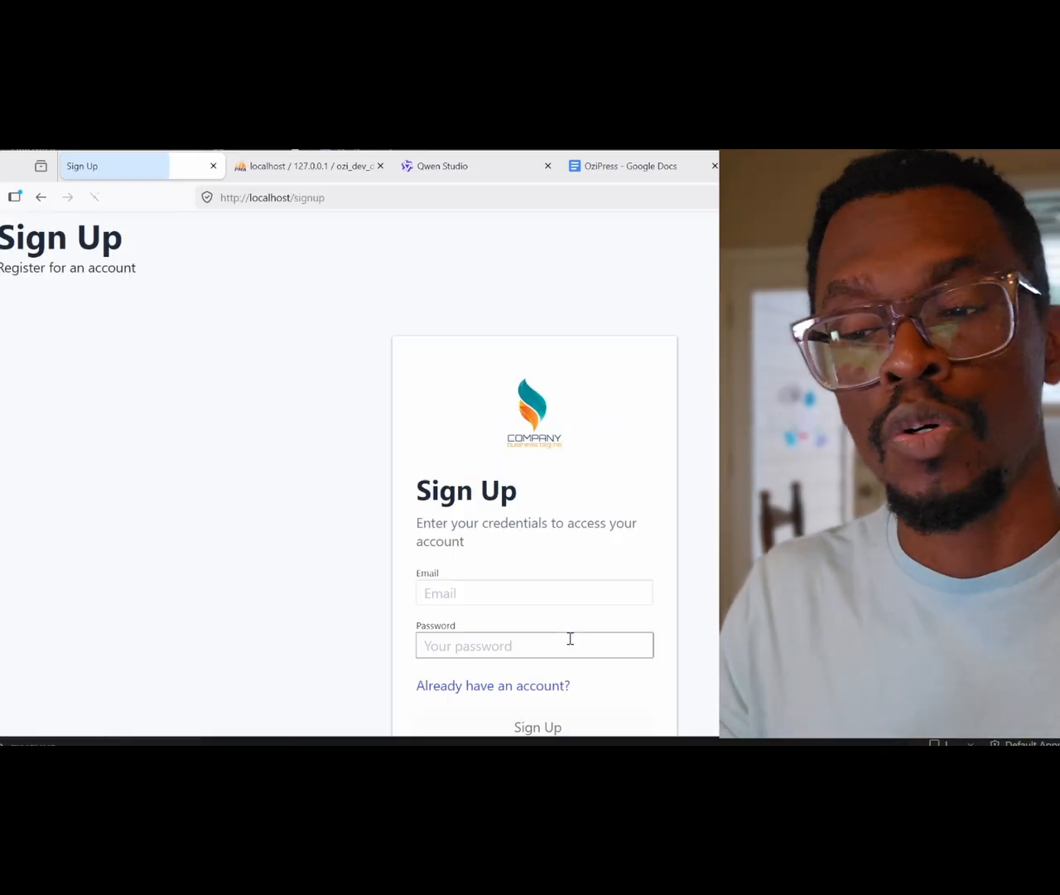
# Step: Enter the admin email and a password, then submit the Sign Up form
pyautogui.click(517, 590)
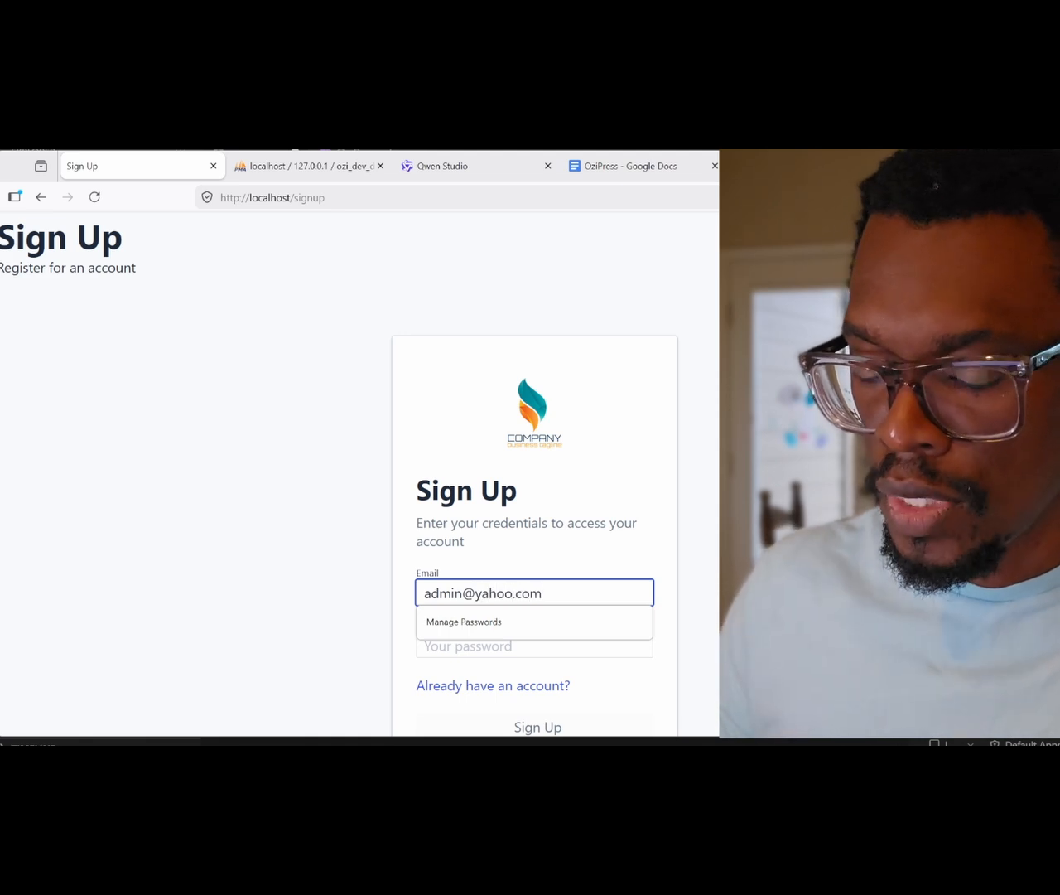
pyautogui.click(366, 672)
pyautogui.click(363, 636)
pyautogui.click(440, 645)
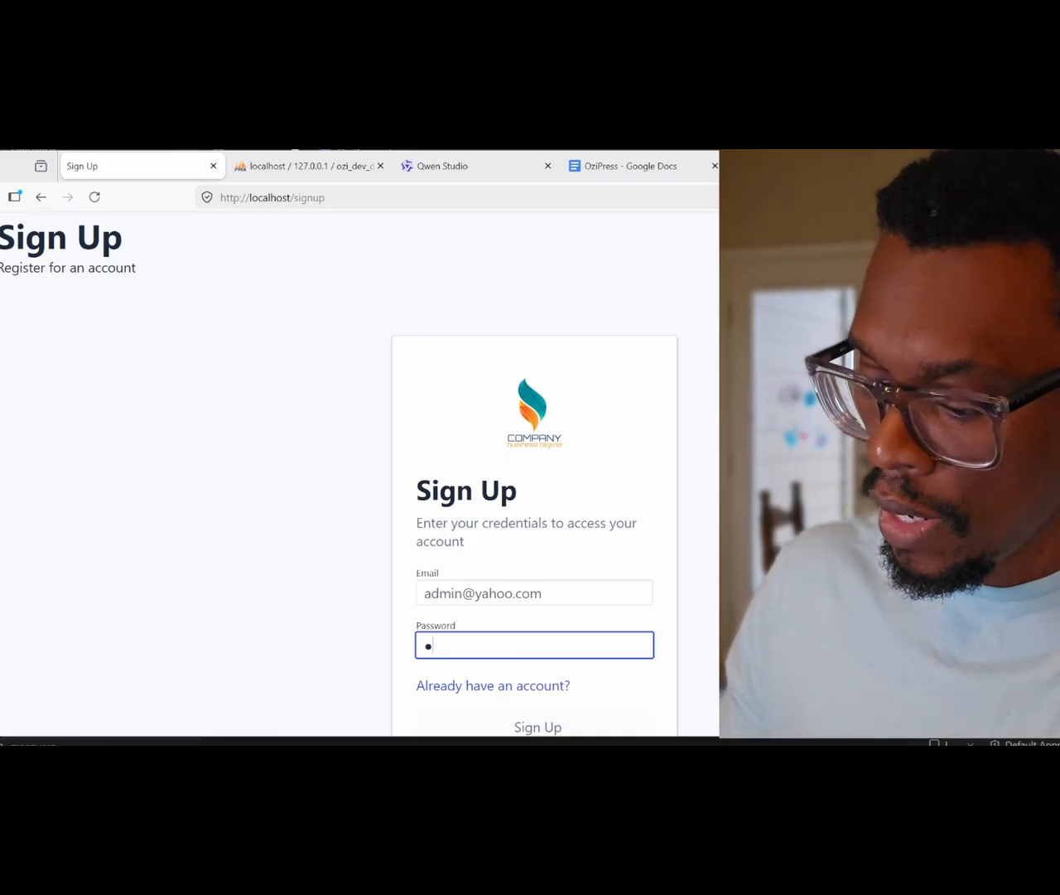
pyautogui.scroll(-1, 524, 728)
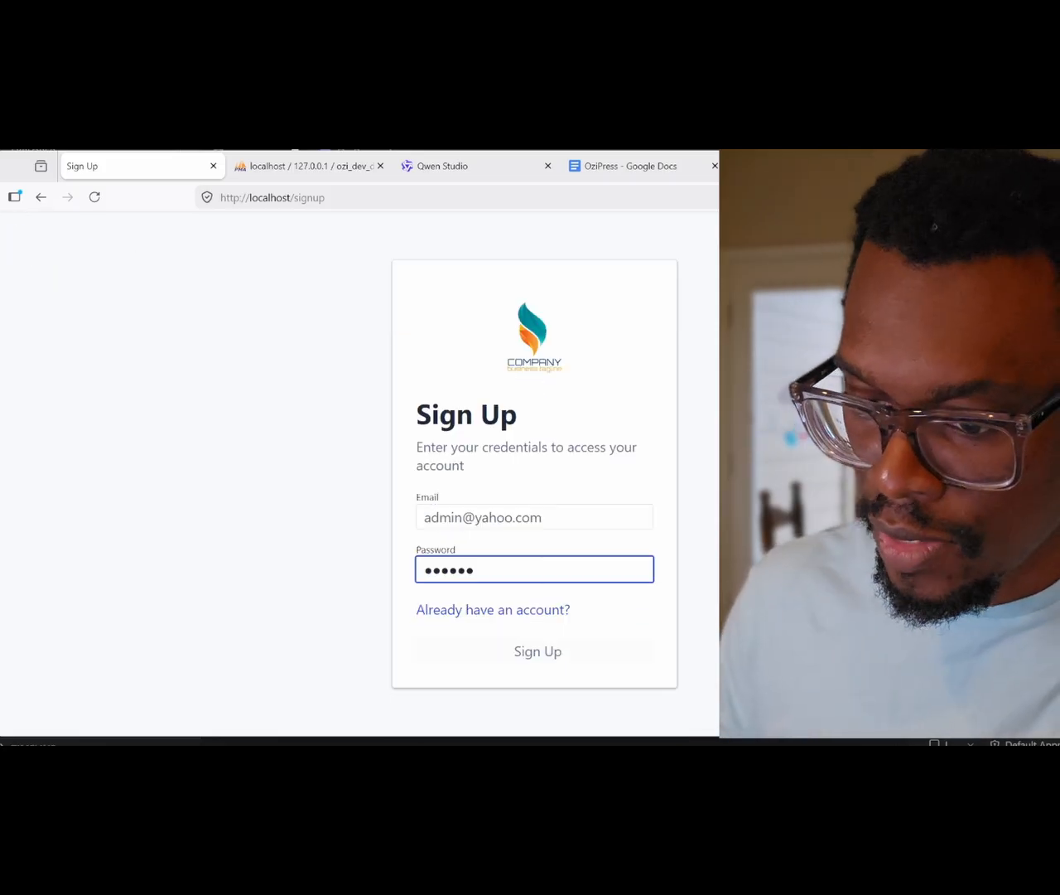
pyautogui.click(507, 658)
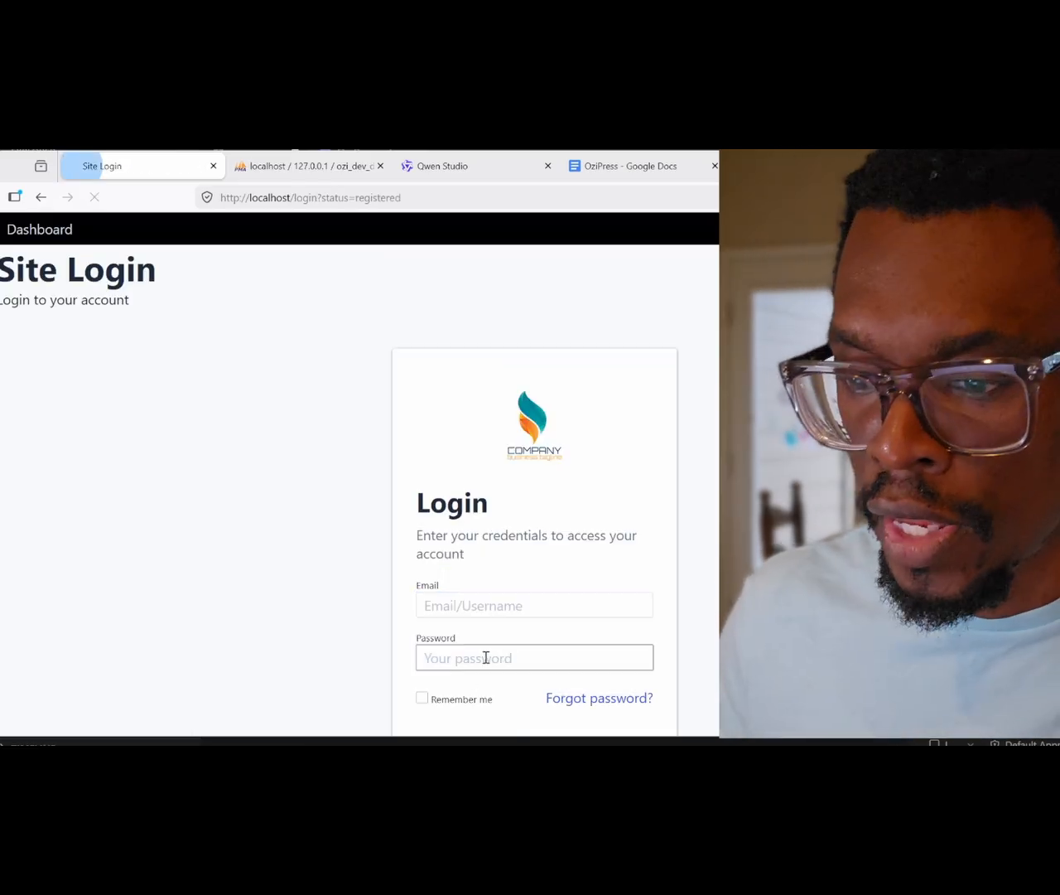
# Step: Log in with the new admin account's email and password to reach the OziDash Dashboard
pyautogui.click(465, 598)
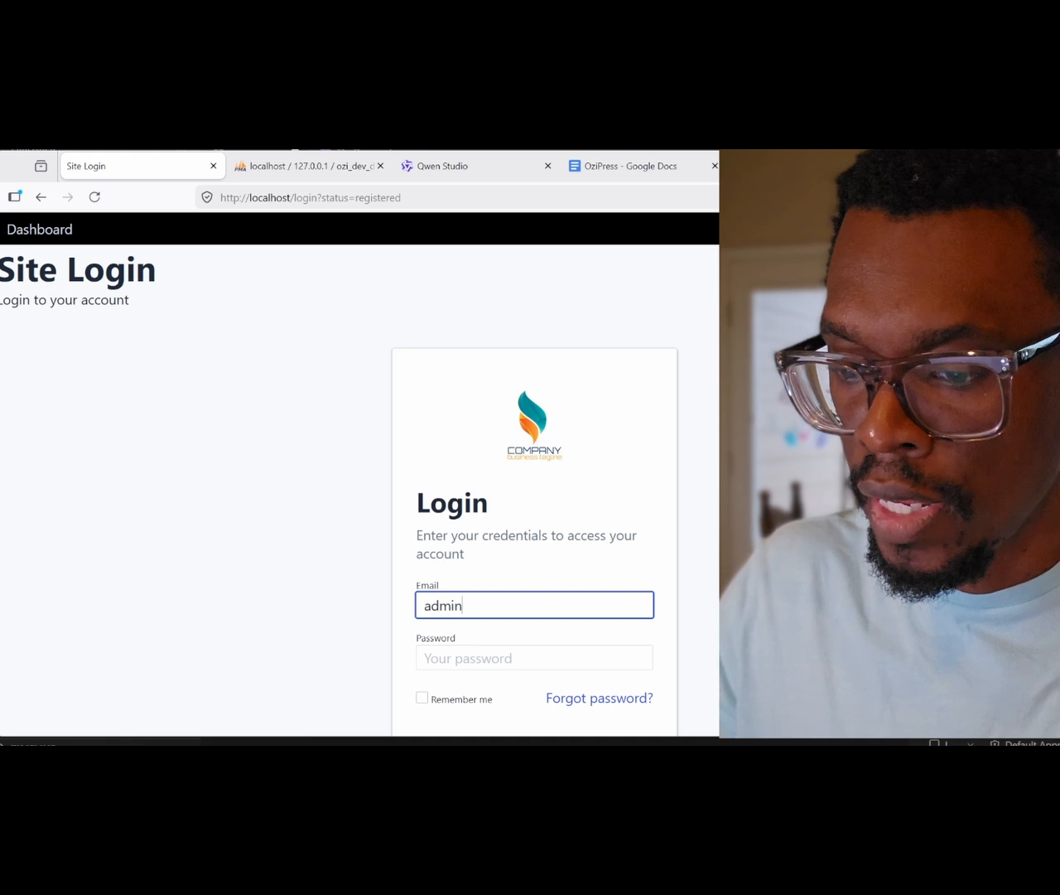
pyautogui.write('@yahoo.com')
pyautogui.press('Tab')
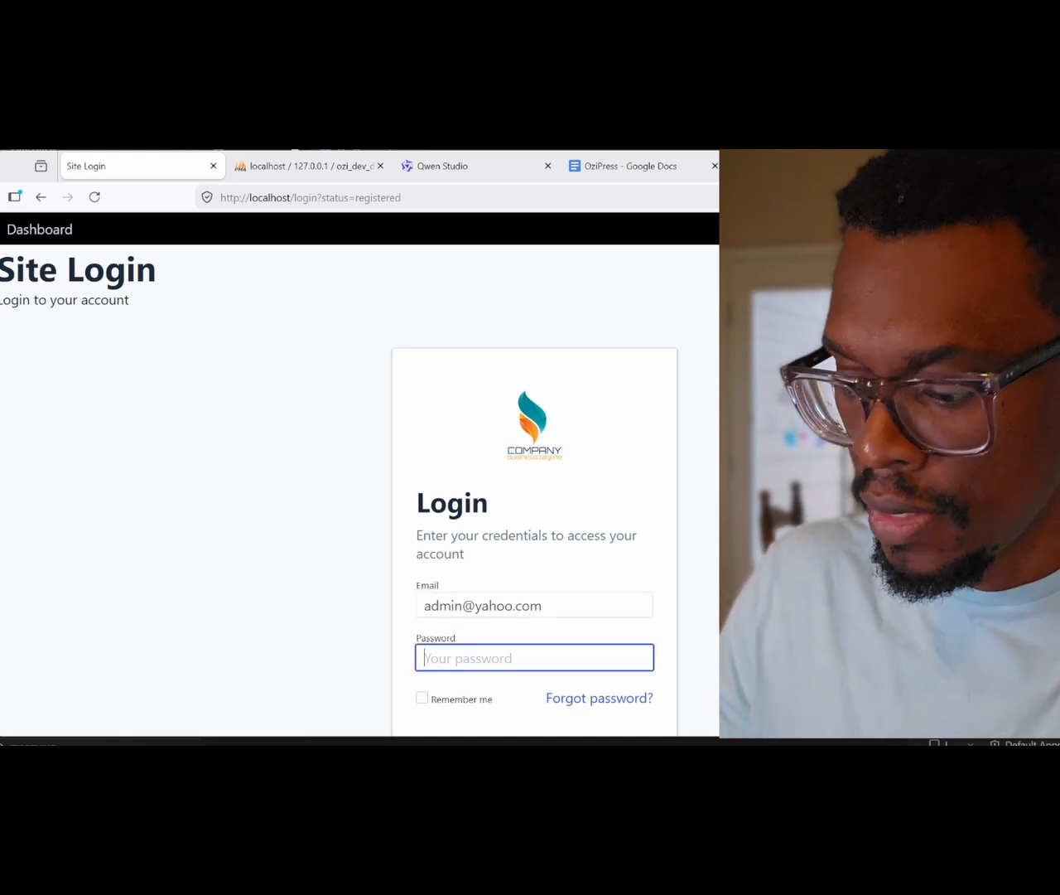
pyautogui.write('p')
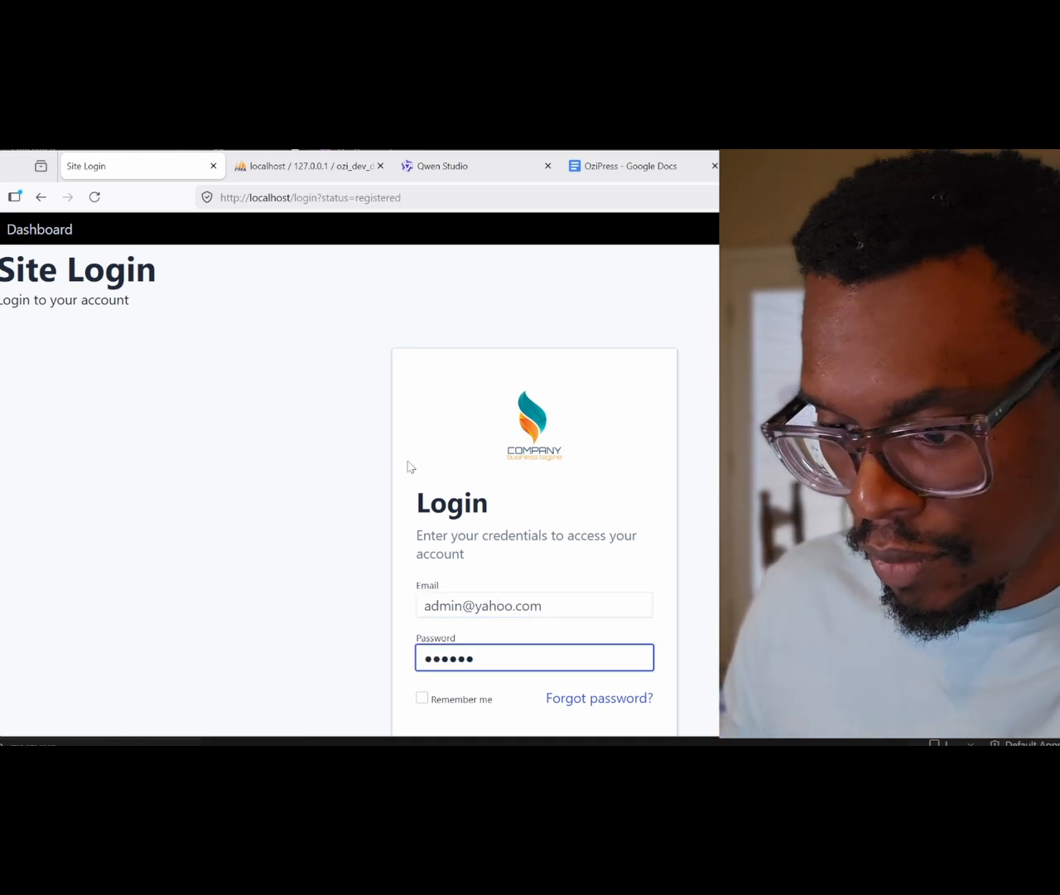
pyautogui.scroll(-1, 483, 468)
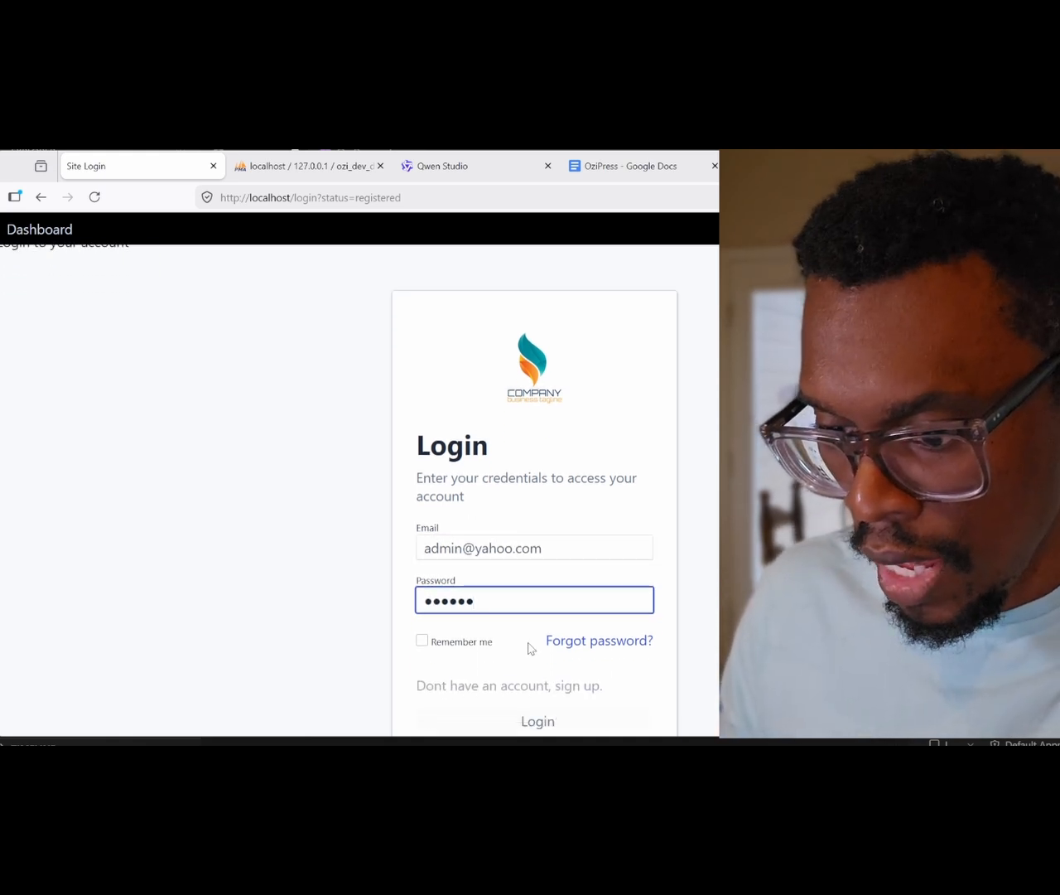
pyautogui.click(535, 721)
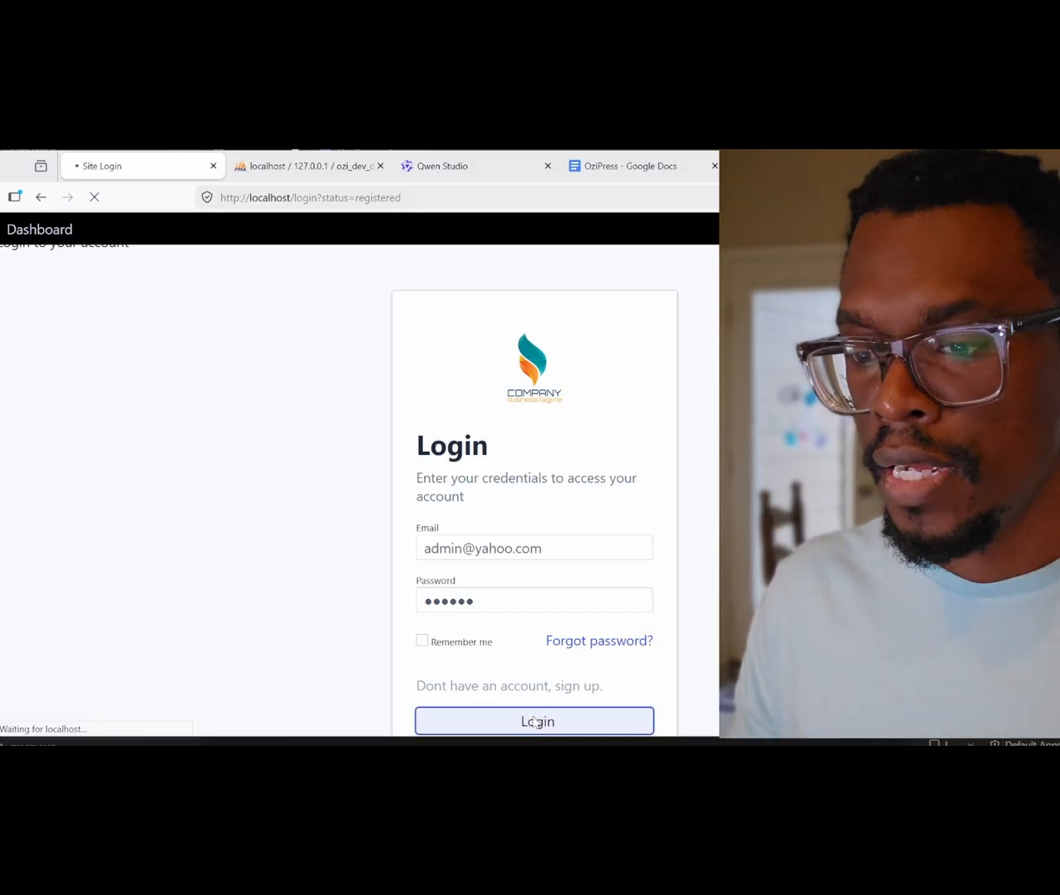
pyautogui.scroll(-2, 536, 722)
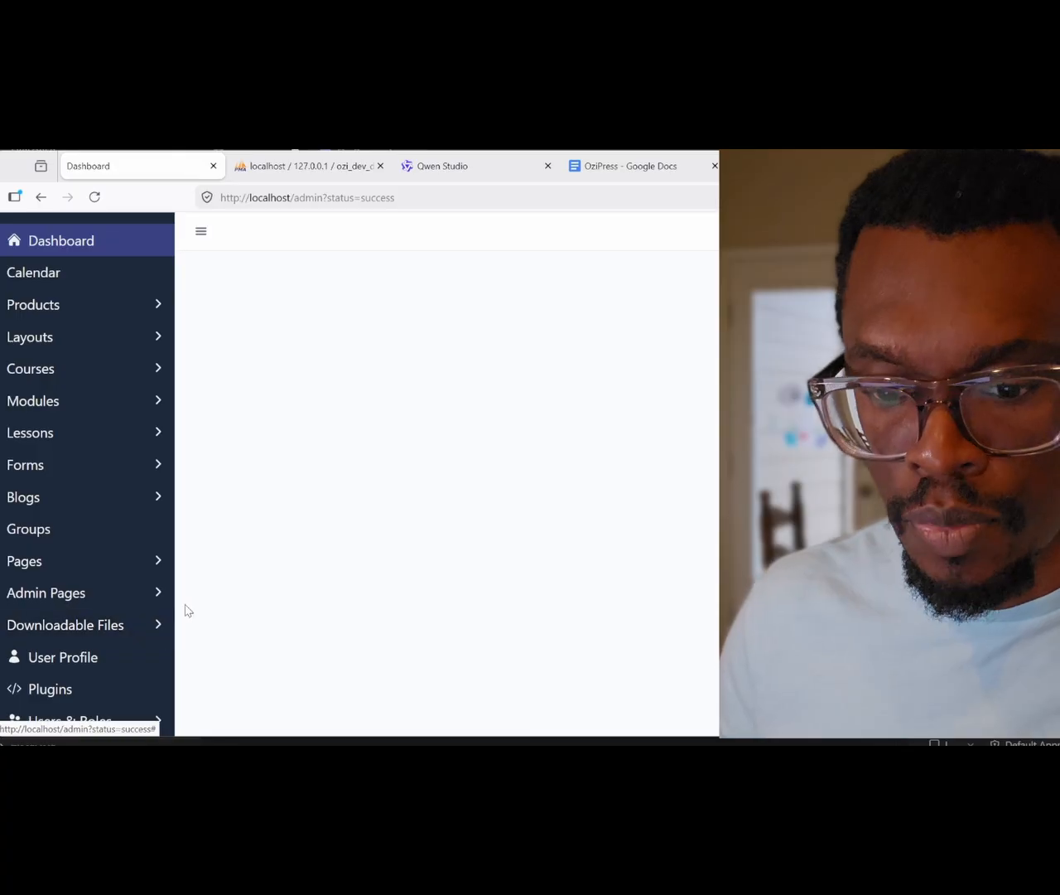
# Step: Expand Users & Roles in the sidebar and open Manage Users, listing user ID 1
pyautogui.scroll(-1, 171, 618)
pyautogui.scroll(-1, 138, 651)
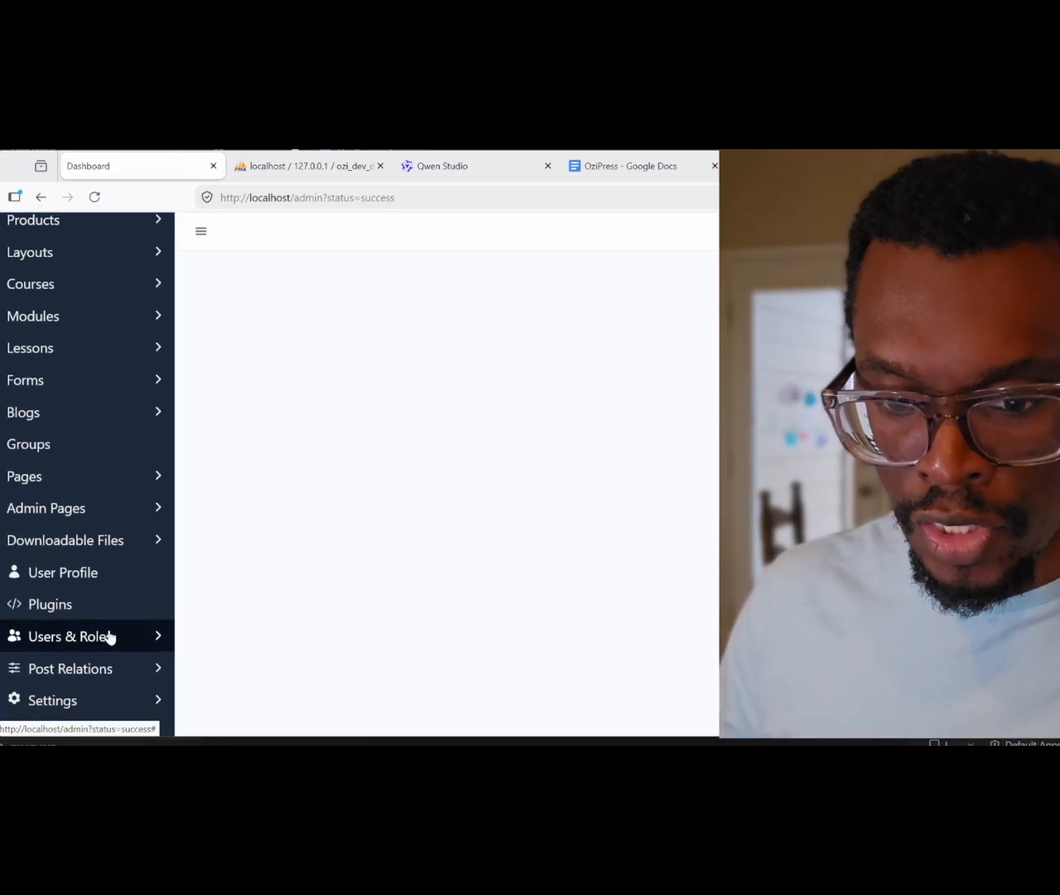
pyautogui.click(109, 637)
pyautogui.scroll(-1, 110, 634)
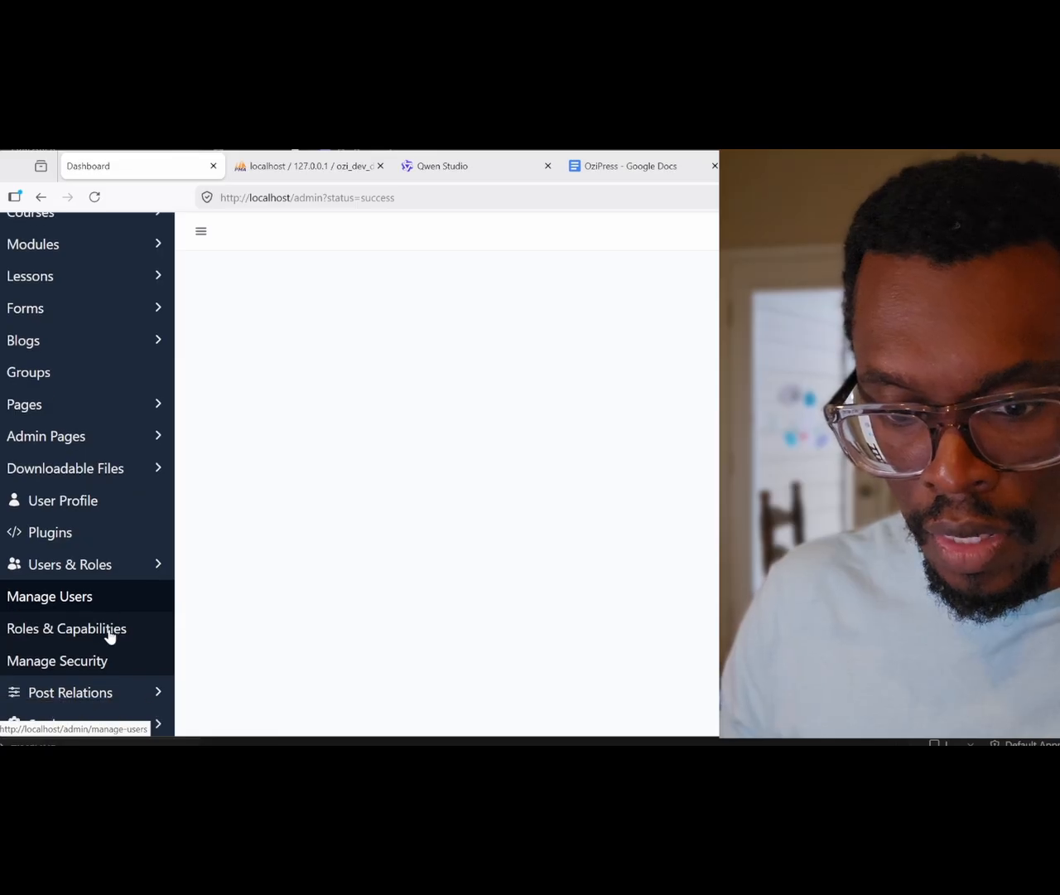
pyautogui.scroll(-1, 104, 629)
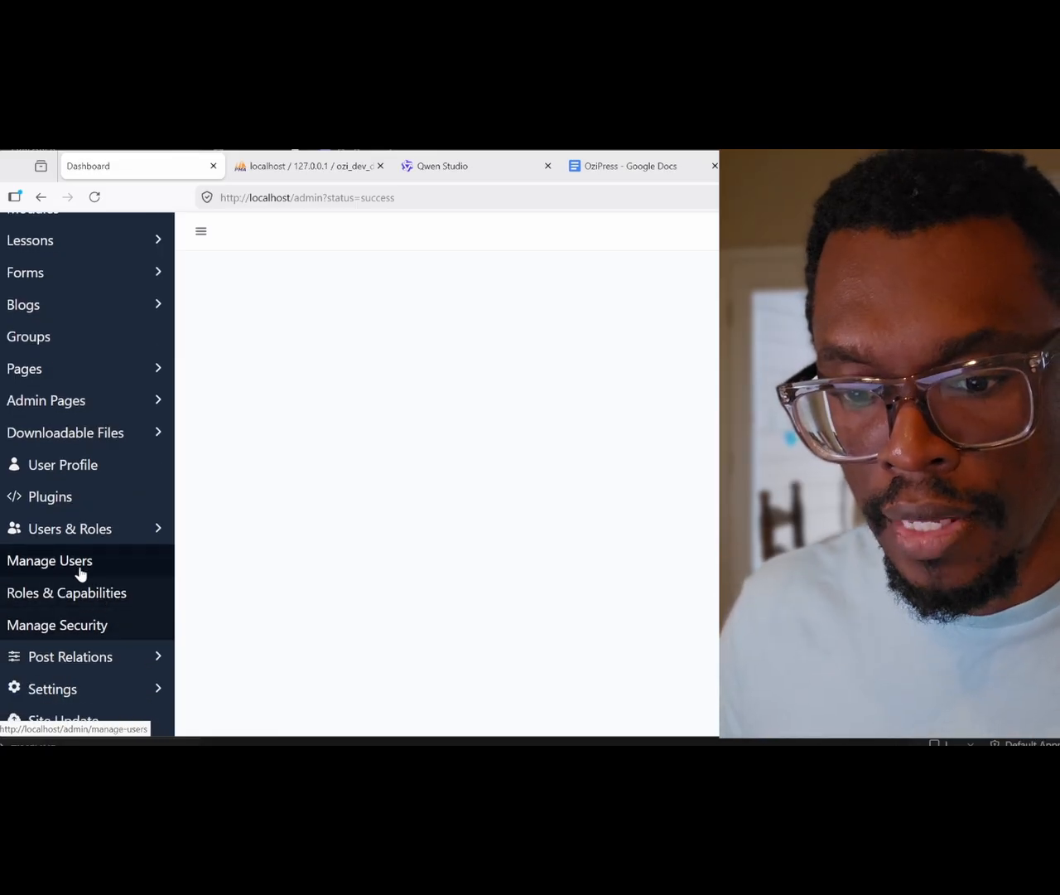
pyautogui.click(81, 574)
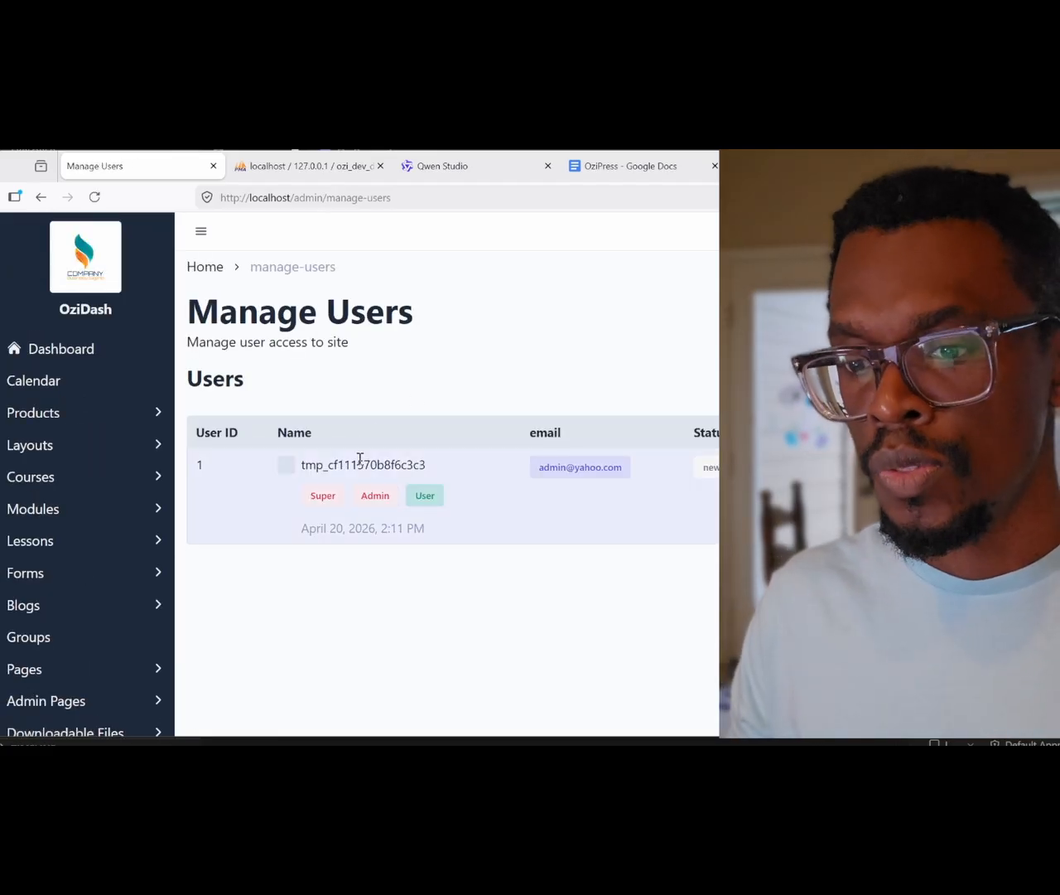
# Step: Inspect user ID 1's roles and User Status options, then cancel without changes
pyautogui.scroll(-1, 359, 485)
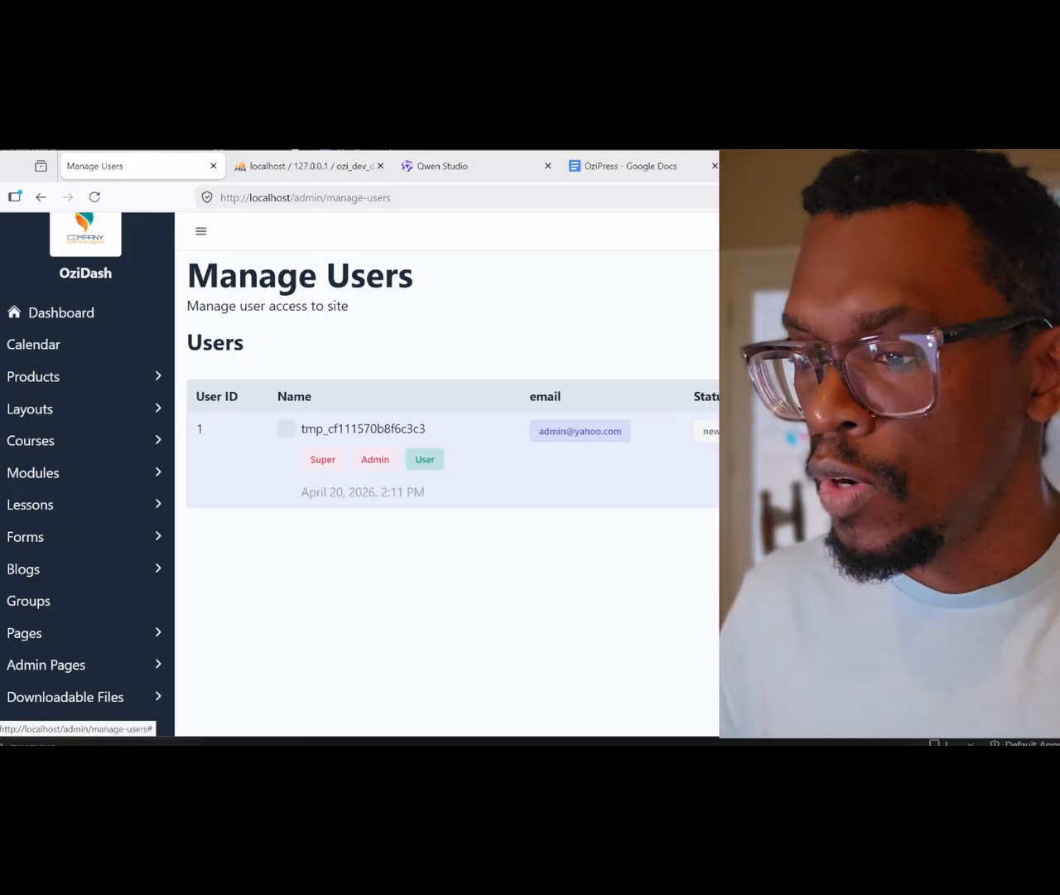
pyautogui.click(603, 437)
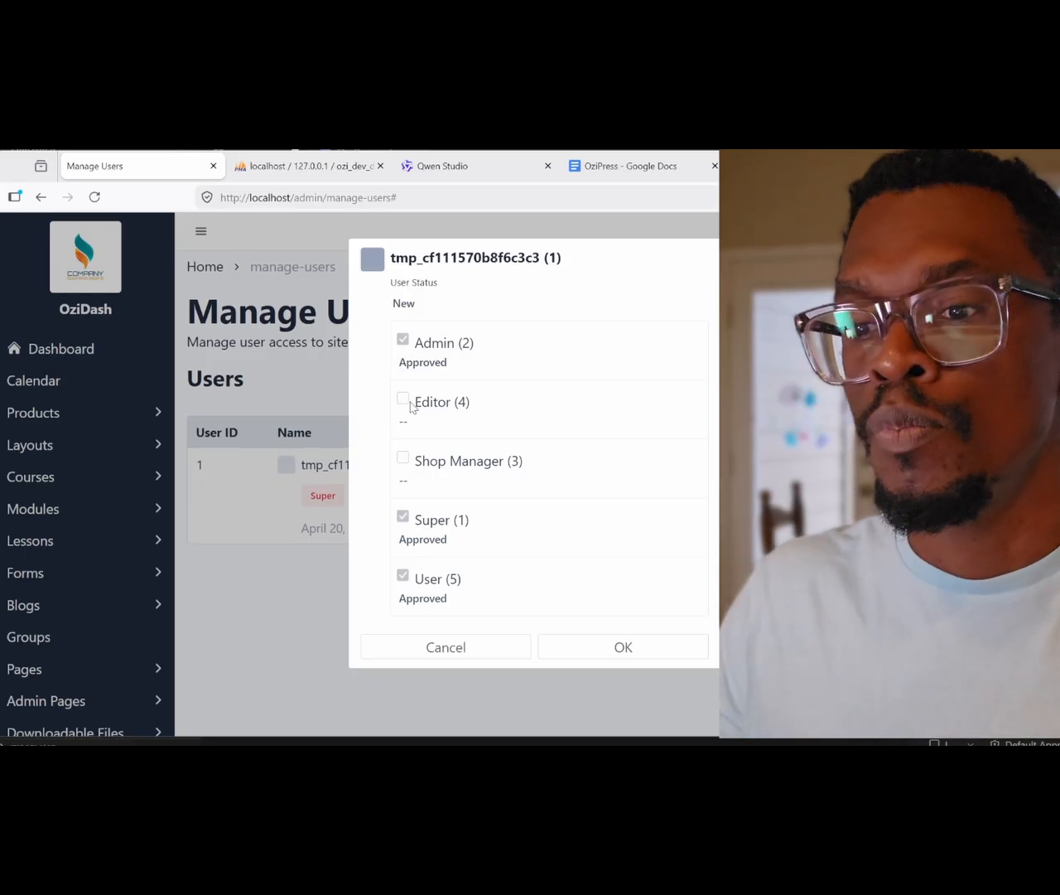
pyautogui.click(406, 304)
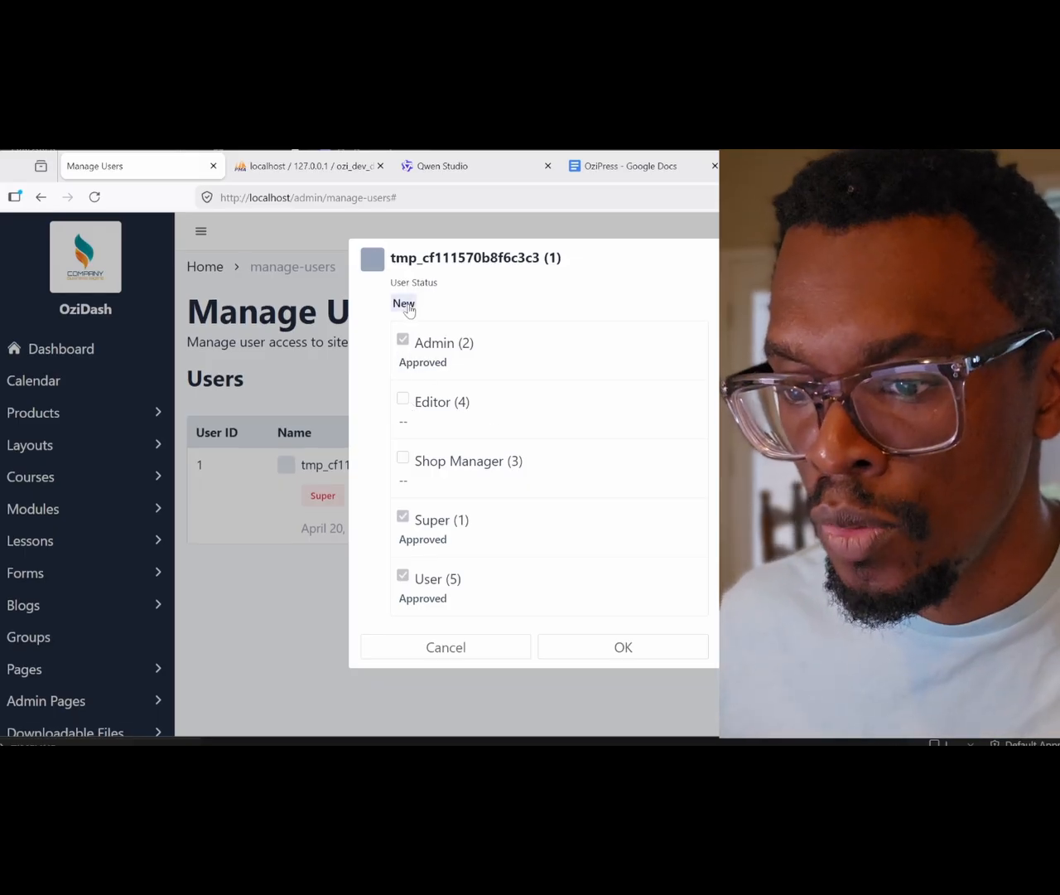
pyautogui.click(406, 304)
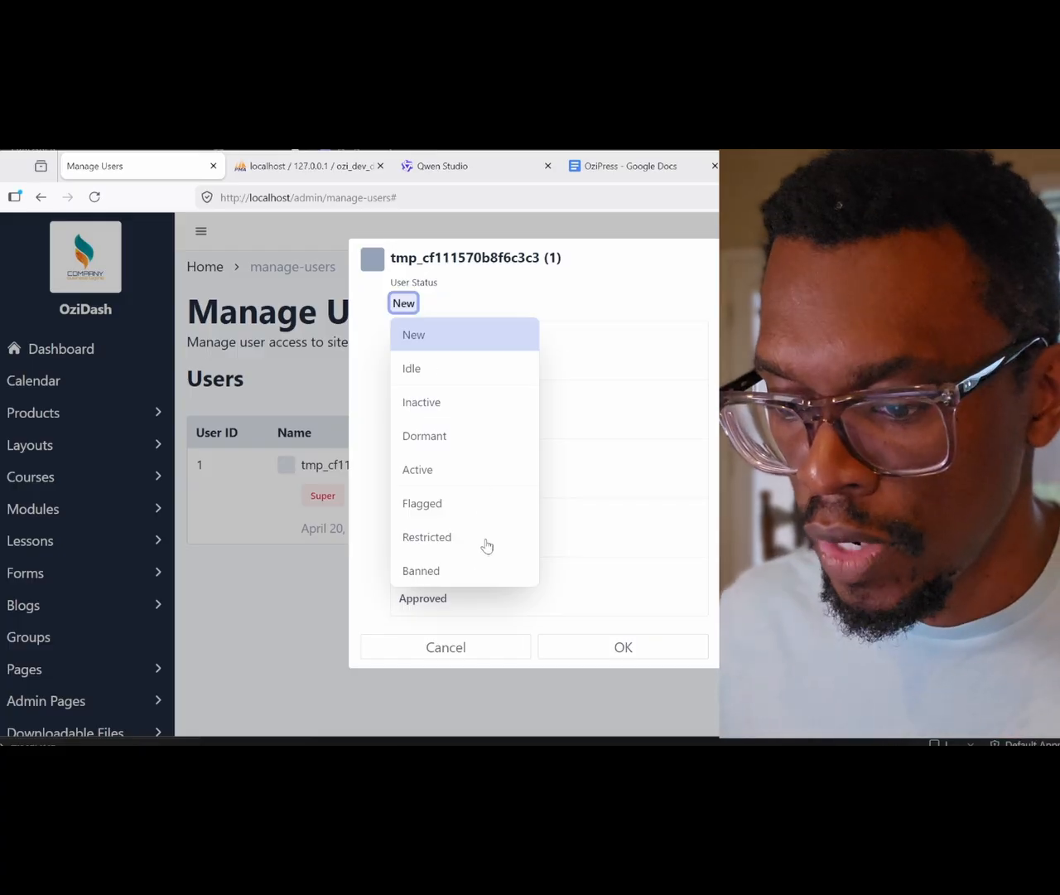
pyautogui.click(452, 653)
pyautogui.click(452, 652)
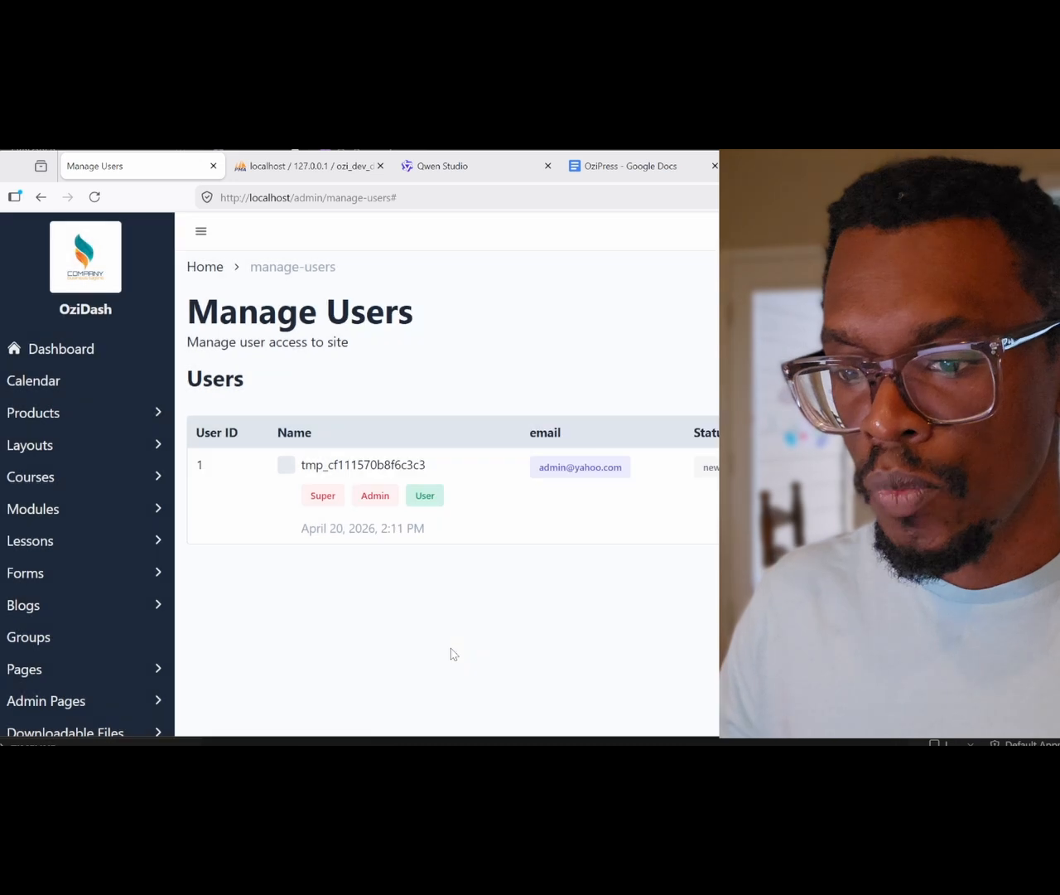
# Step: Expand Blogs, dismiss the reopened roles dialog, and create a new Draft blog post
pyautogui.scroll(-1, 529, 613)
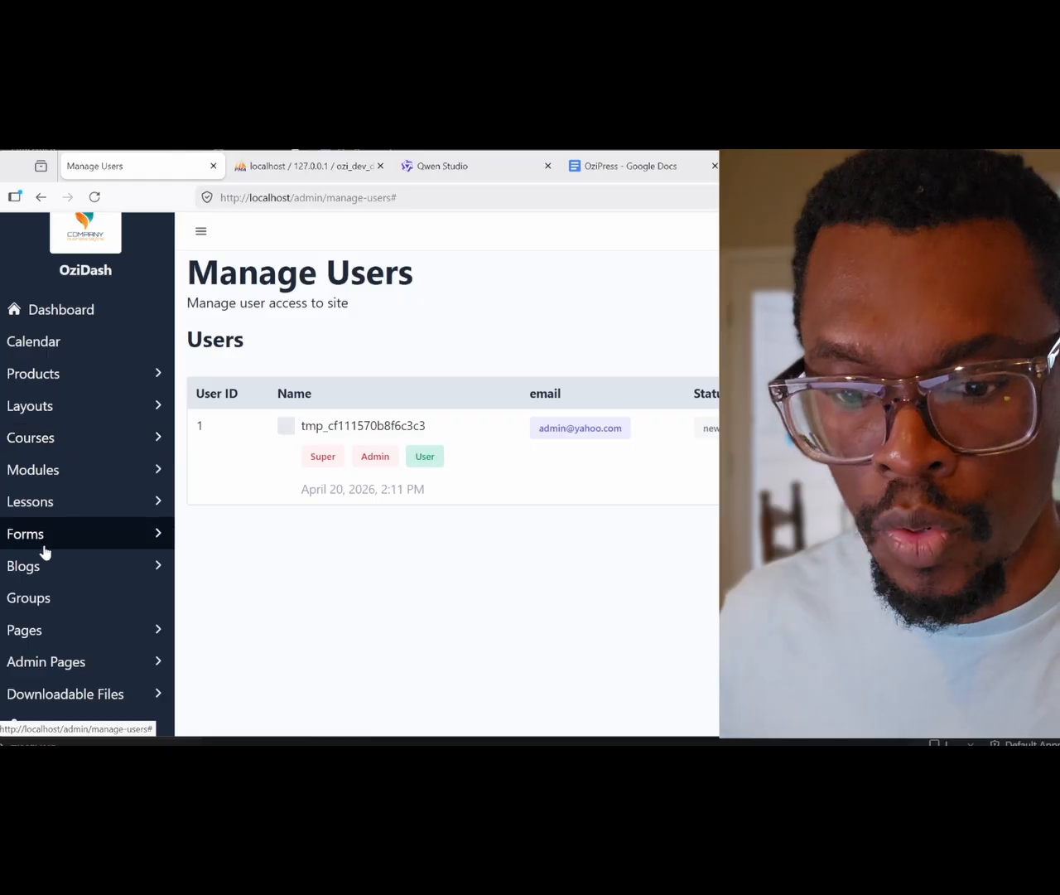
pyautogui.click(38, 566)
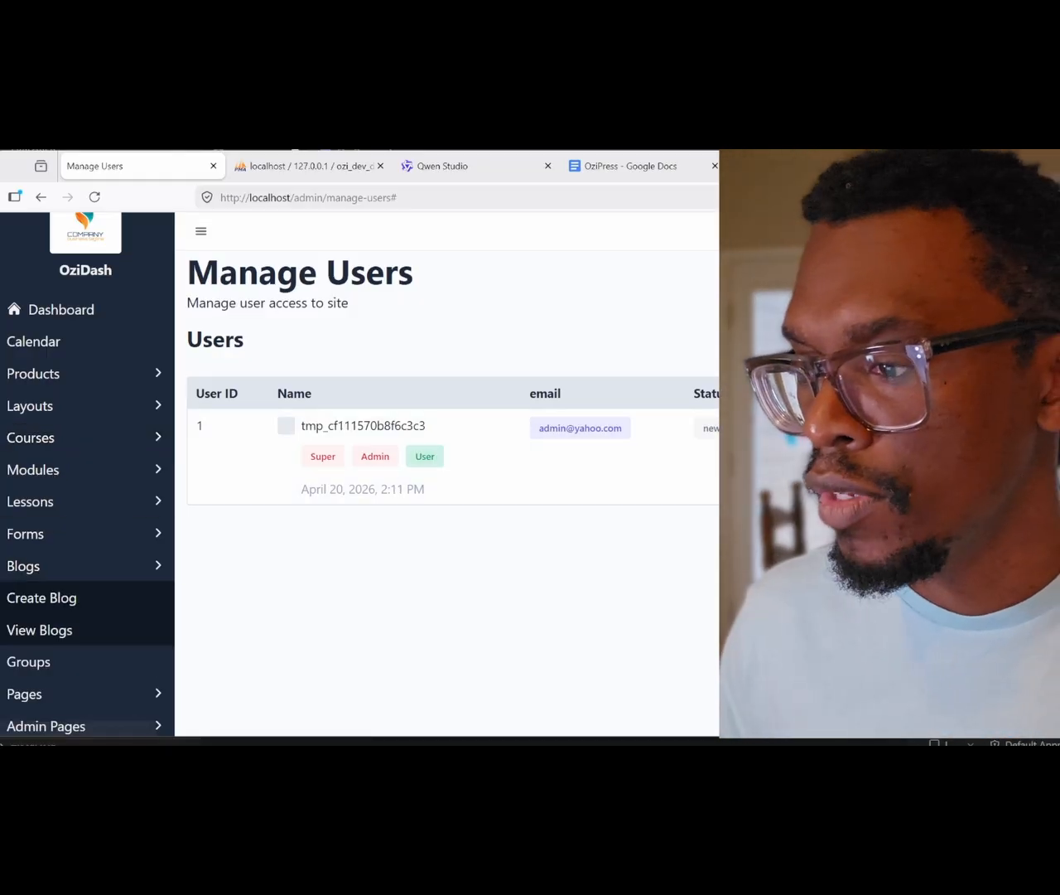
pyautogui.click(878, 428)
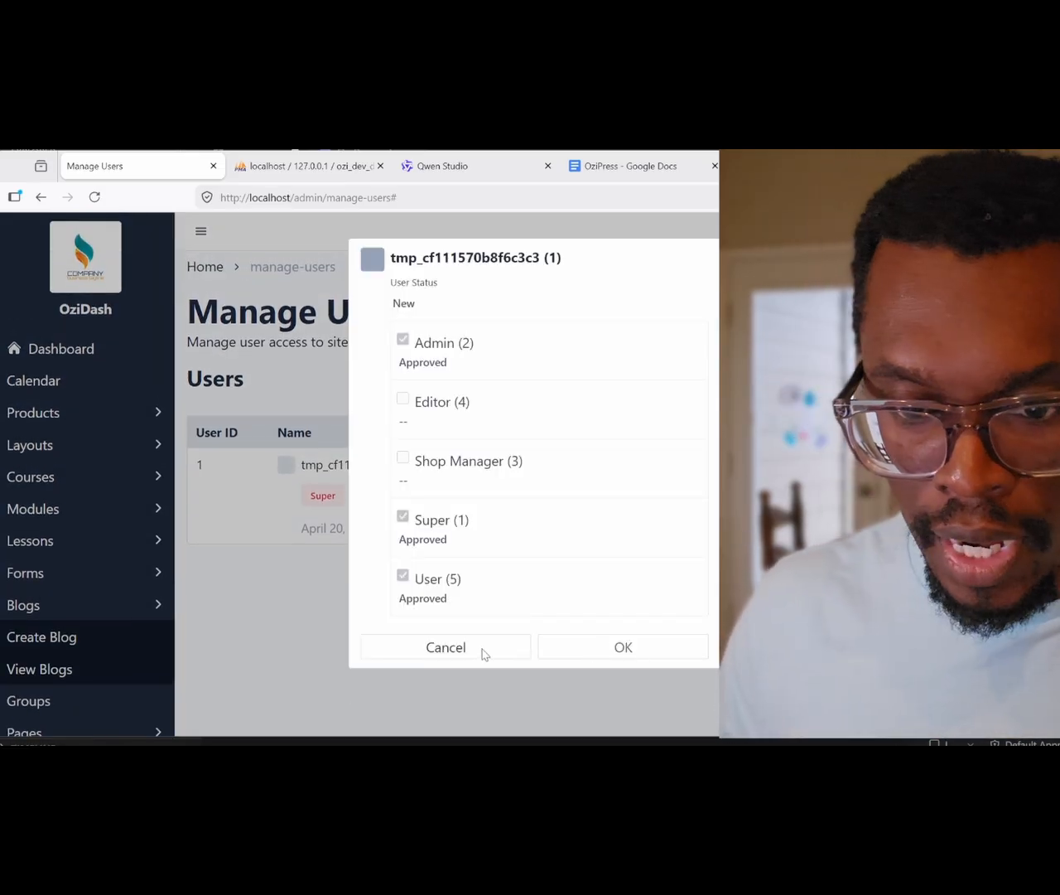
pyautogui.click(484, 655)
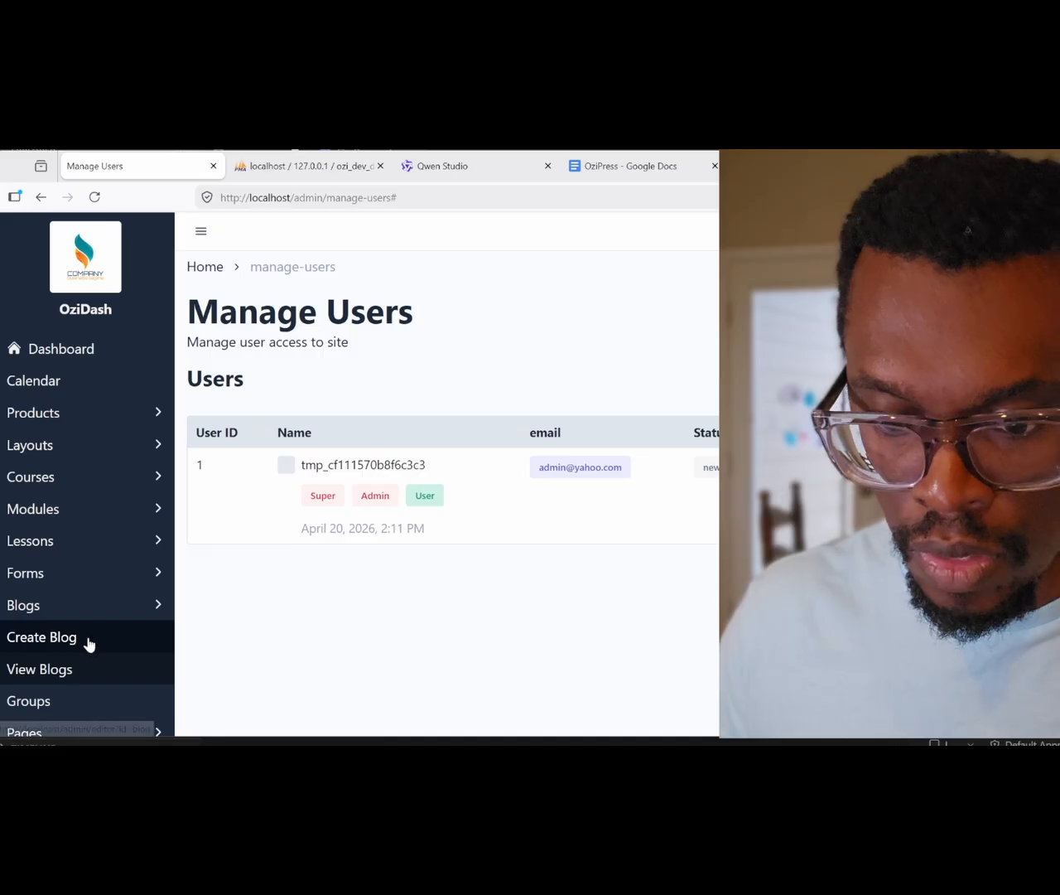
pyautogui.click(87, 642)
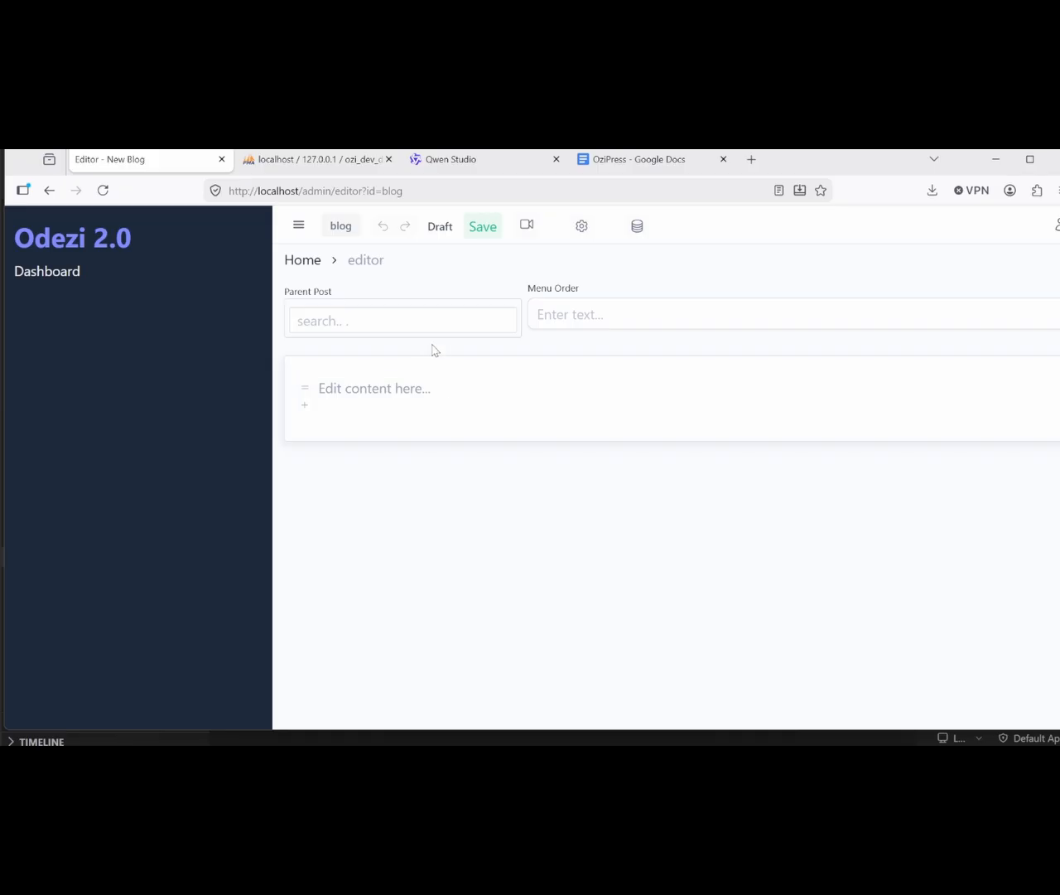
# Step: Write paragraphs 'This is OziPress's Block Editor' and 'Another block there. Both of these are paragraphs'
pyautogui.click(399, 393)
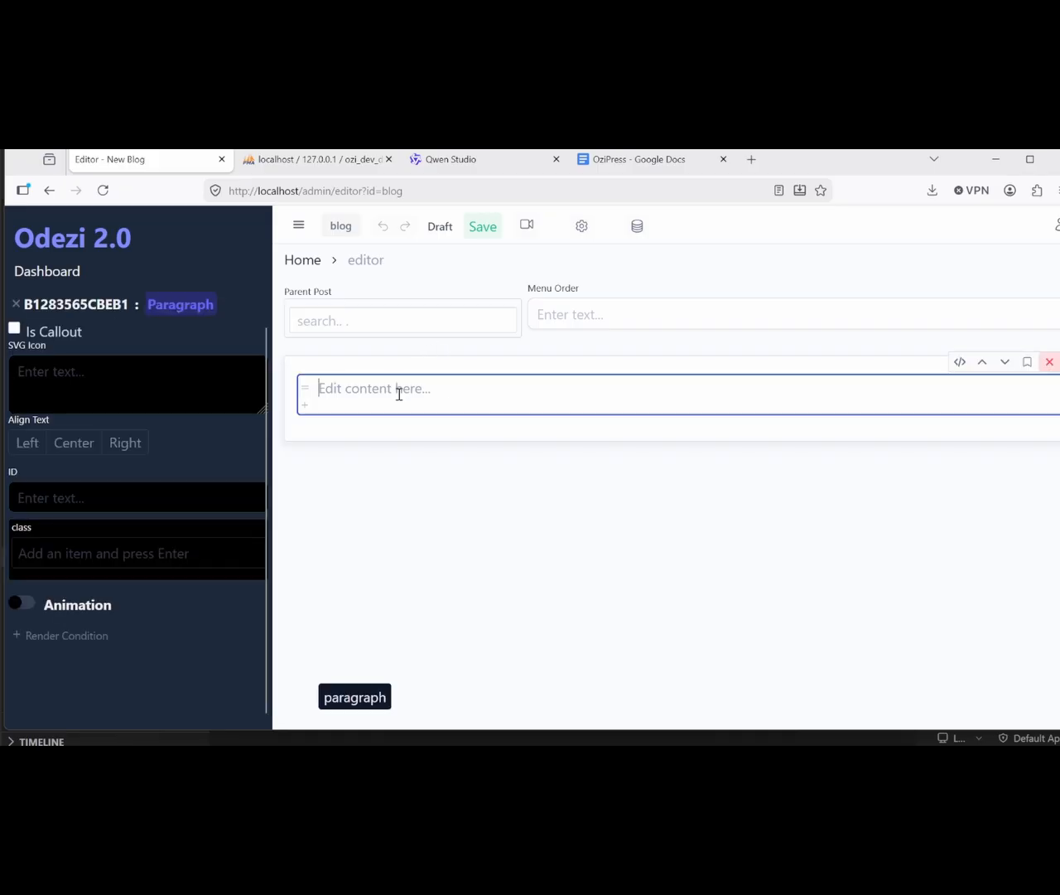
pyautogui.write("This is OziPress's Block Editor")
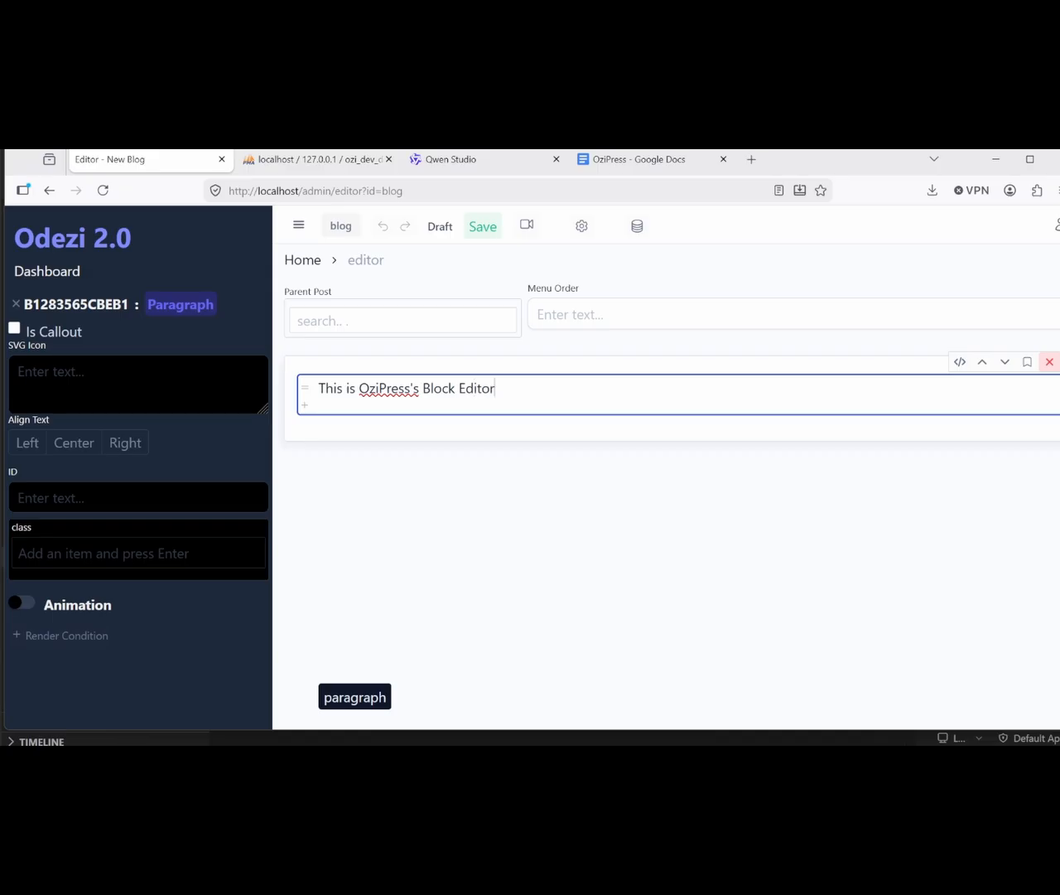
pyautogui.press('Return')
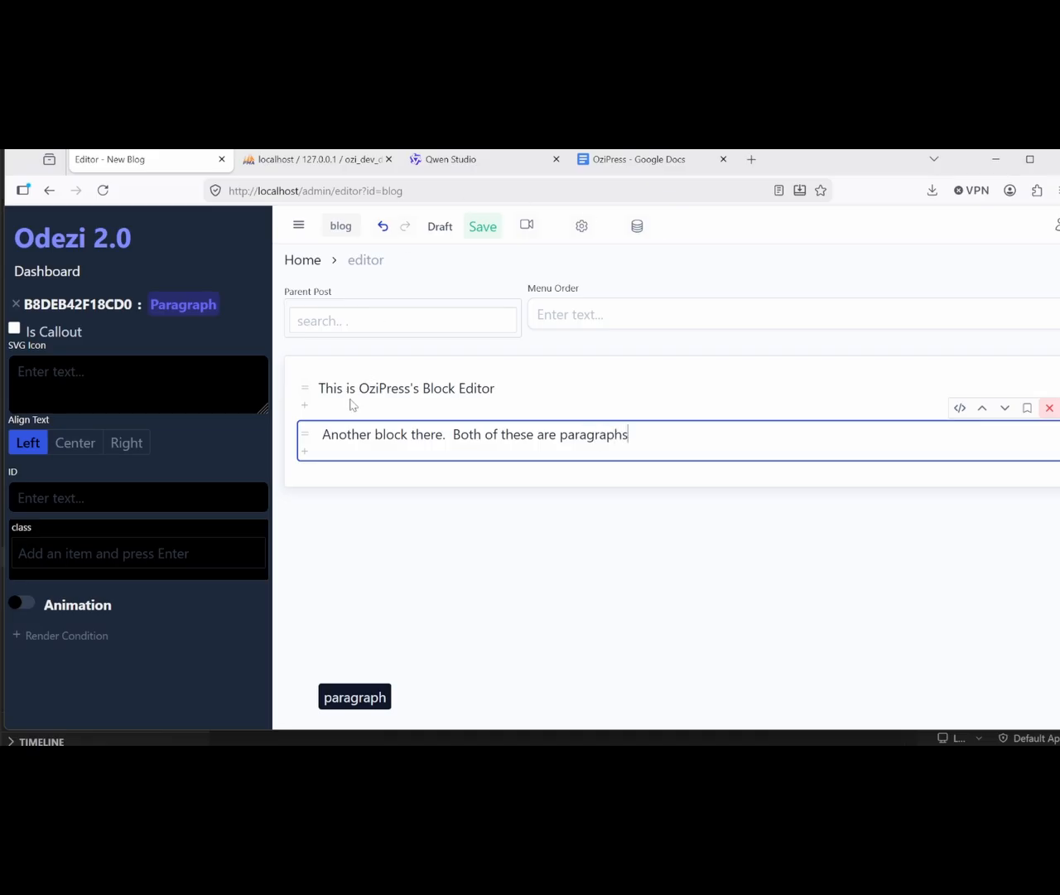
pyautogui.click(305, 405)
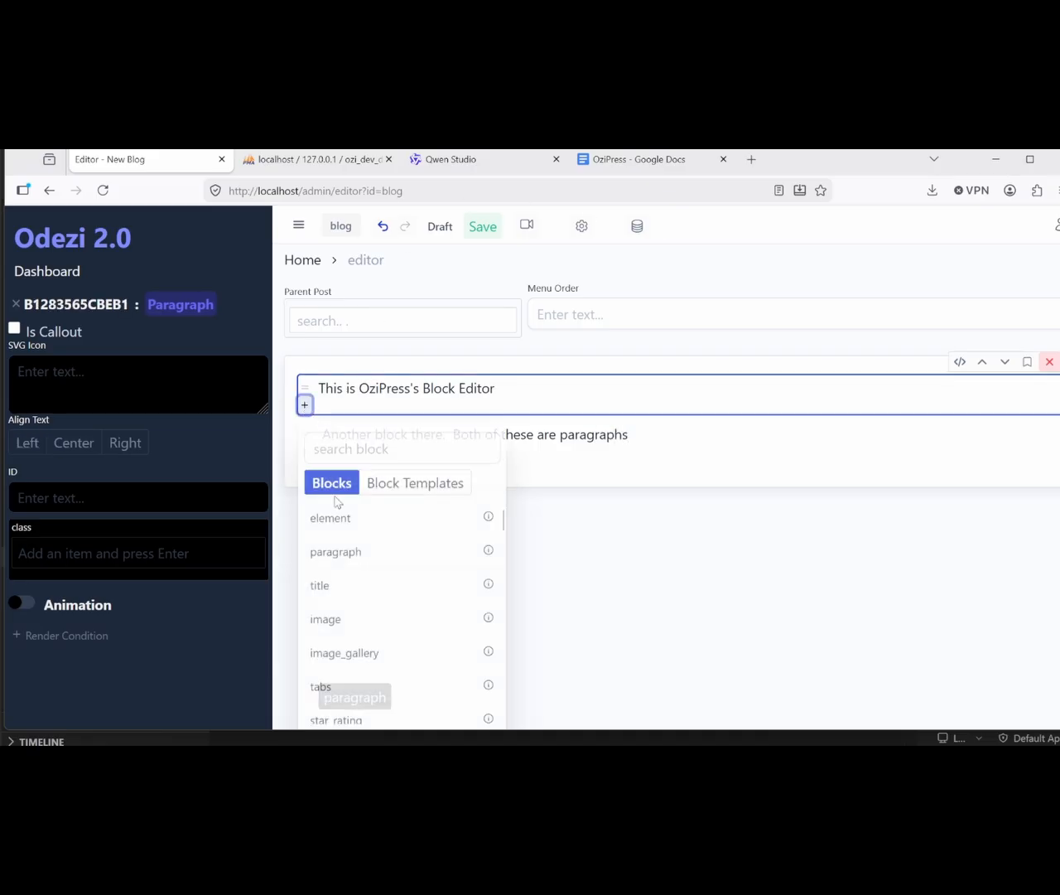
# Step: Insert a star rating block below the first paragraph and select it
pyautogui.scroll(-1, 357, 572)
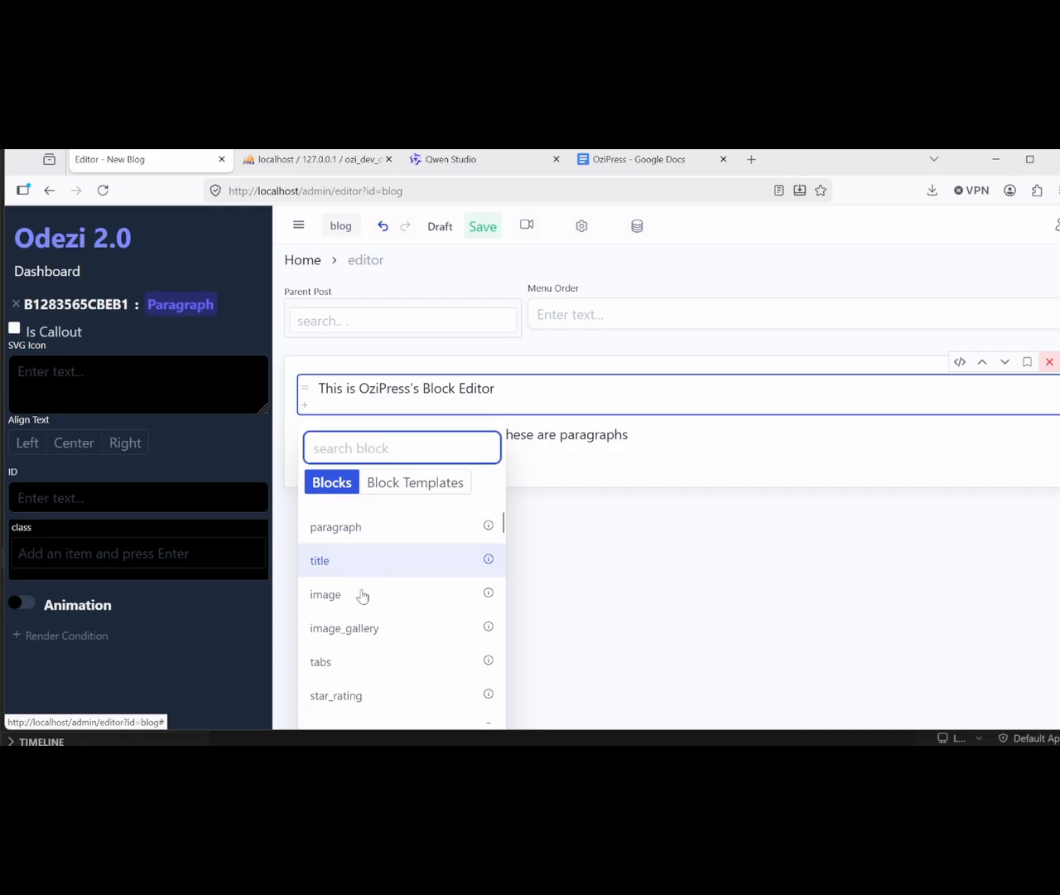
pyautogui.scroll(-2, 373, 629)
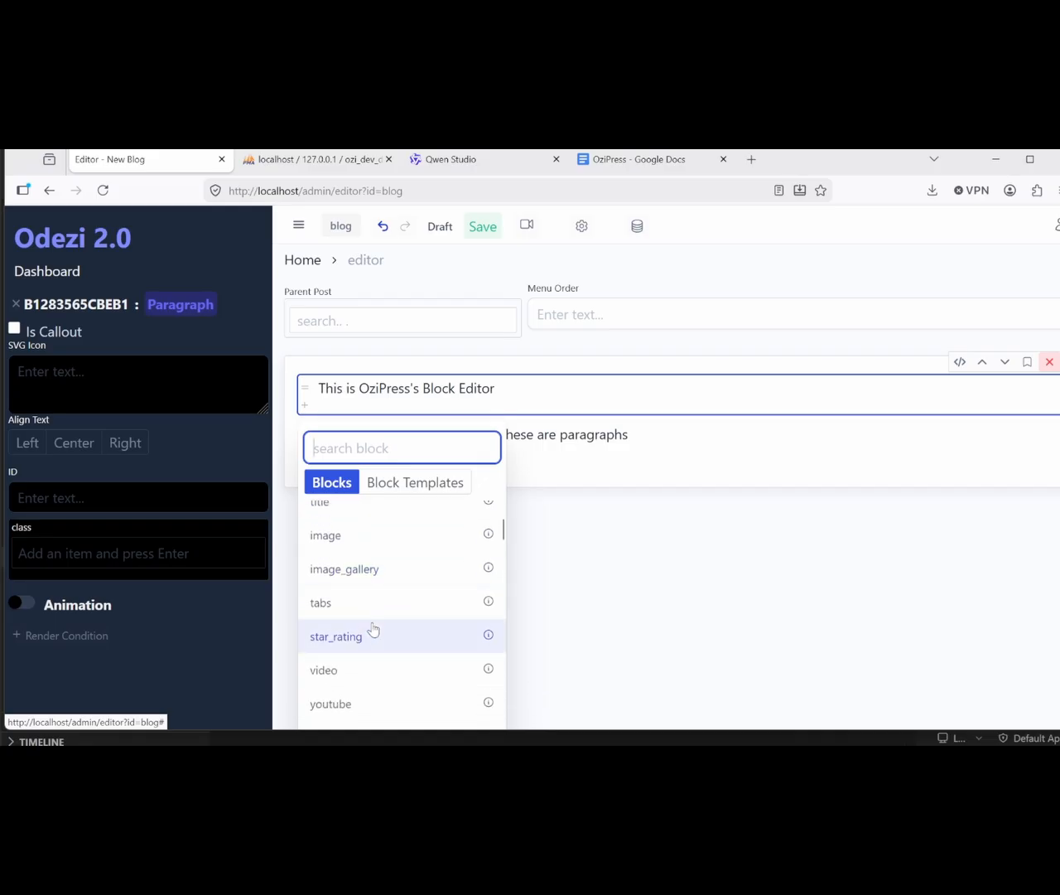
pyautogui.click(351, 636)
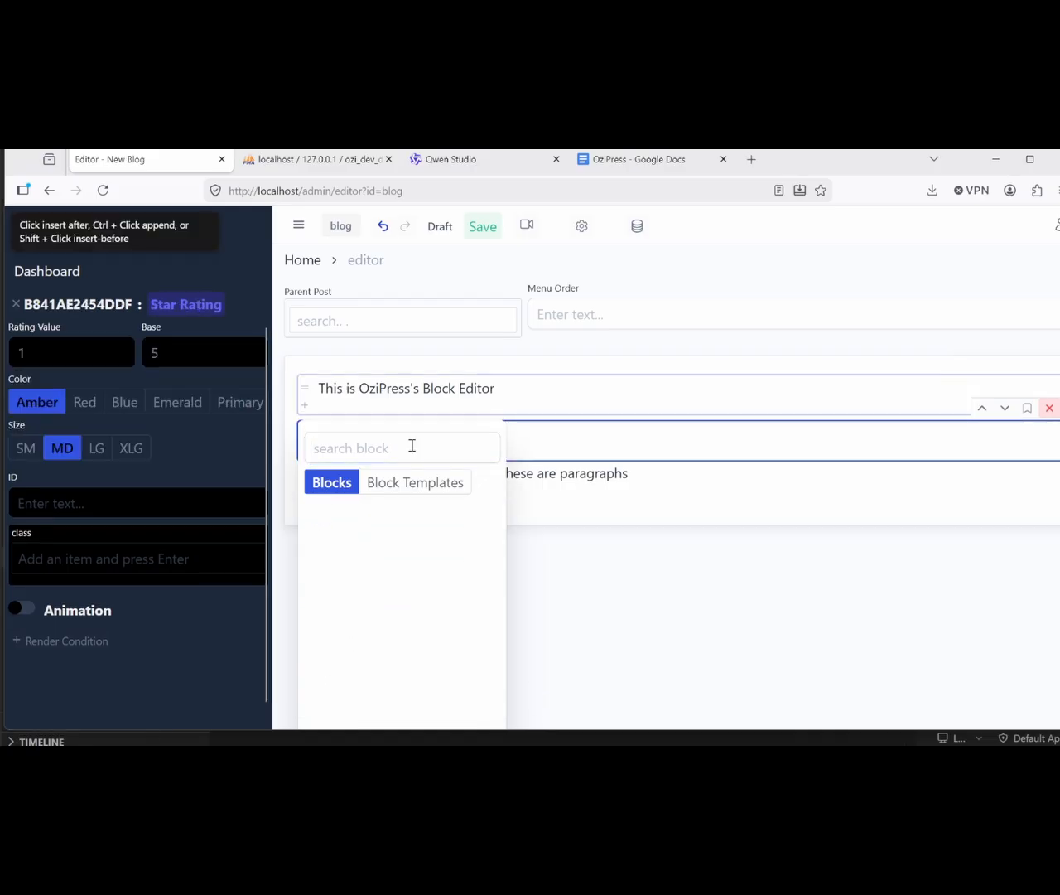
pyautogui.click(573, 473)
pyautogui.click(544, 444)
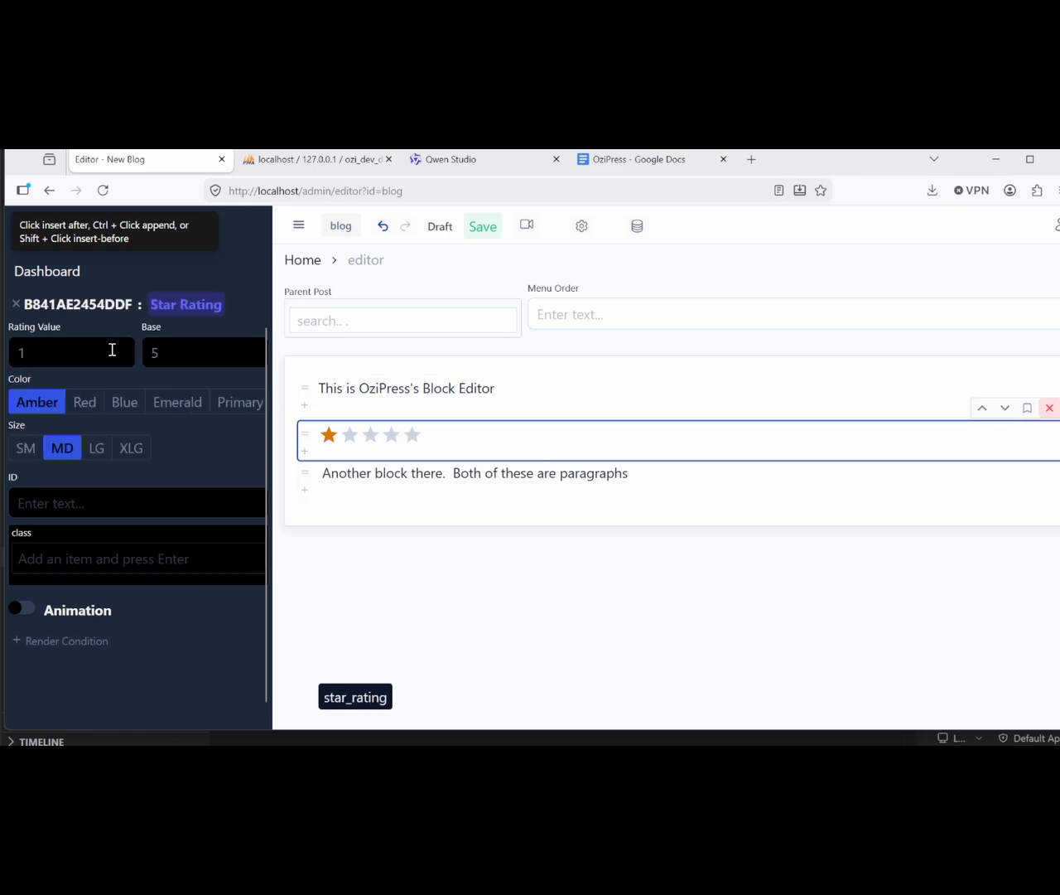
# Step: Set the rating to 3 out of 10 stars, Emerald colour, XLG size
pyautogui.write('3')
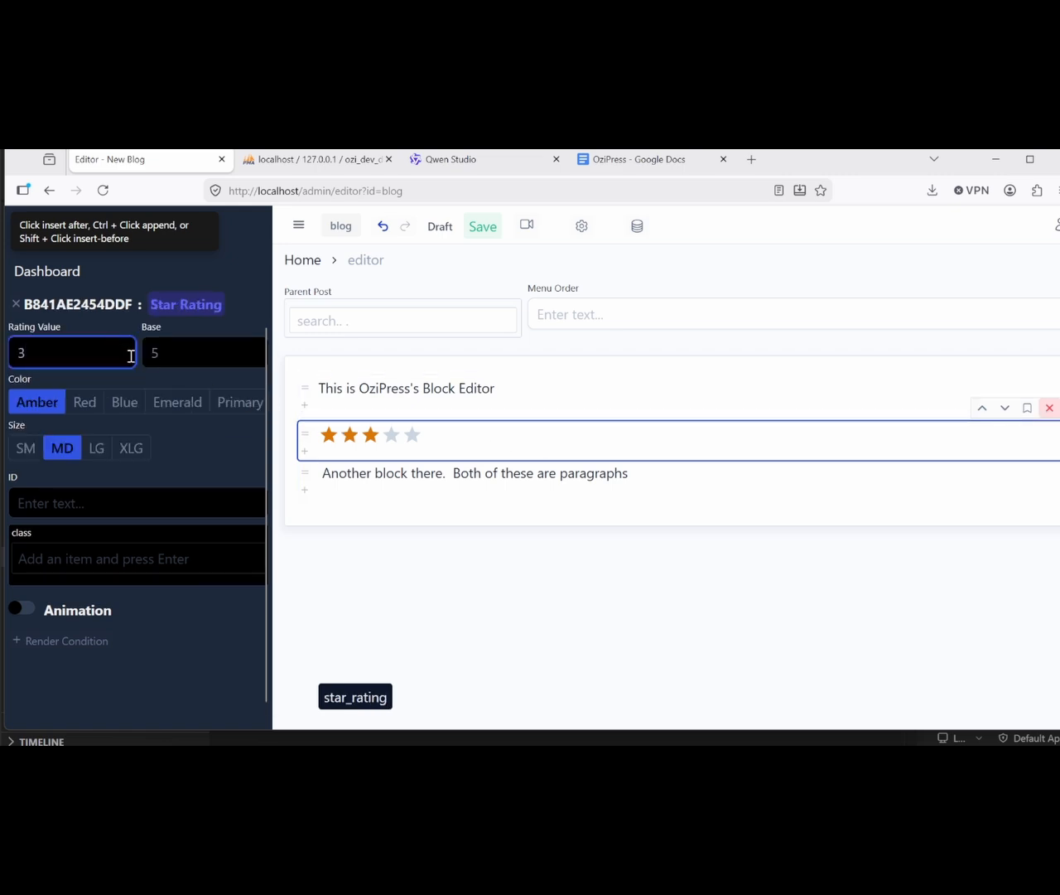
pyautogui.click(178, 355)
pyautogui.press('BackSpace')
pyautogui.write('10')
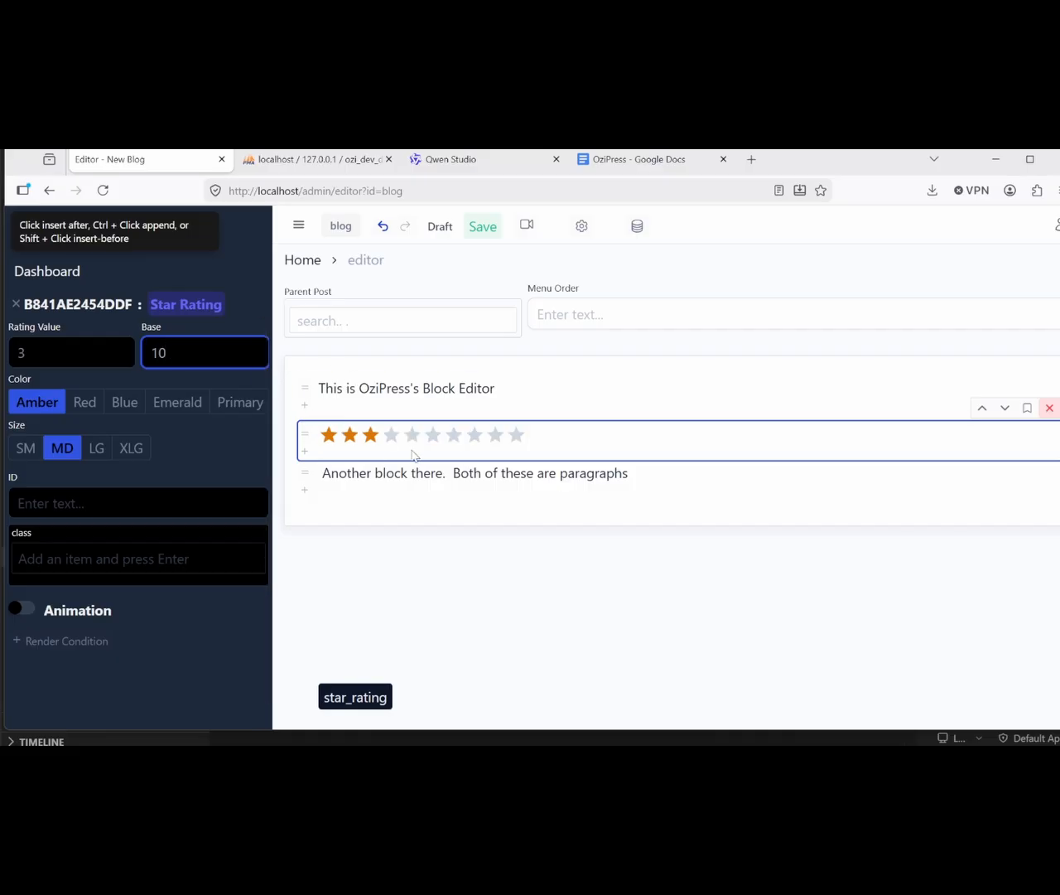
pyautogui.click(134, 405)
pyautogui.click(224, 402)
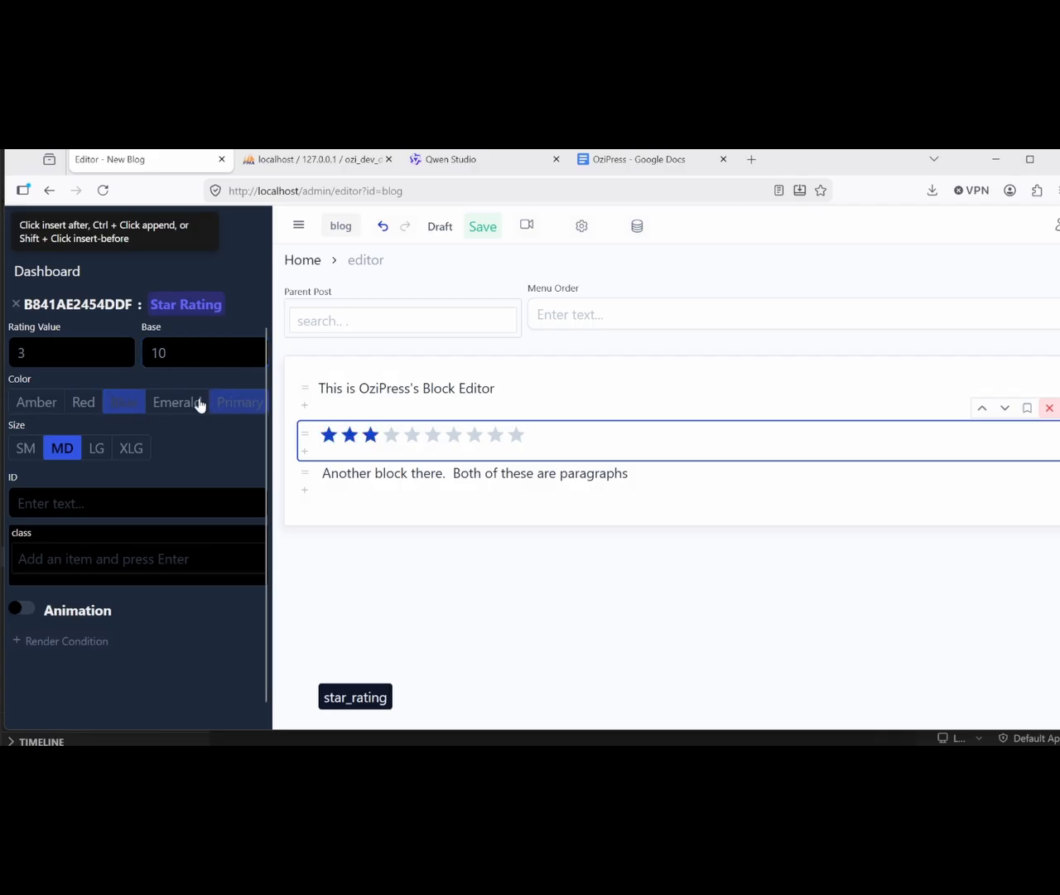
pyautogui.click(178, 405)
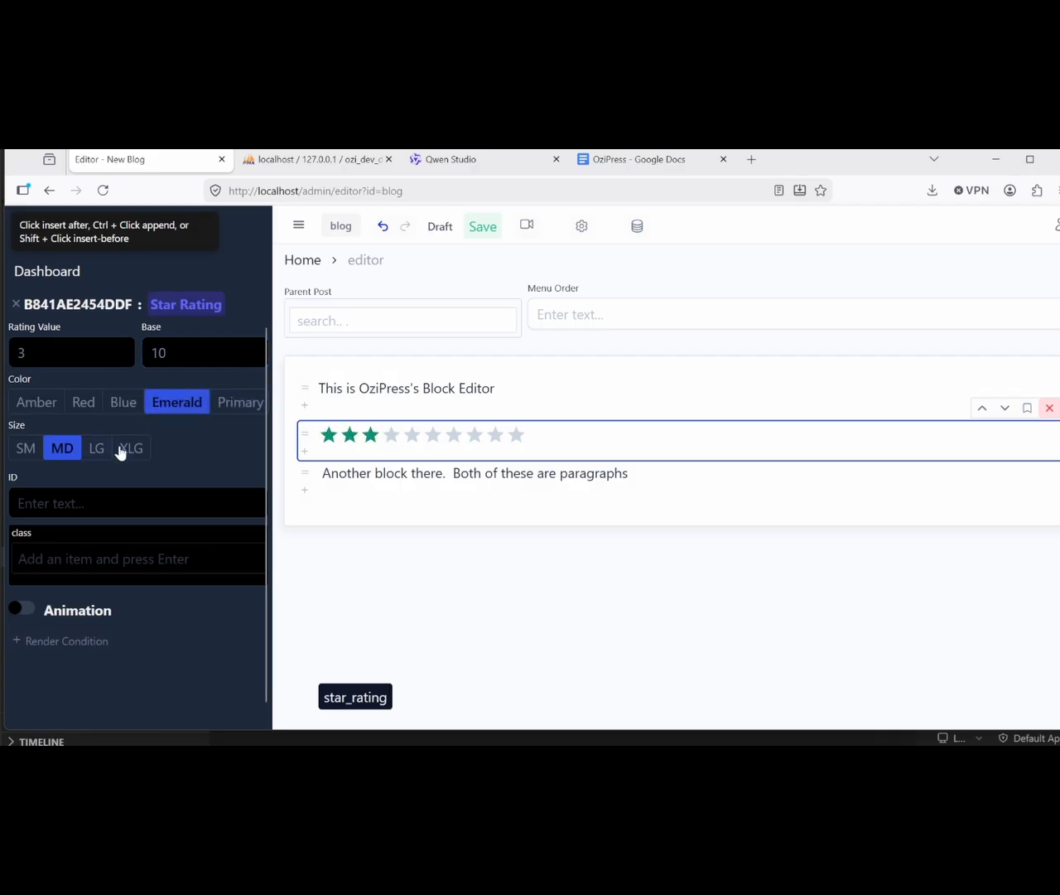
pyautogui.click(120, 449)
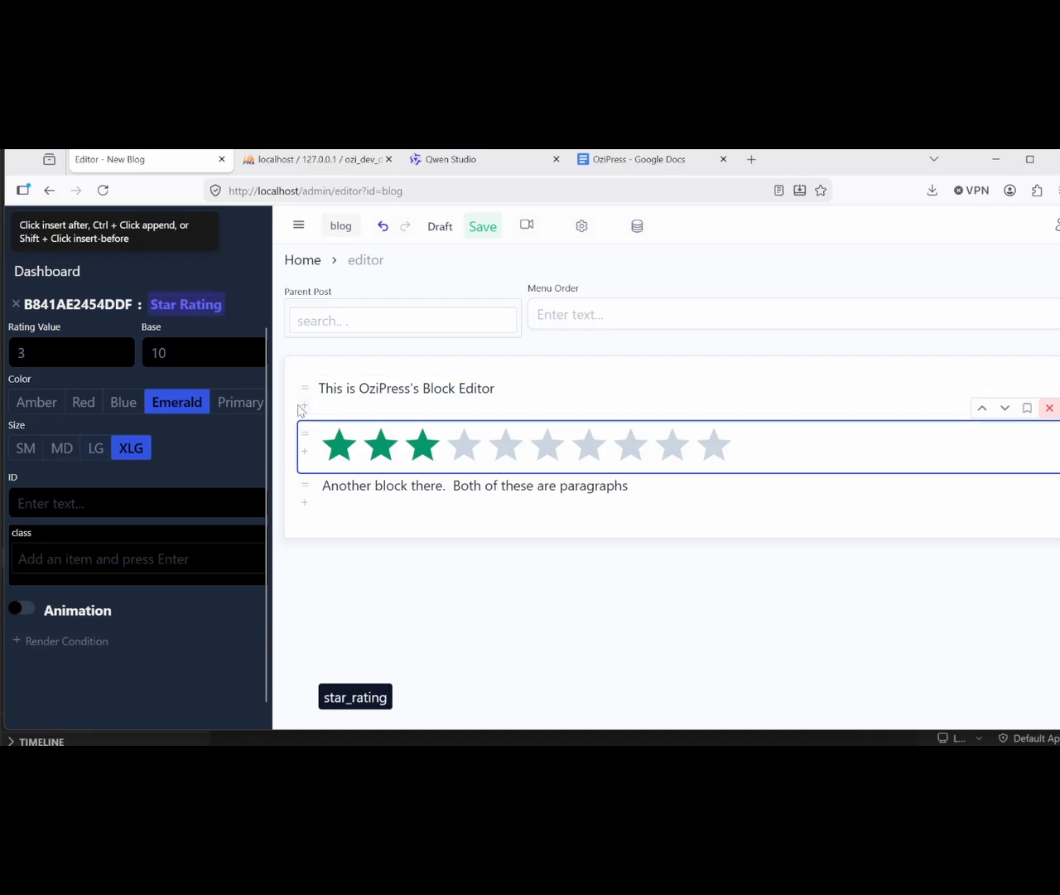
pyautogui.click(305, 405)
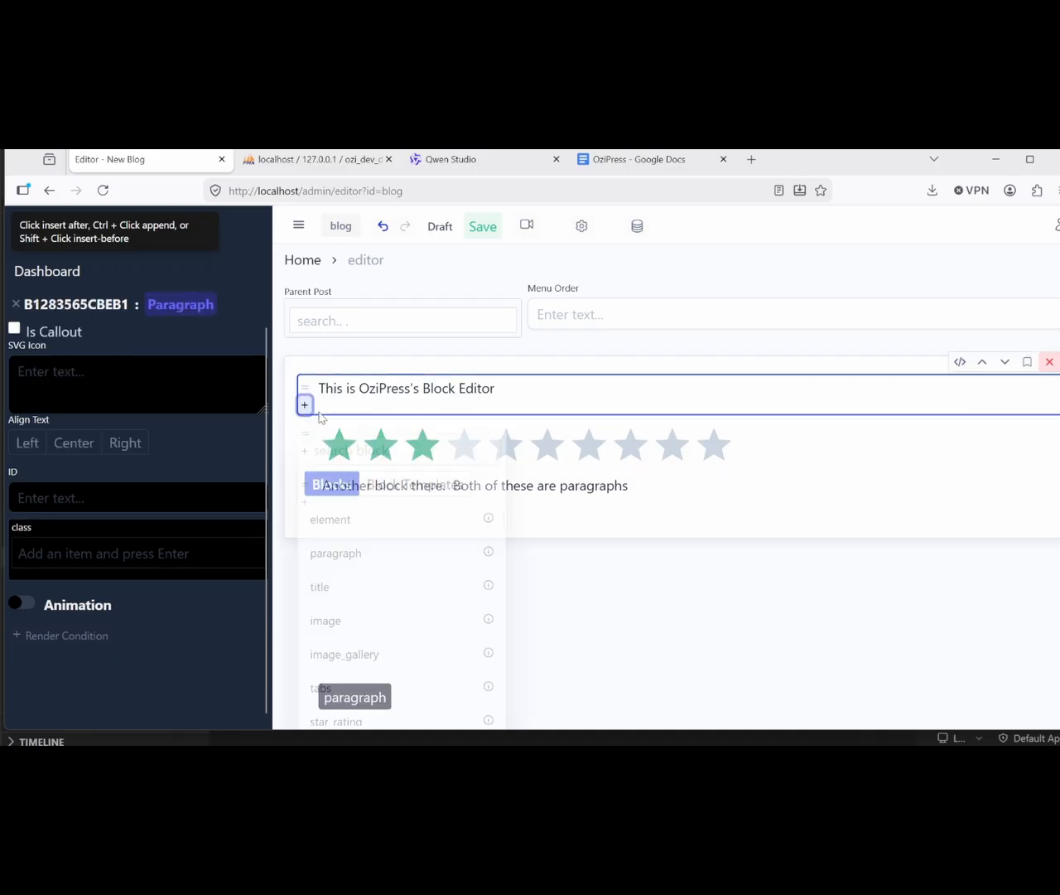
# Step: Insert a counter block with starting value 100 and ending value 950
pyautogui.scroll(-2, 400, 558)
pyautogui.scroll(-4, 401, 558)
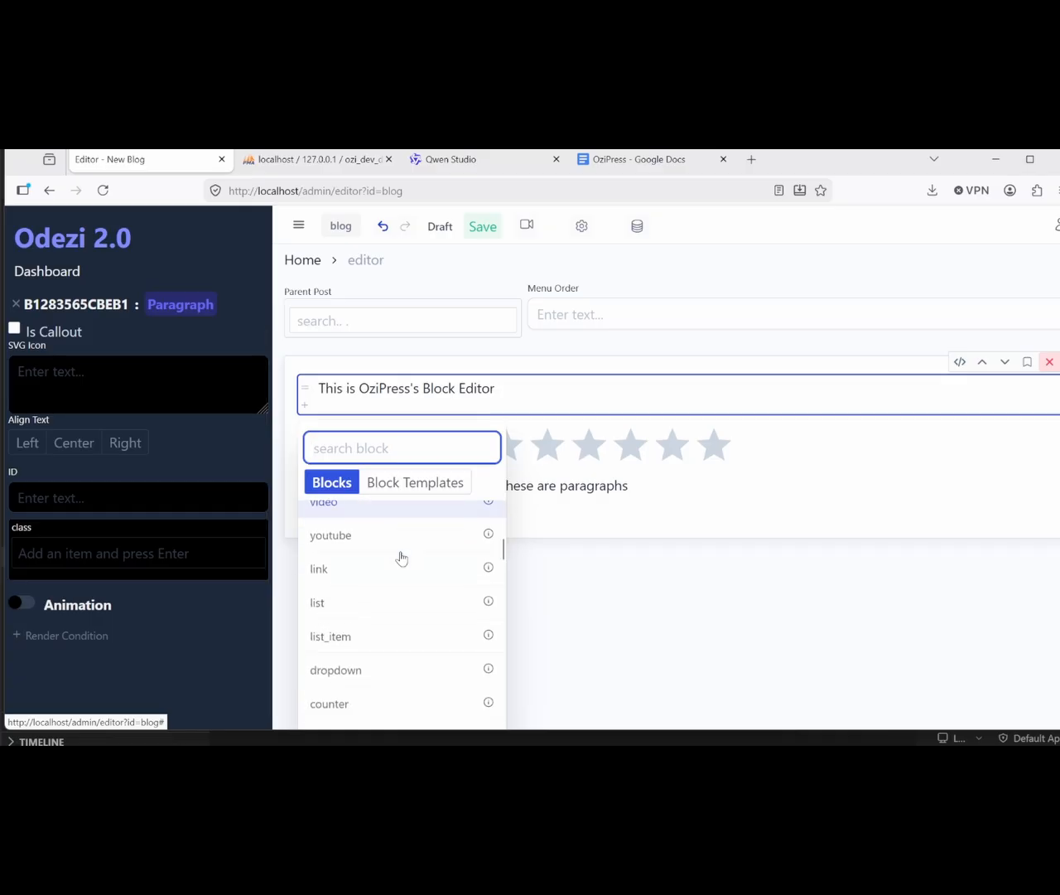
pyautogui.scroll(-3, 401, 559)
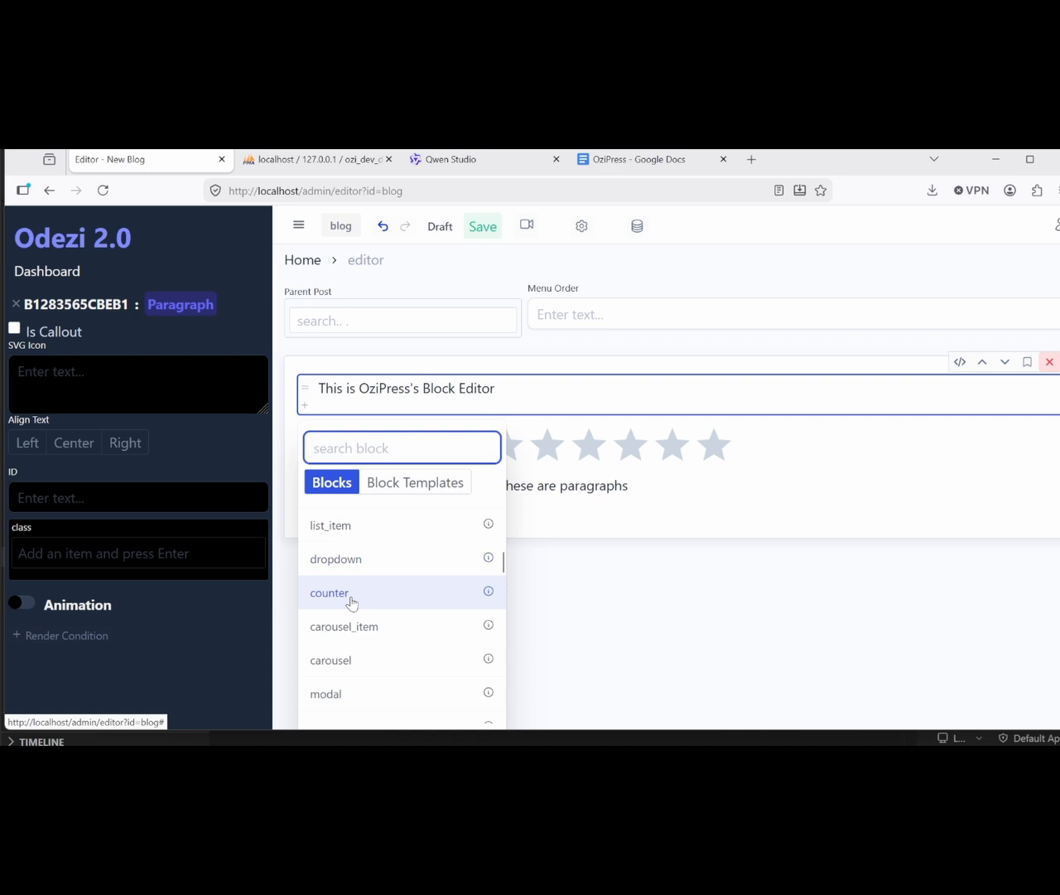
pyautogui.click(350, 596)
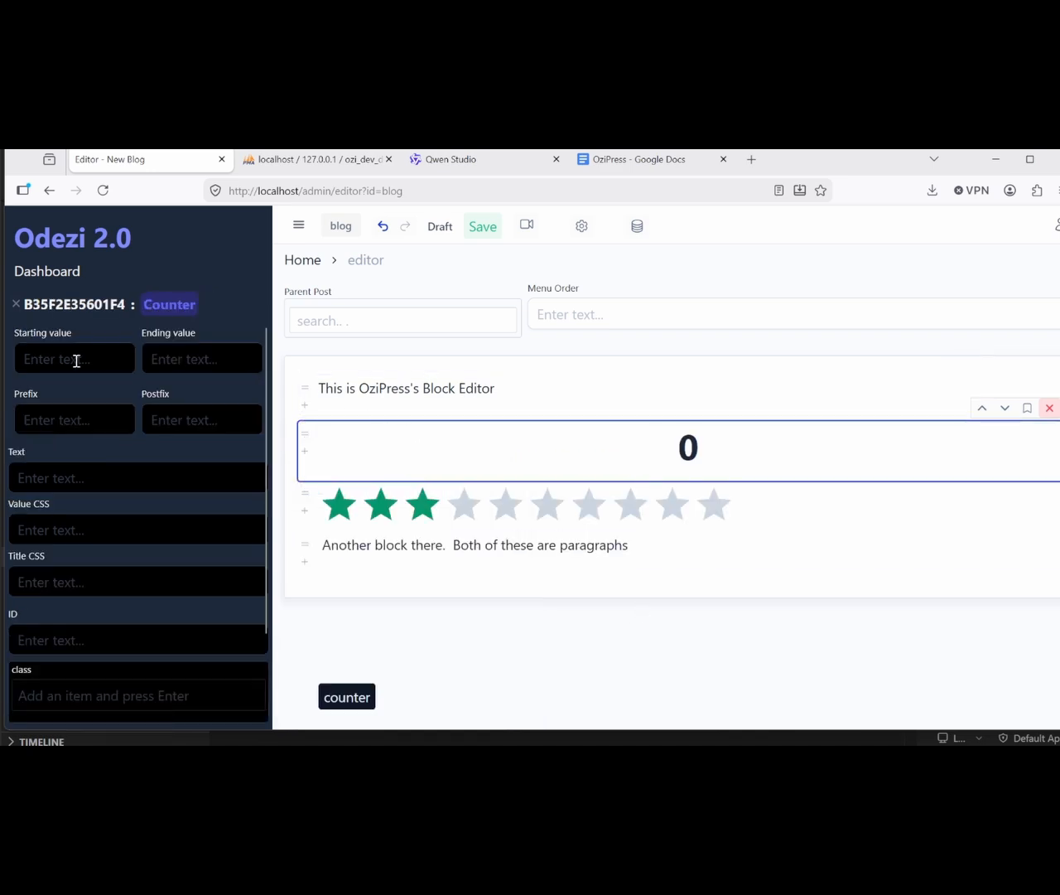
pyautogui.write('00')
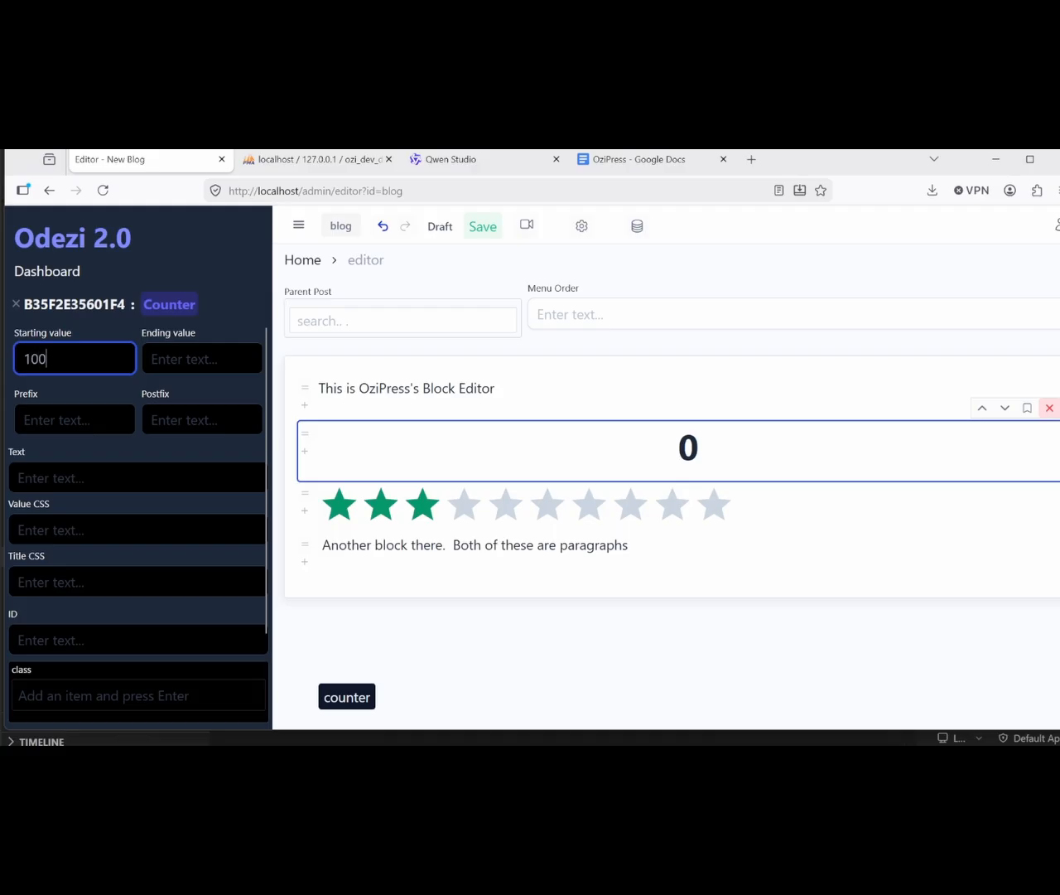
pyautogui.press('Tab')
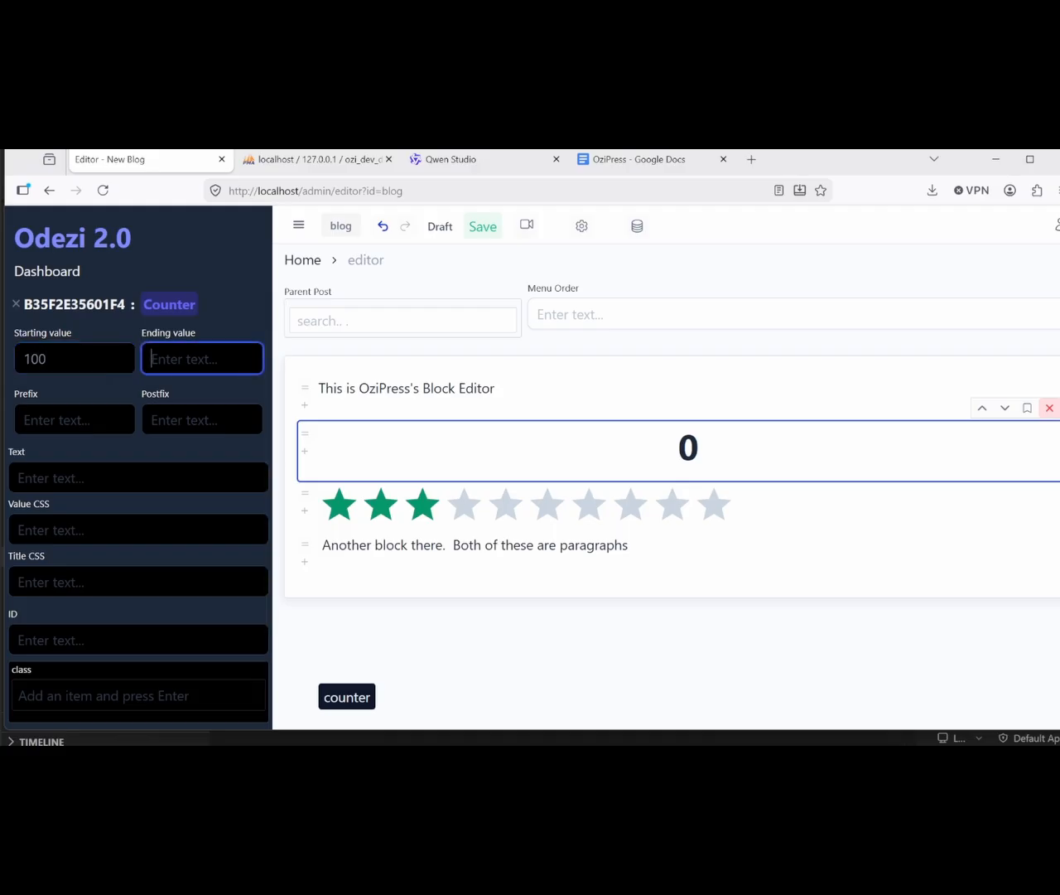
pyautogui.write('950')
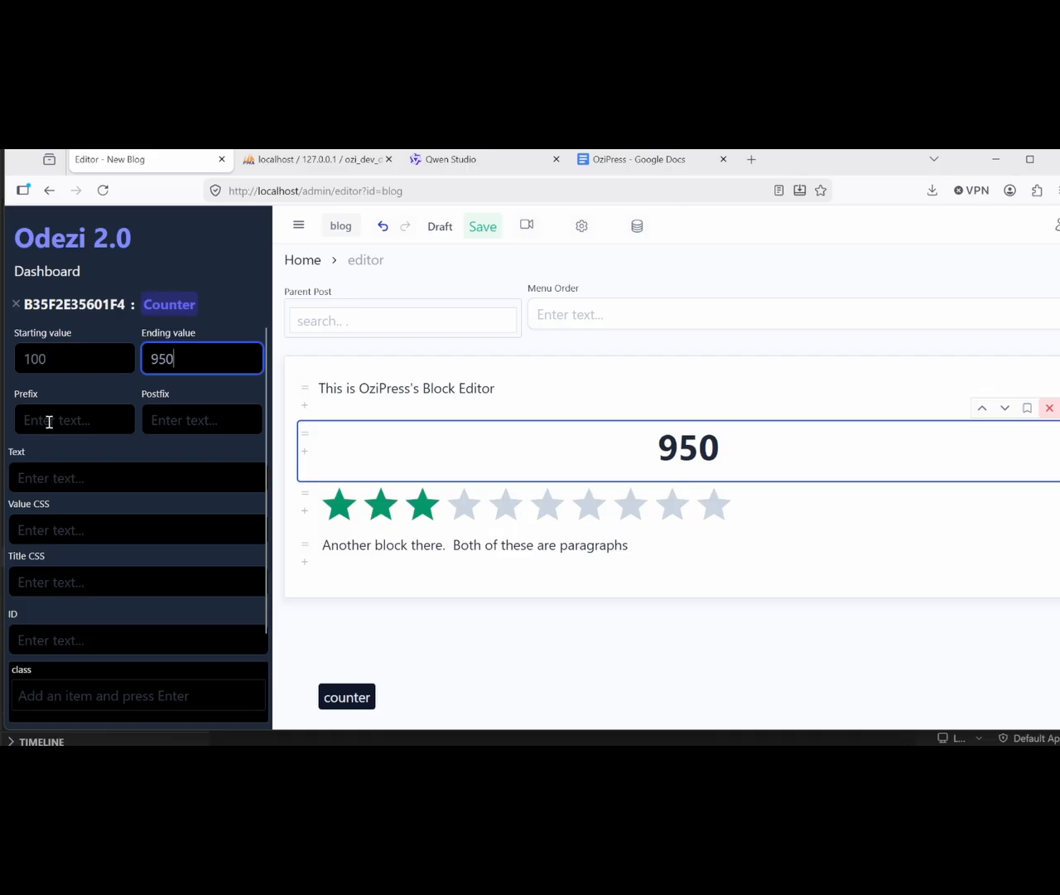
# Step: Give the counter prefix '#', postfix 'items' and caption text 'Hello World'
pyautogui.click(25, 421)
pyautogui.write('#')
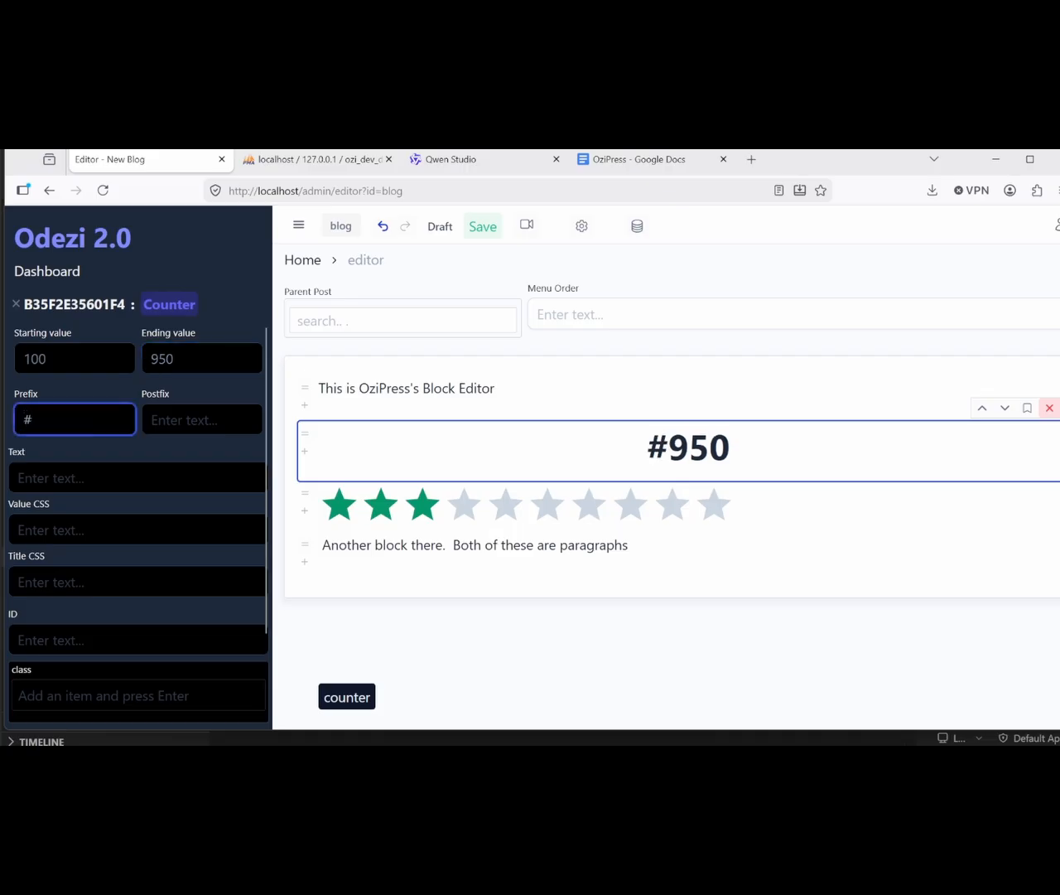
pyautogui.click(152, 419)
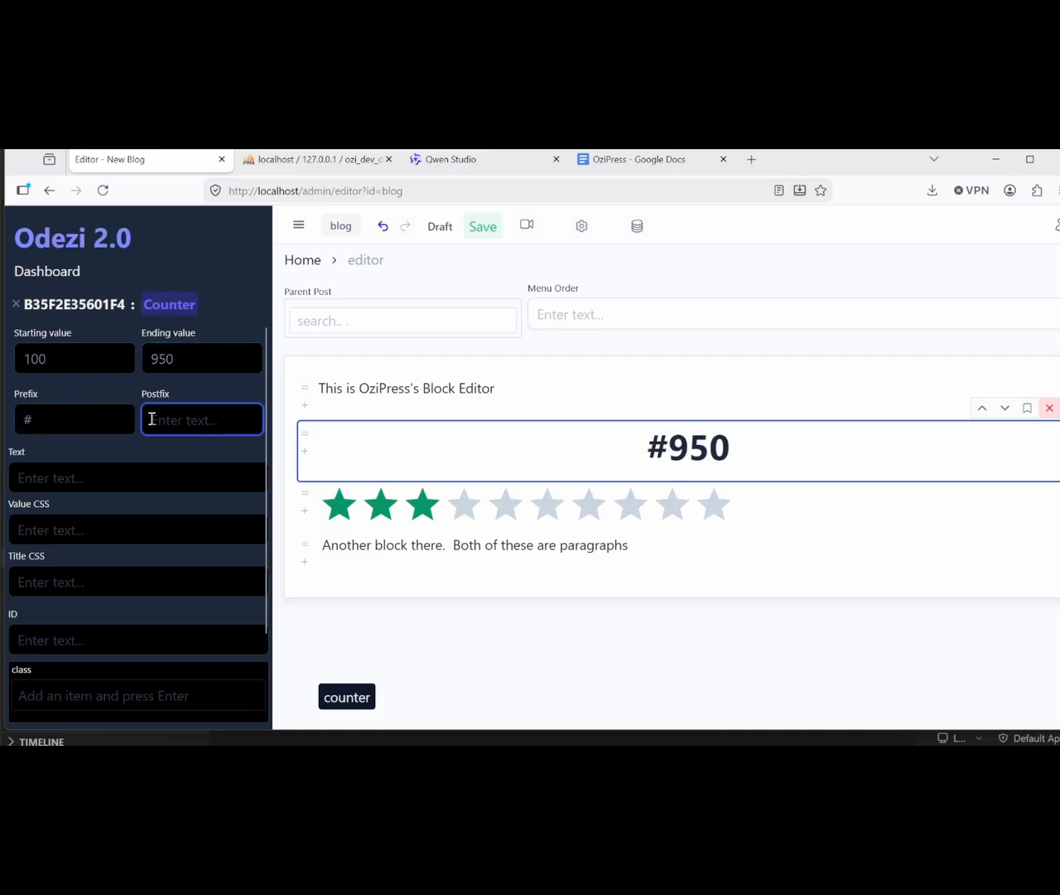
pyautogui.write('u')
pyautogui.press('BackSpace')
pyautogui.write('items')
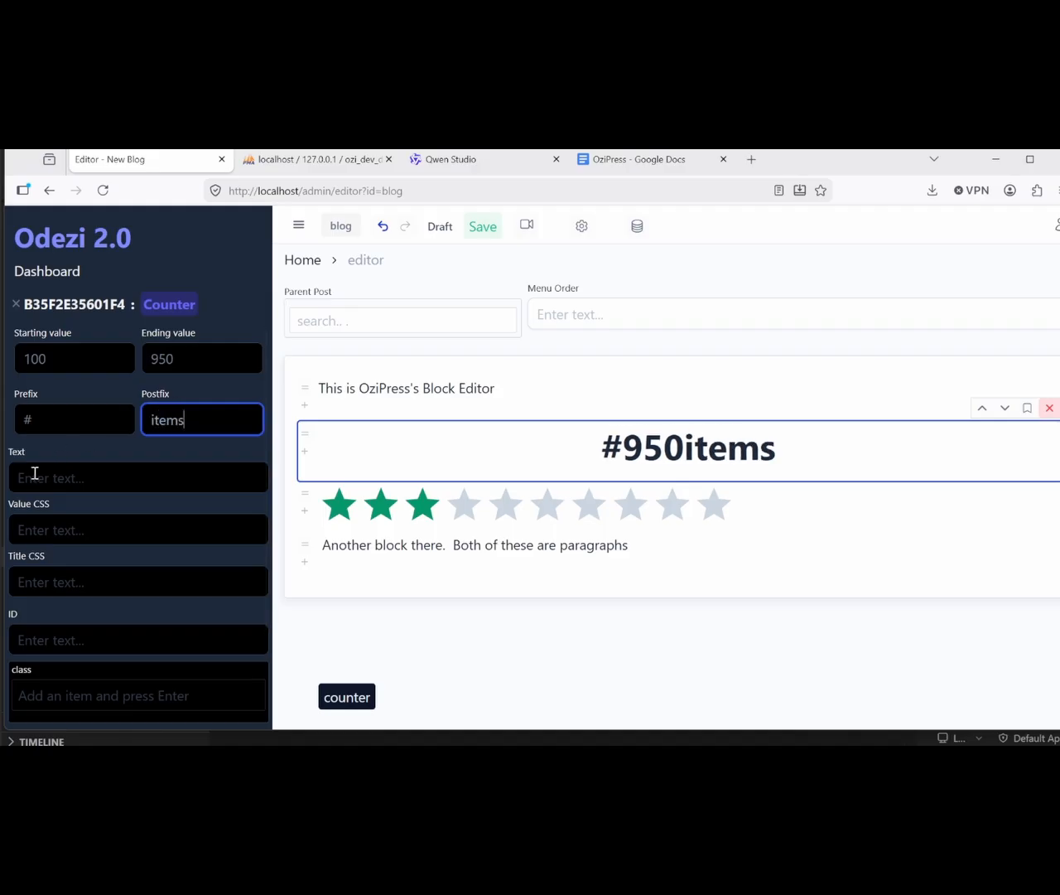
pyautogui.click(33, 475)
pyautogui.write('Hello World')
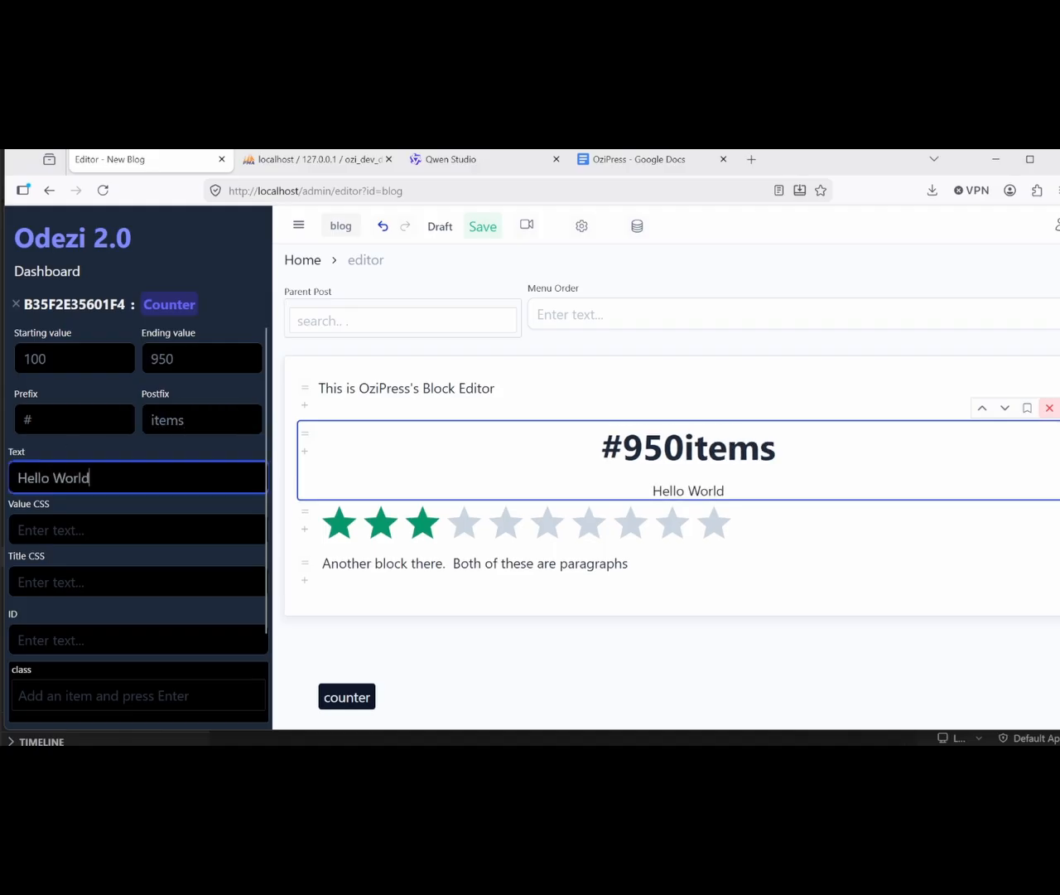
# Step: Style the counter value with CSS class color-red-500
pyautogui.click(50, 534)
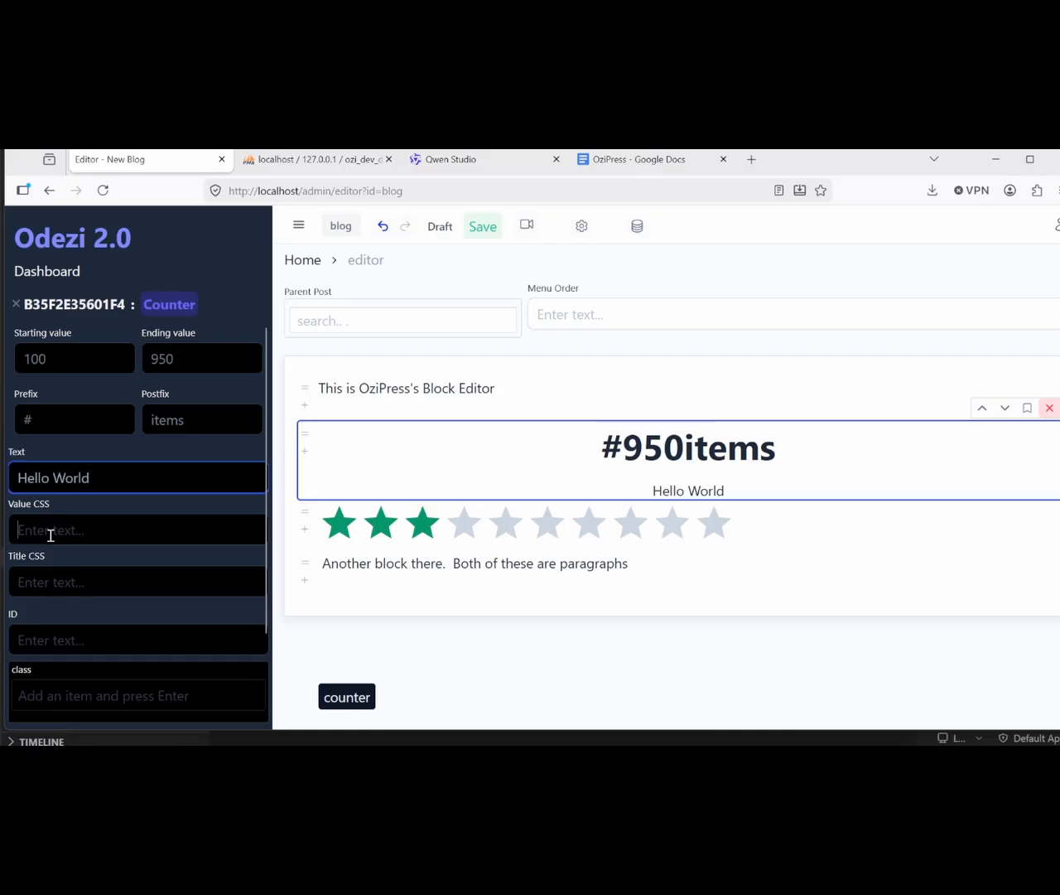
pyautogui.scroll(-1, 50, 536)
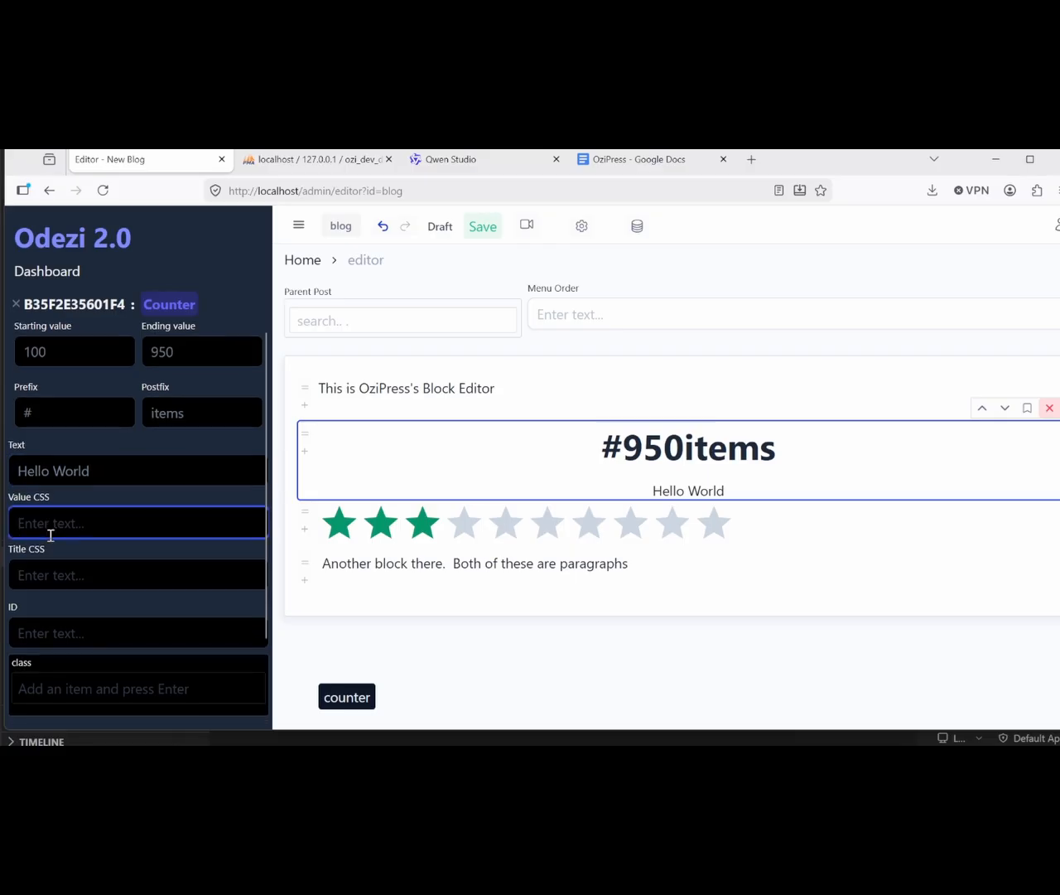
pyautogui.click(63, 574)
pyautogui.write('Another ')
pyautogui.write('1')
pyautogui.press('BackSpace')
pyautogui.press('BackSpace')
pyautogui.press('BackSpace')
pyautogui.press('BackSpace')
pyautogui.press('BackSpace')
pyautogui.press('BackSpace')
pyautogui.press('BackSpace')
pyautogui.press('BackSpace')
pyautogui.press('BackSpace')
pyautogui.click(90, 504)
pyautogui.write('color-red-500')
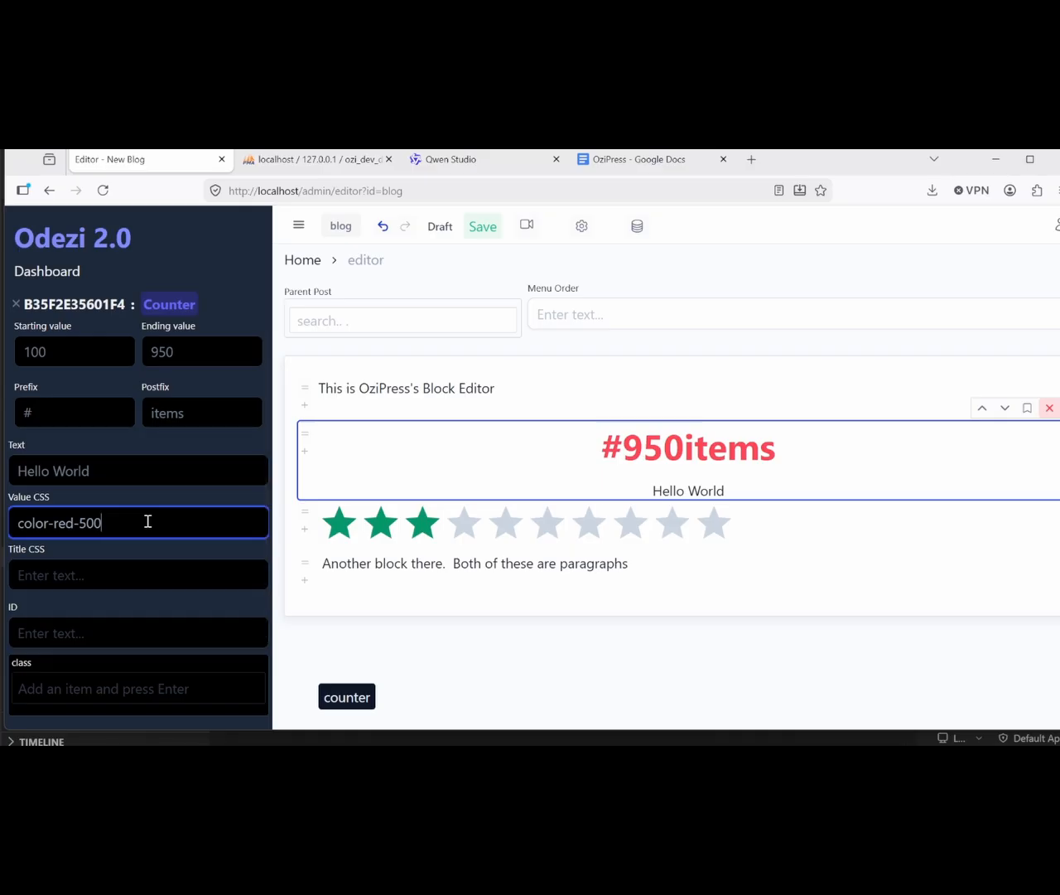
pyautogui.scroll(-1, 133, 572)
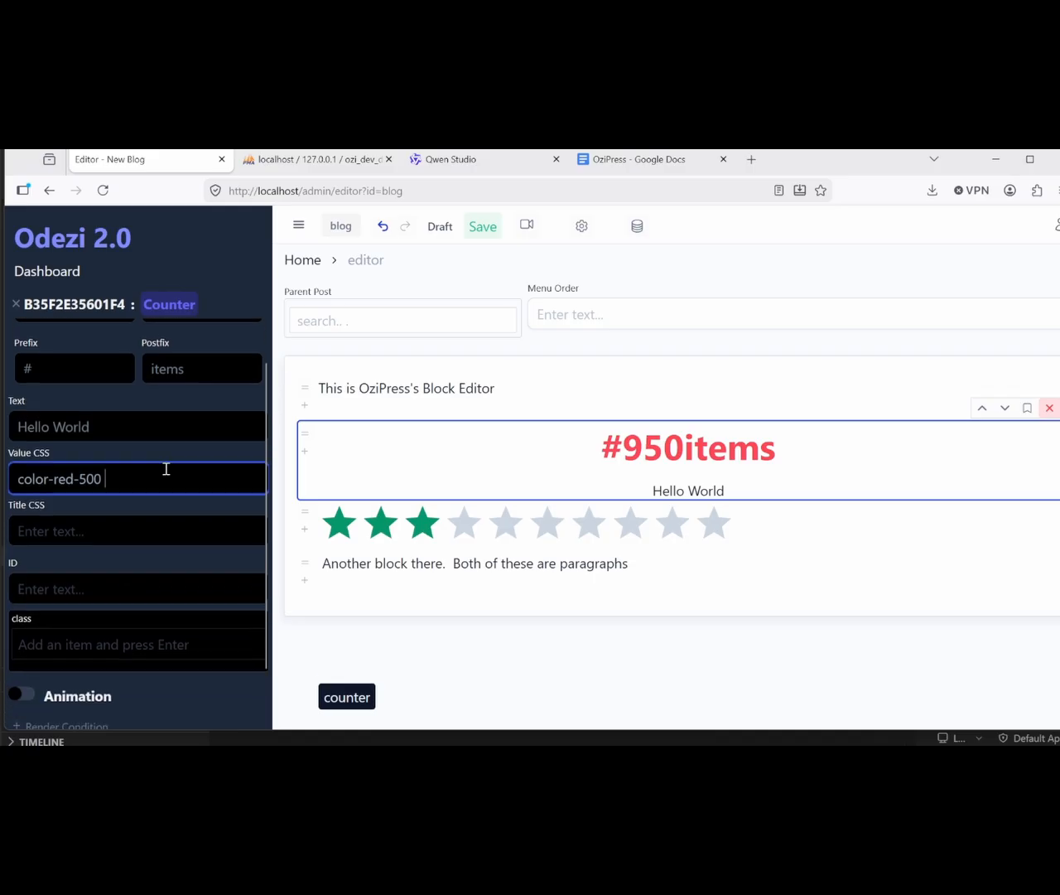
pyautogui.scroll(-1, 147, 598)
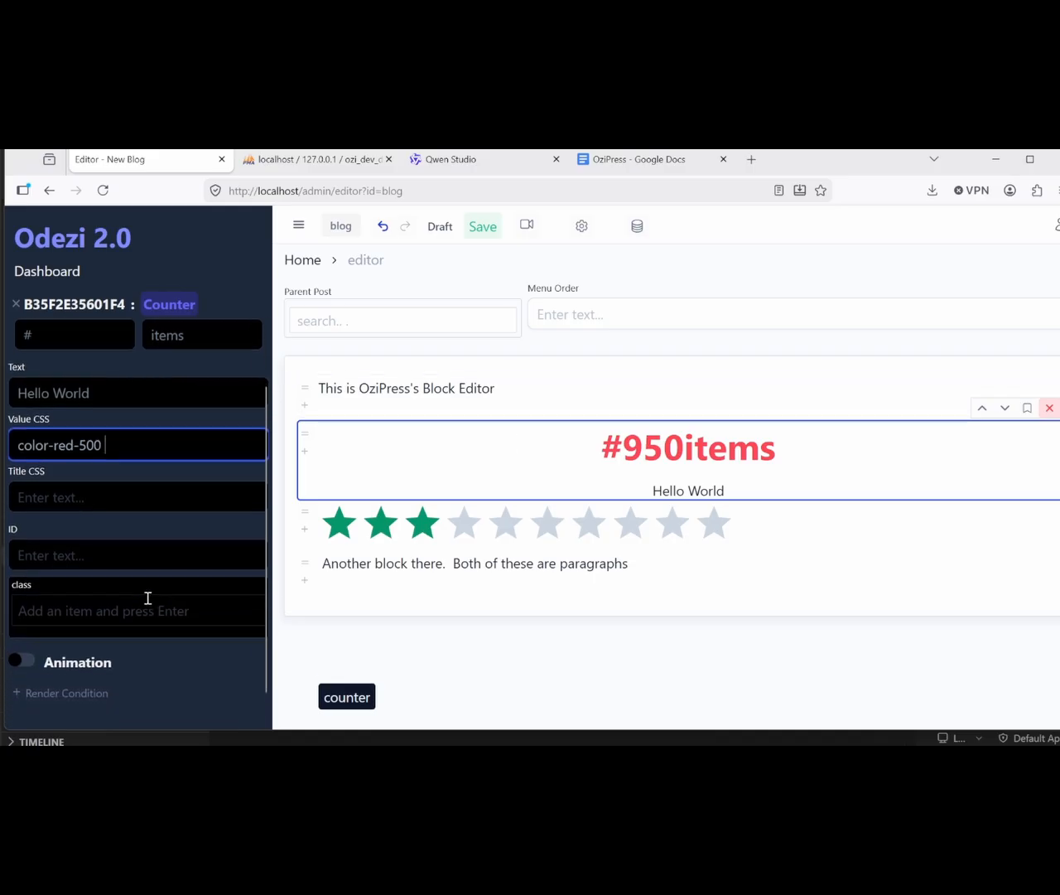
pyautogui.scroll(-1, 121, 602)
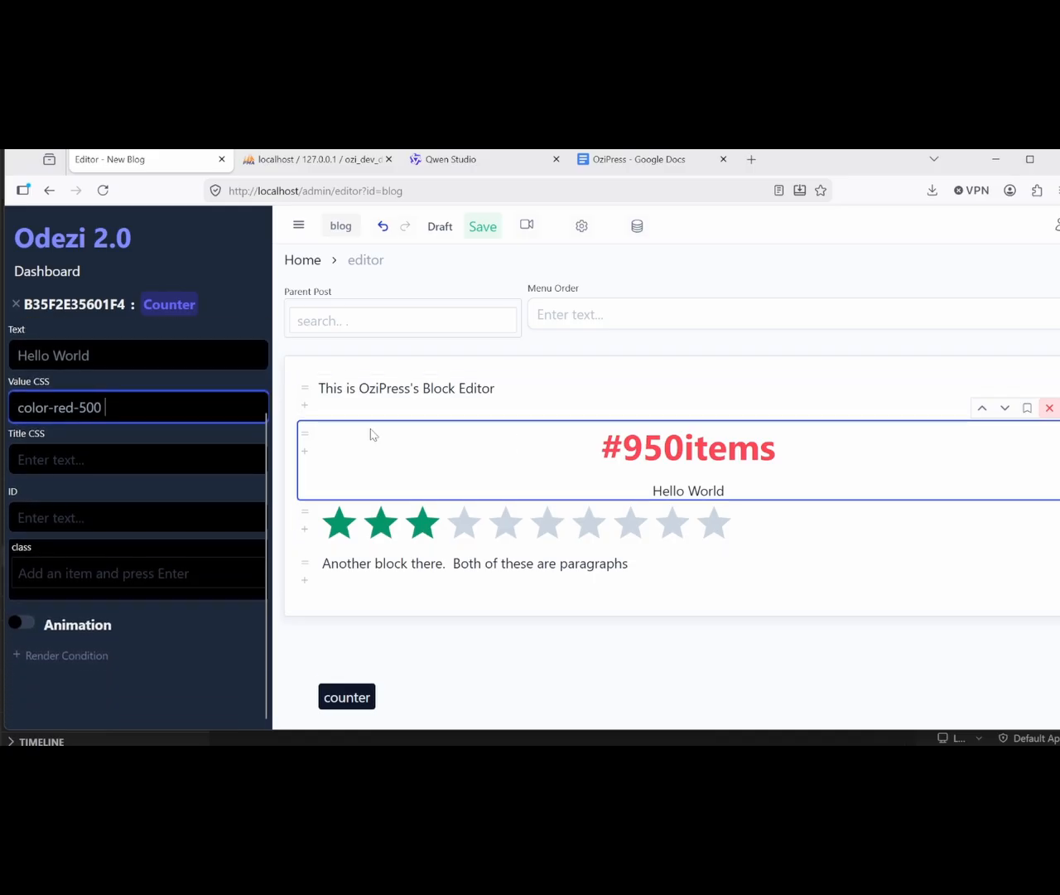
pyautogui.click(433, 380)
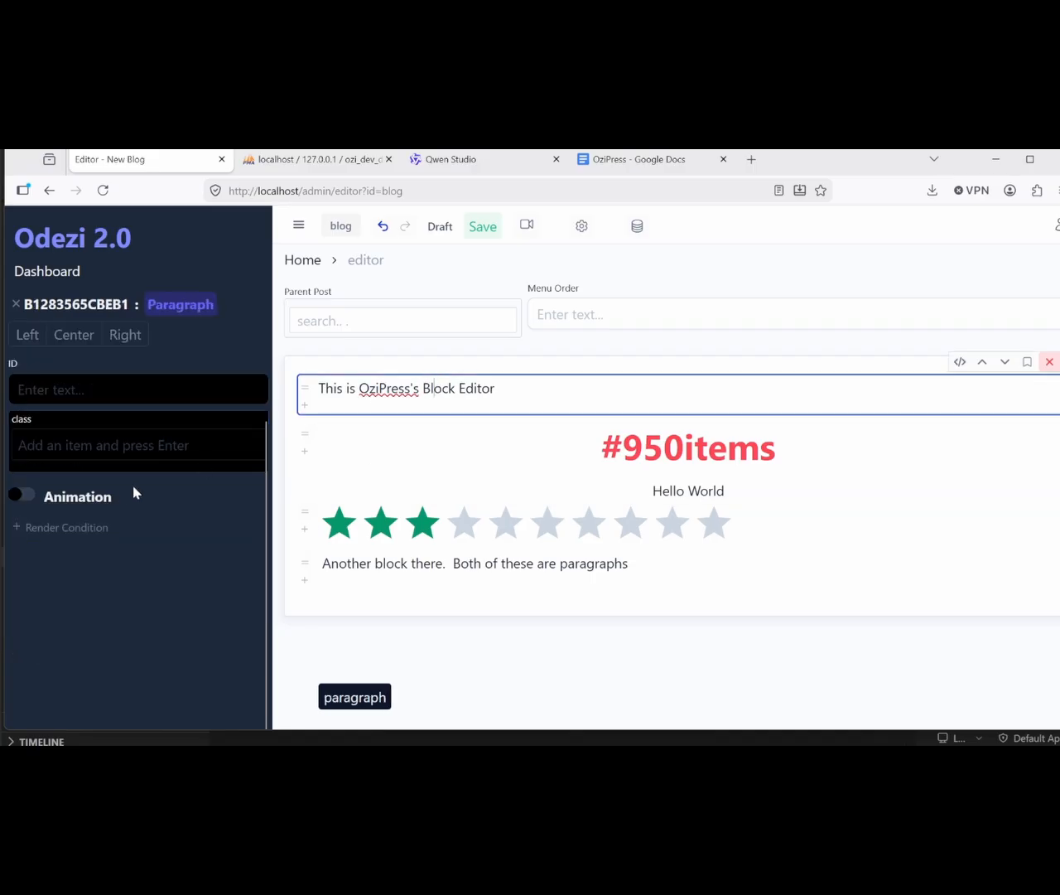
# Step: Enable a bounce animation on the first paragraph, triggered on viewport
pyautogui.click(23, 497)
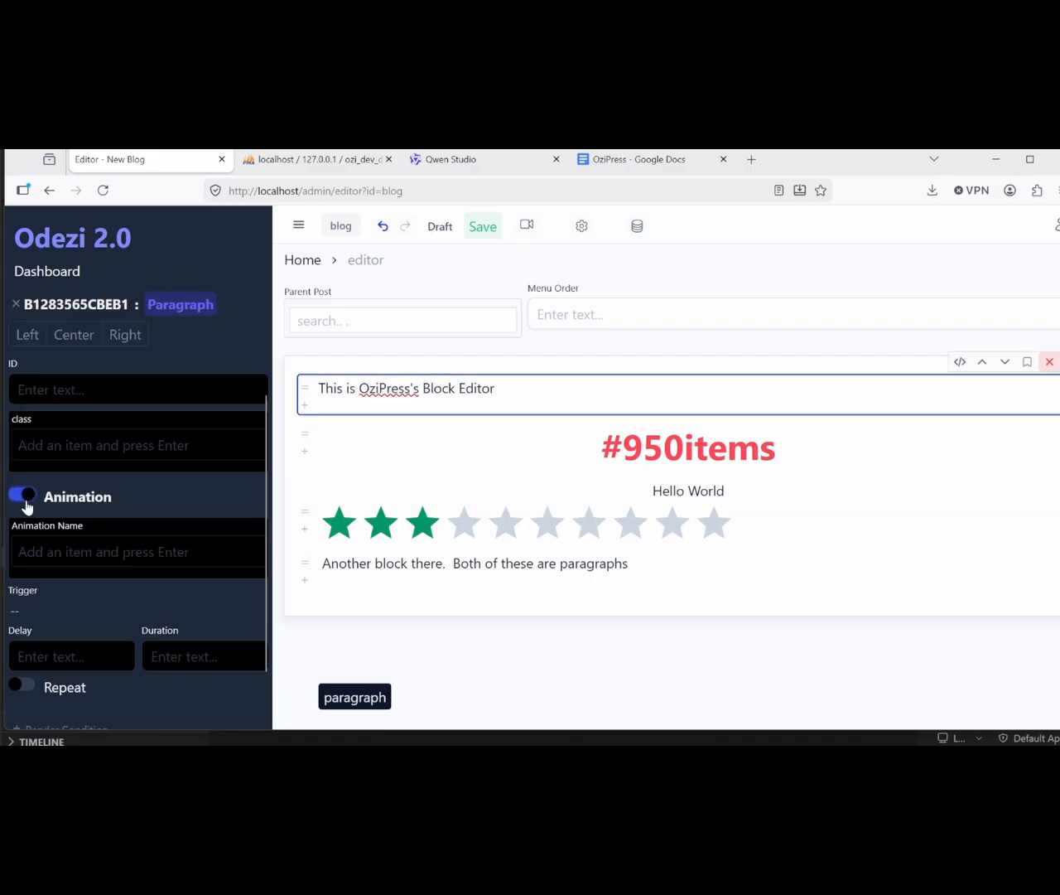
pyautogui.click(46, 549)
pyautogui.write('bou')
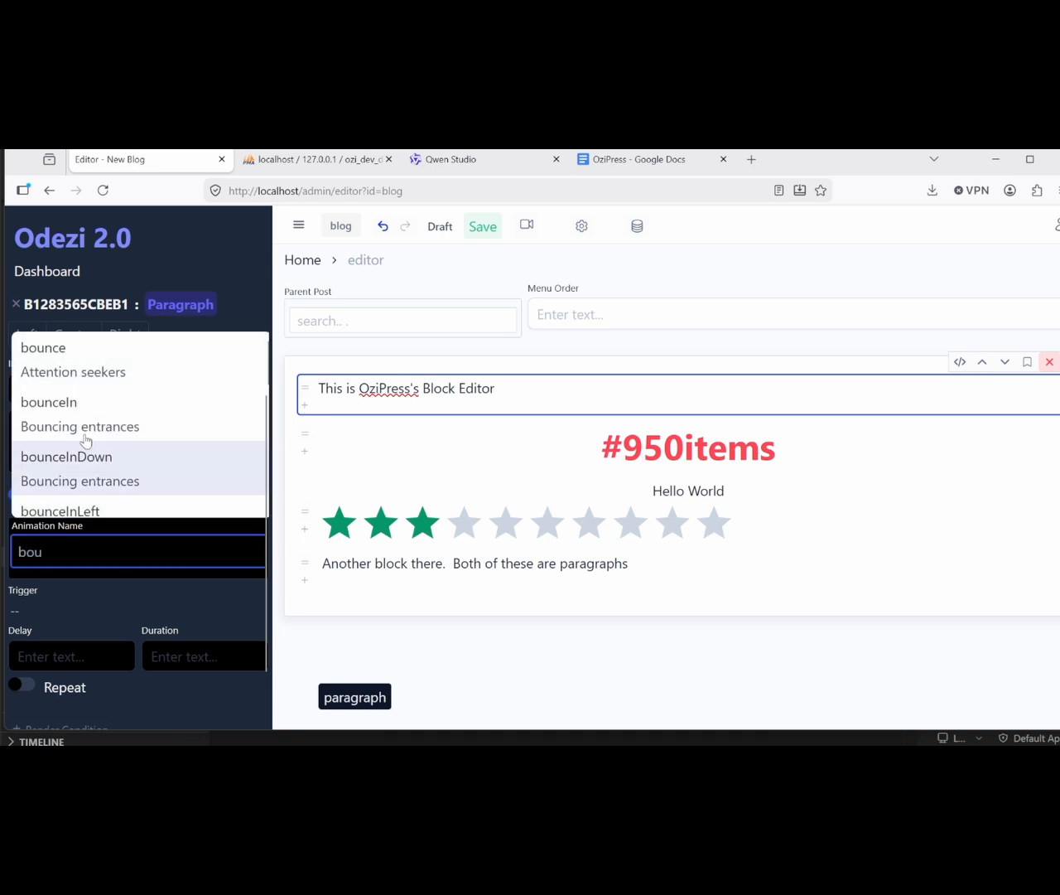
pyautogui.click(68, 355)
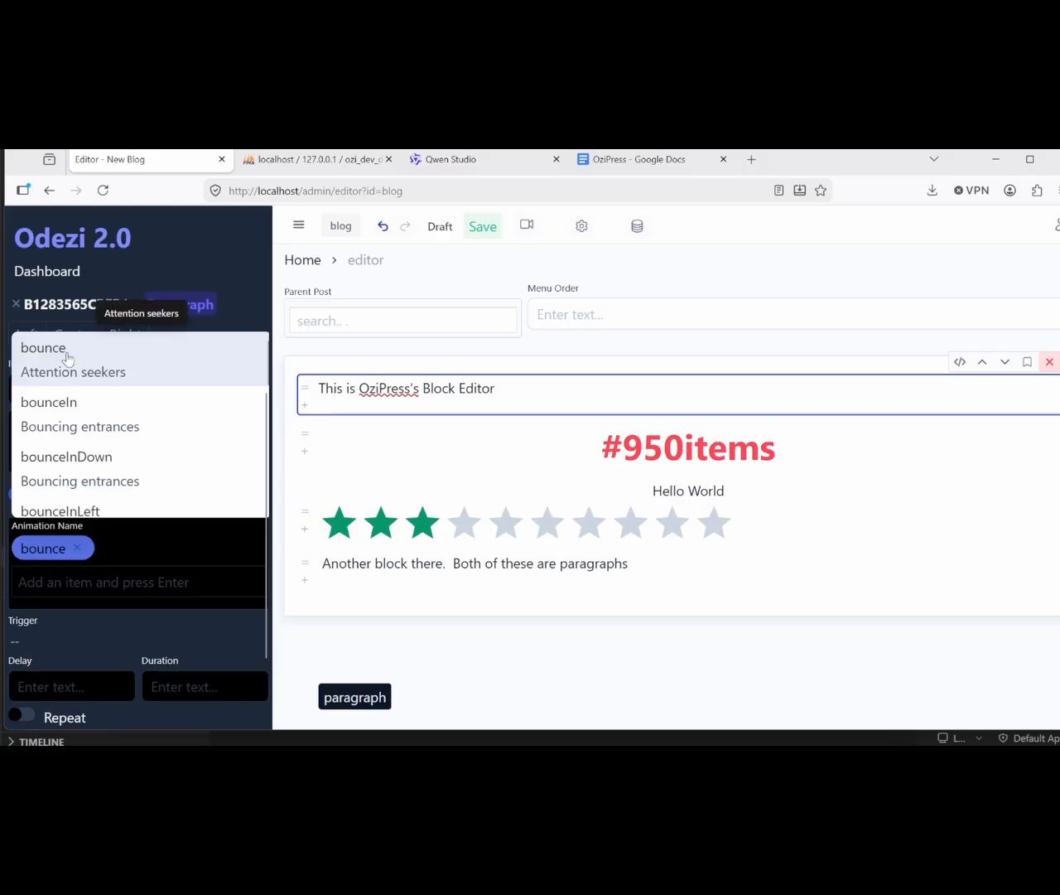
pyautogui.scroll(-1, 100, 614)
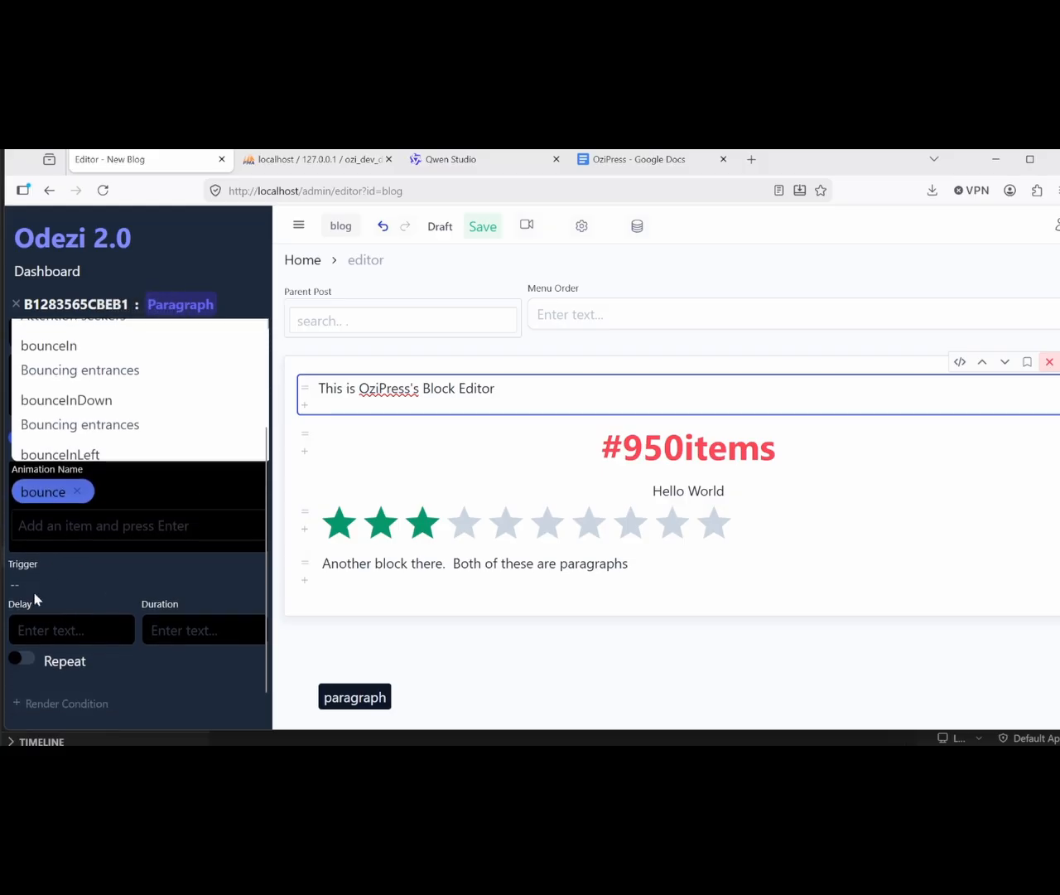
pyautogui.click(17, 586)
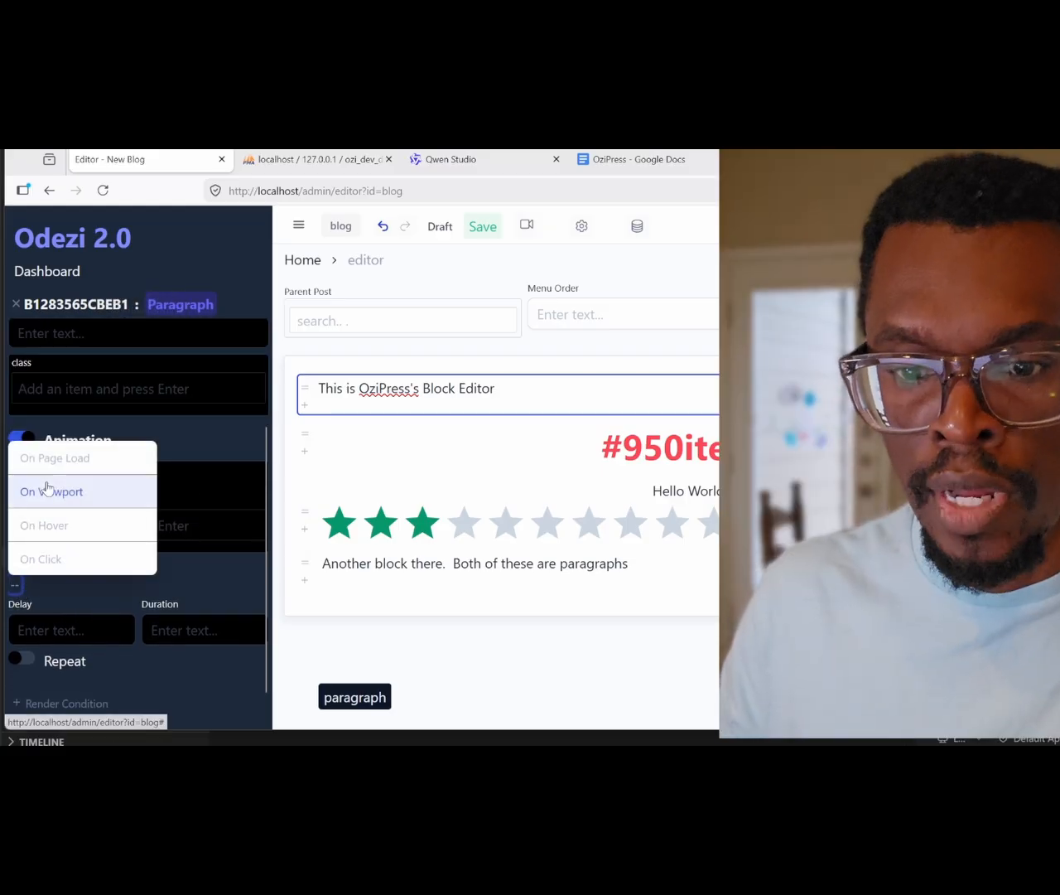
pyautogui.click(47, 489)
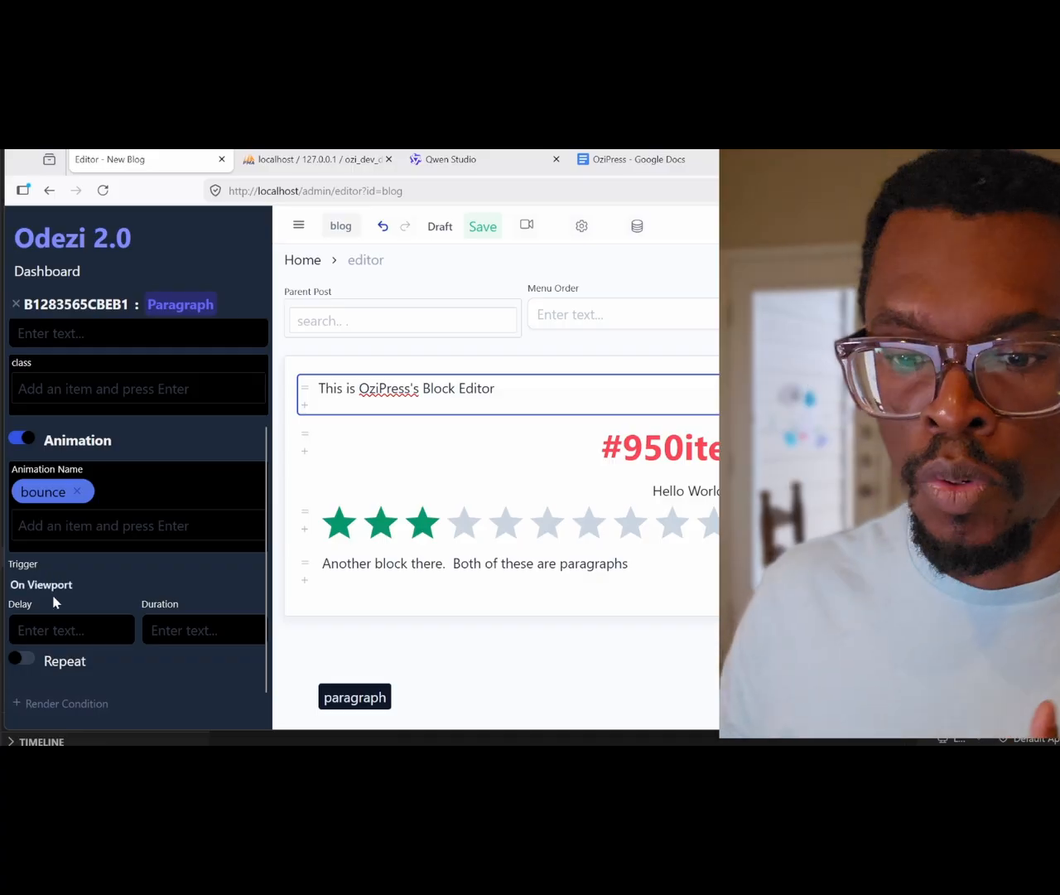
# Step: Leave the animation delay and duration empty and bring up the post status list
pyautogui.click(77, 620)
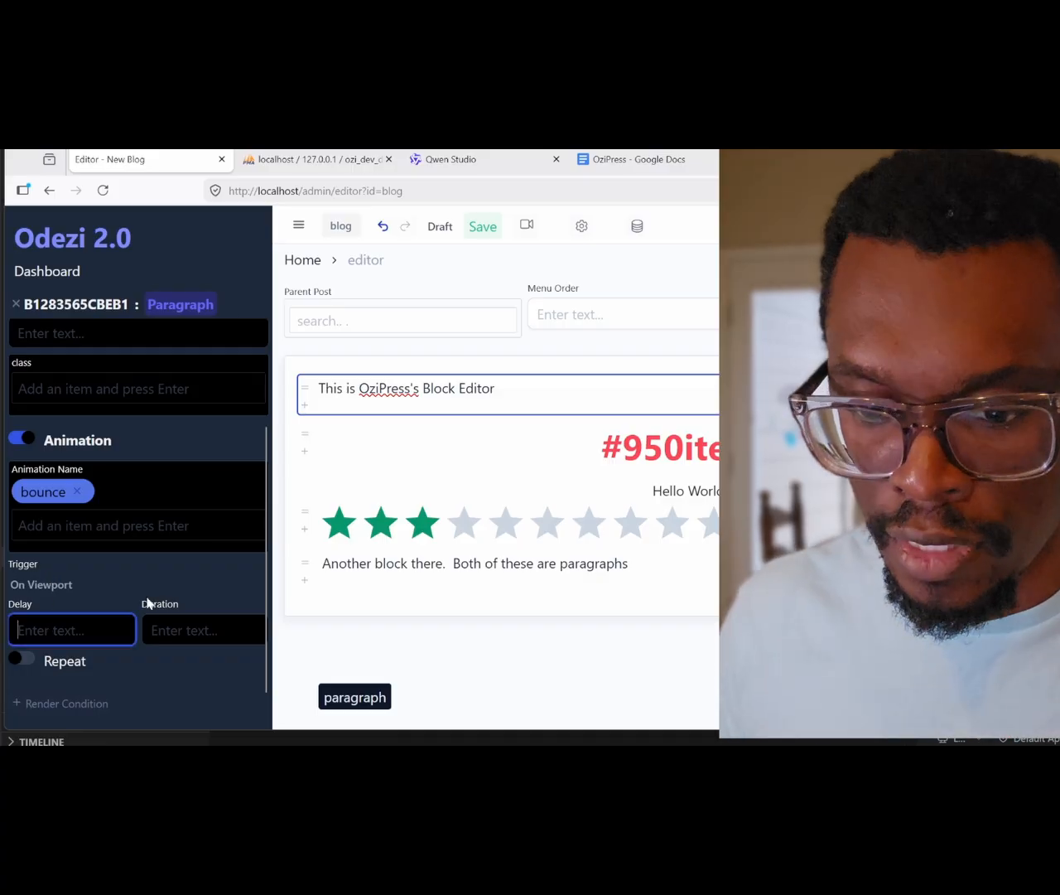
pyautogui.scroll(-1, 105, 628)
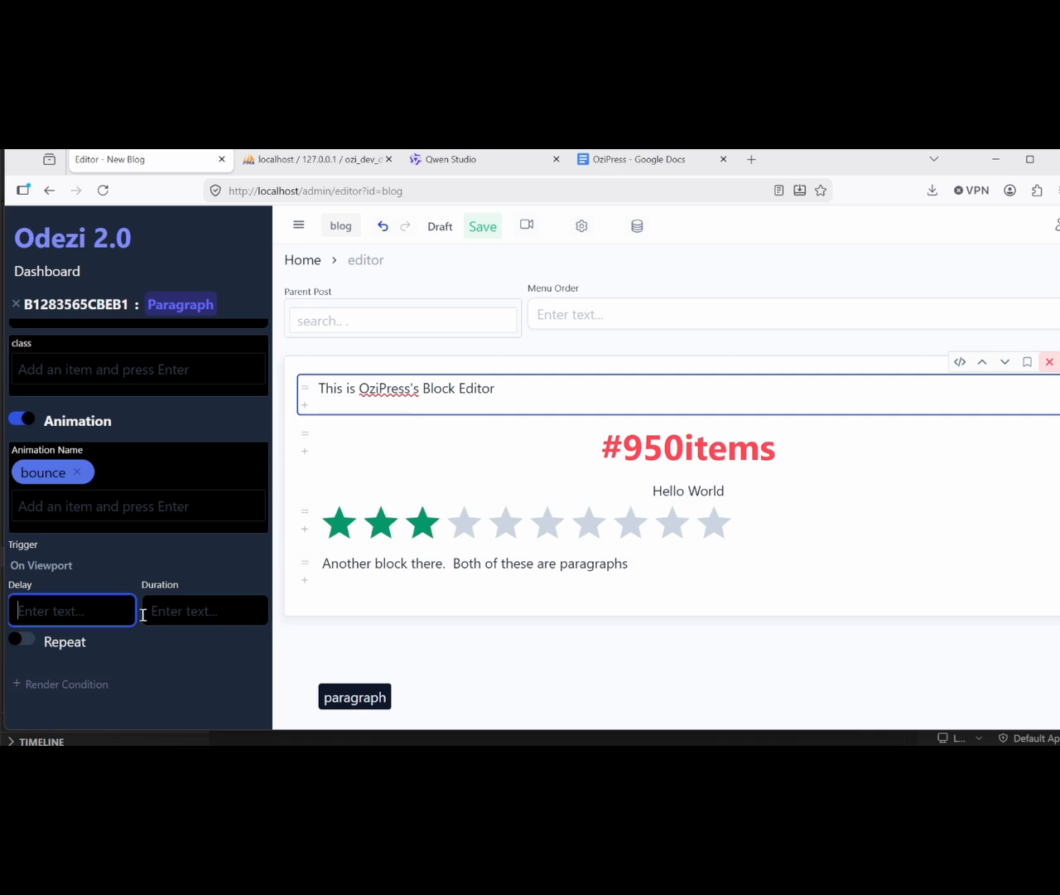
pyautogui.click(186, 613)
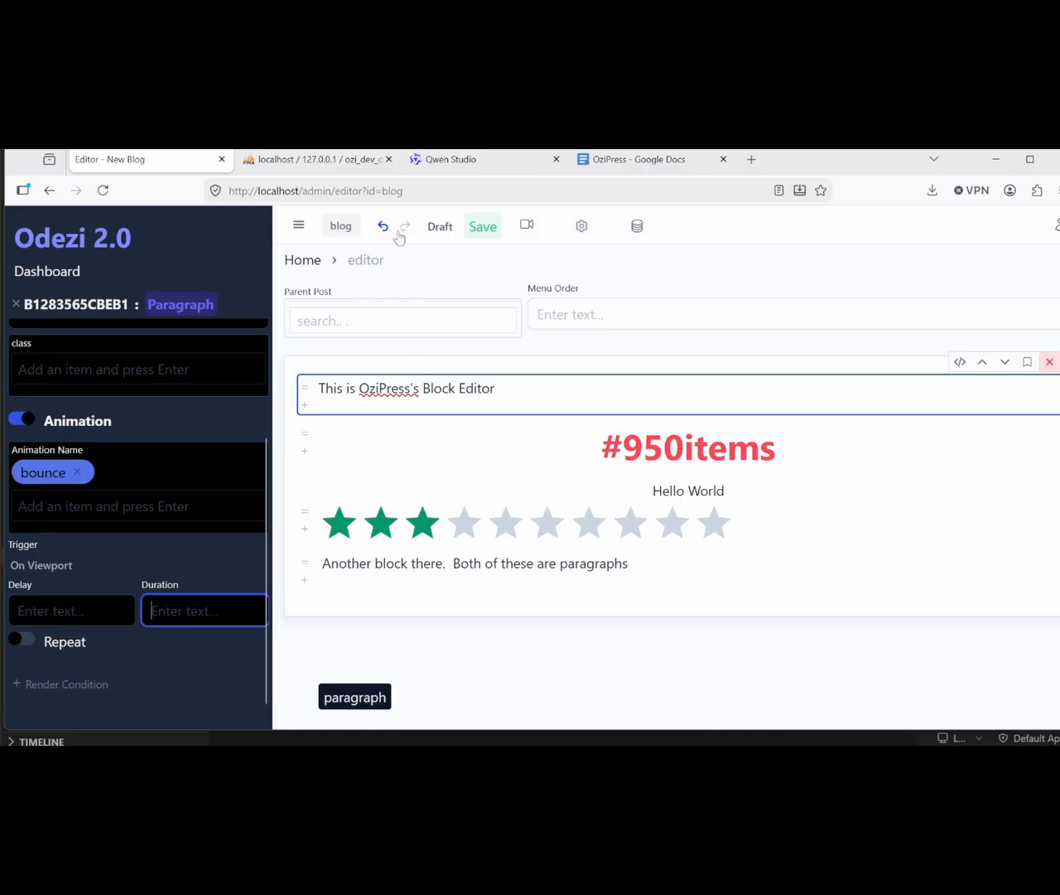
pyautogui.click(439, 227)
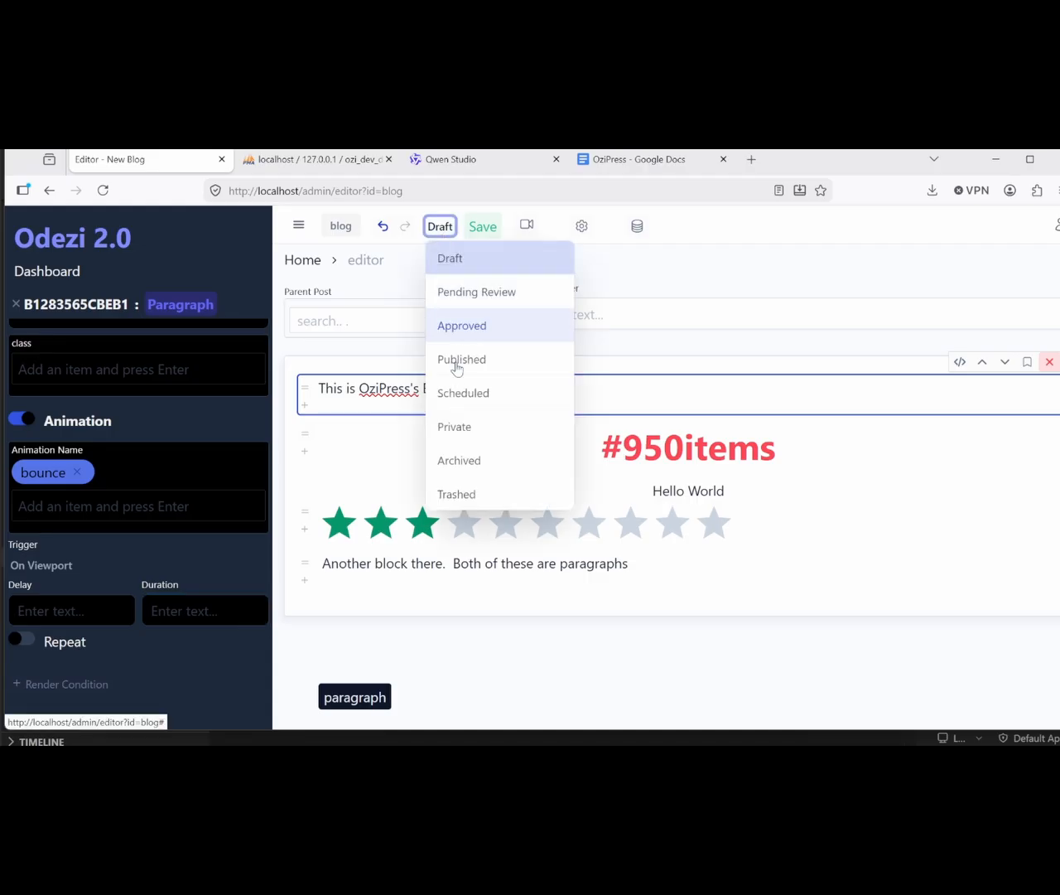
# Step: Mark the post Published and title it 'Our first Blog Post'
pyautogui.click(457, 363)
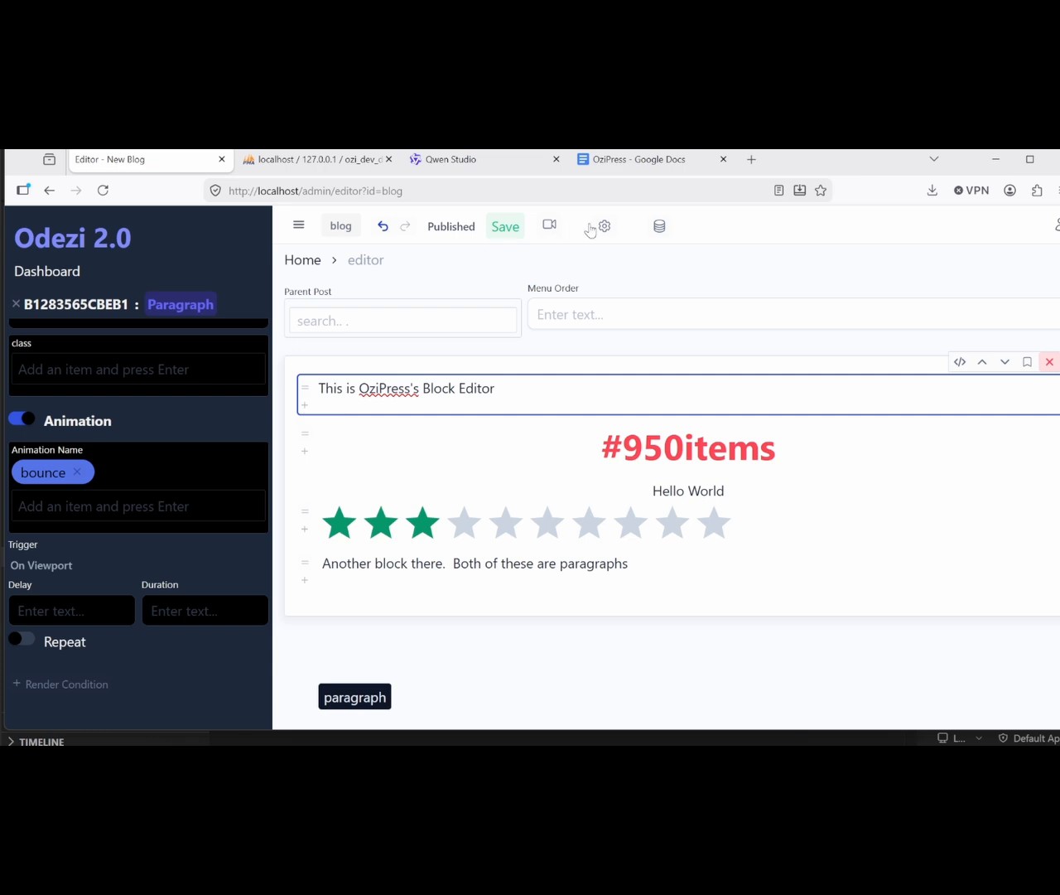
pyautogui.click(605, 229)
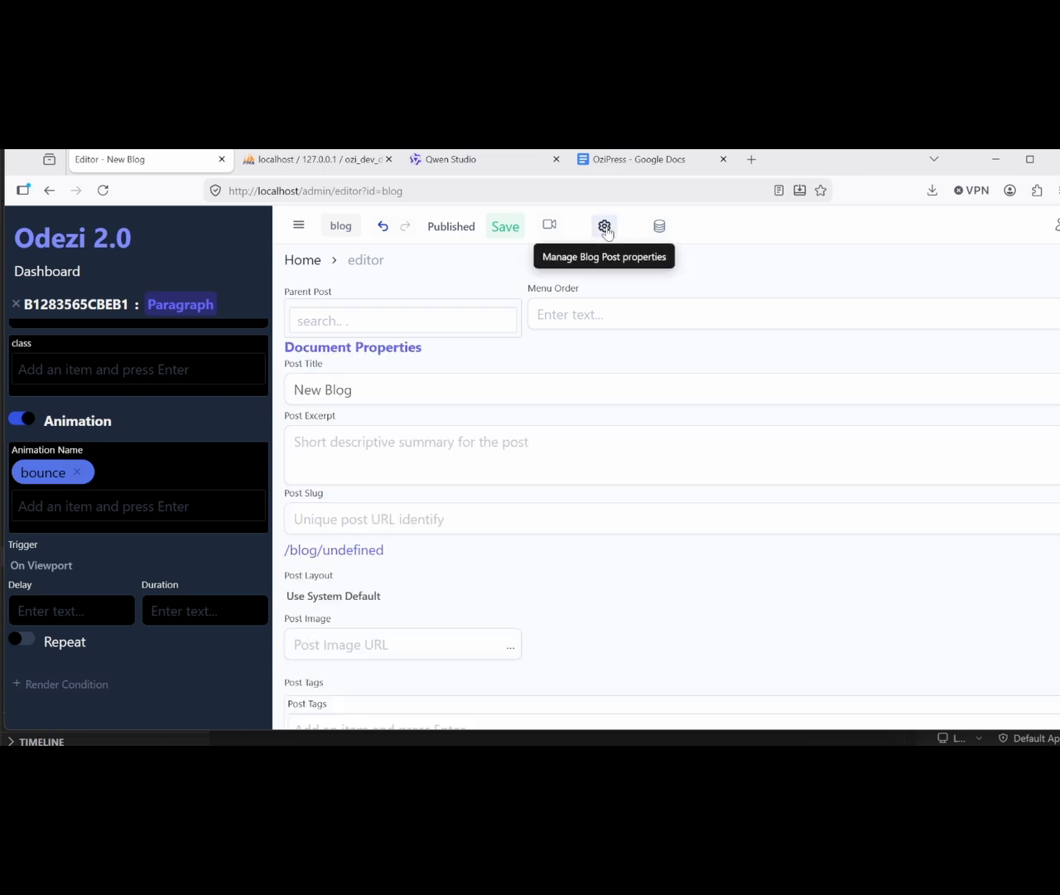
pyautogui.click(424, 392)
pyautogui.hotkey('ctrl', 'a')
pyautogui.write('Our ')
pyautogui.write('first Blog ')
pyautogui.write('P')
pyautogui.press('BackSpace')
pyautogui.write('Blog Post')
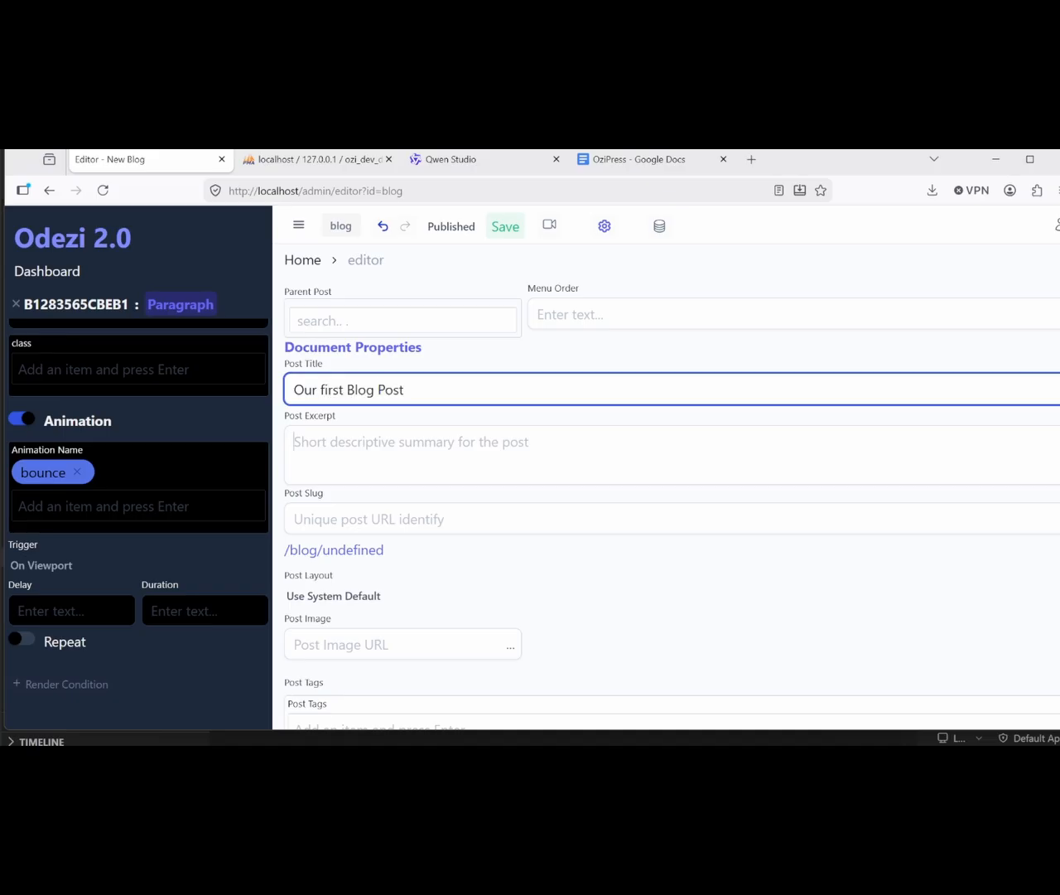
# Step: Set the excerpt to 'Blah blah blah test' and the slug to 'first-blog-slug-test'
pyautogui.press('Tab')
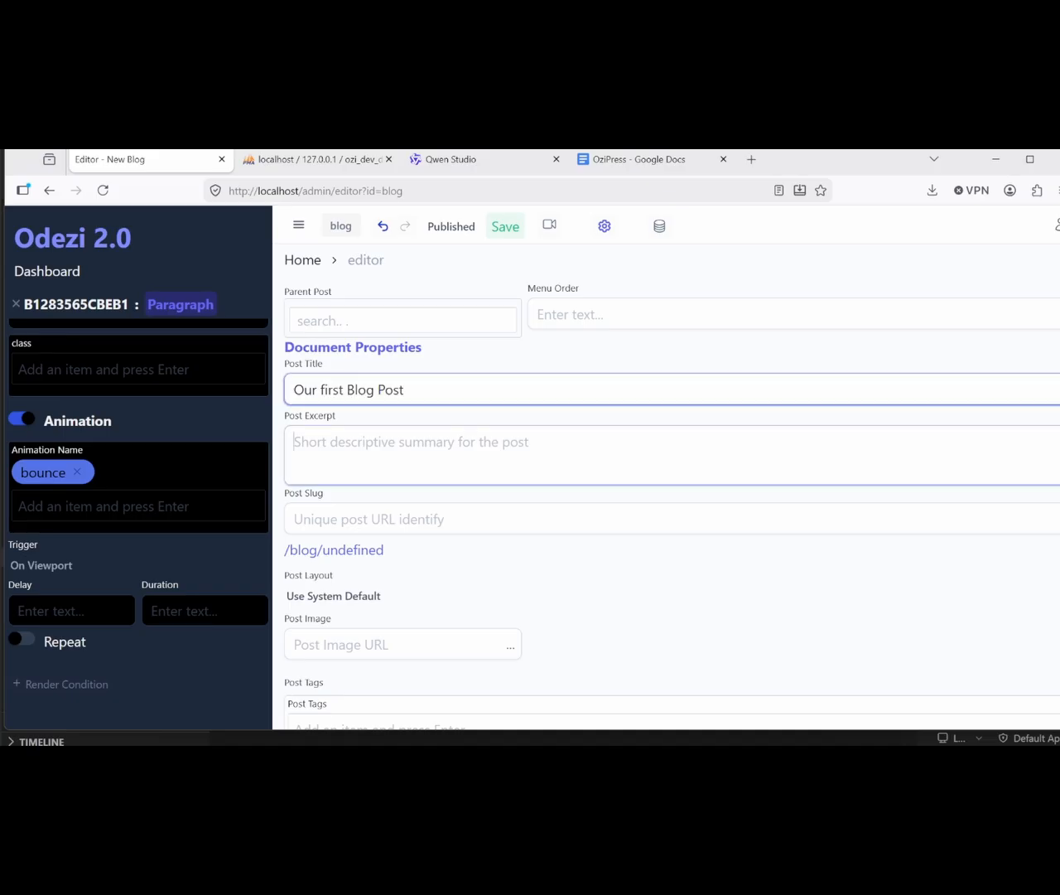
pyautogui.write('Blah blah b')
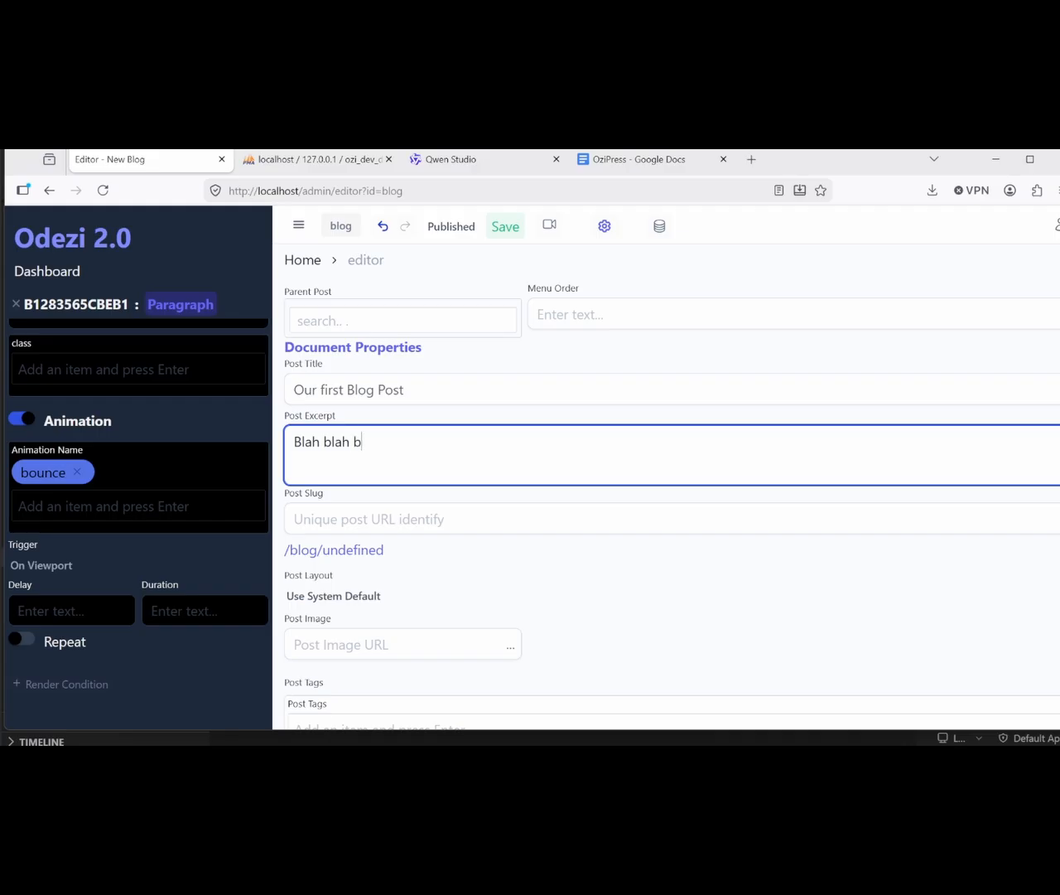
pyautogui.write('lah test')
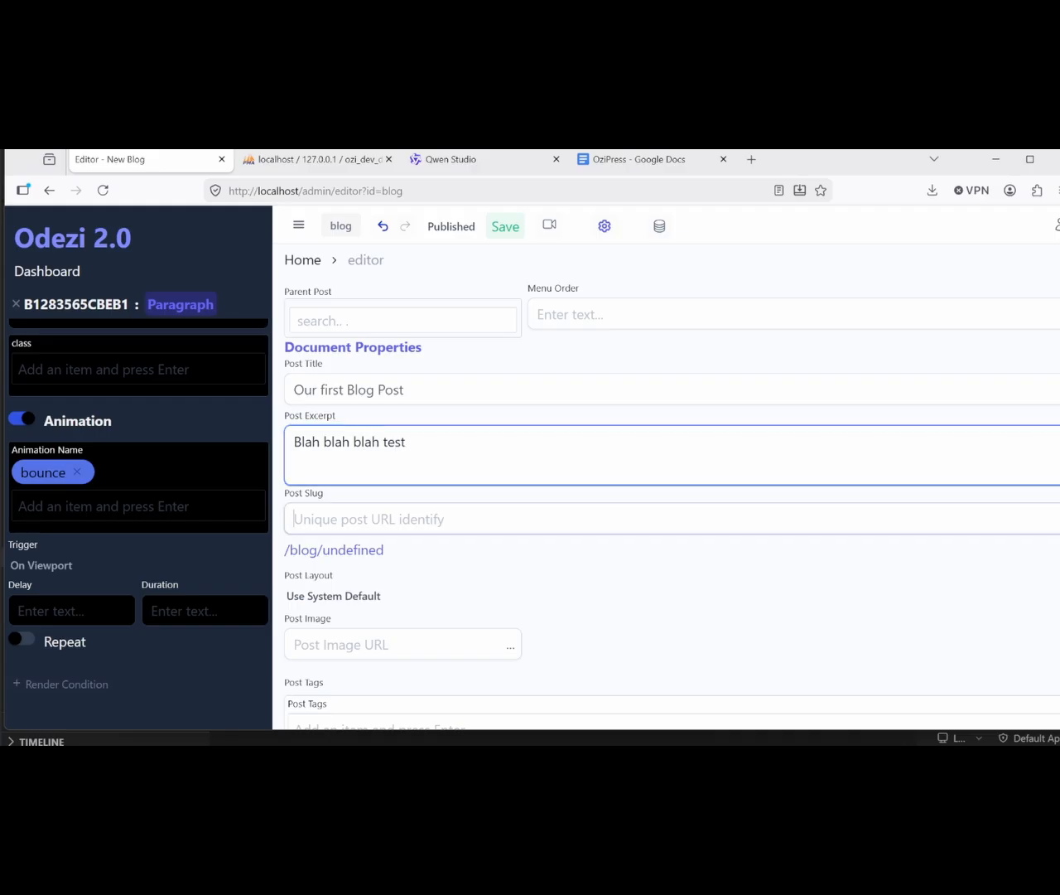
pyautogui.press('Tab')
pyautogui.write('first-blog-slu')
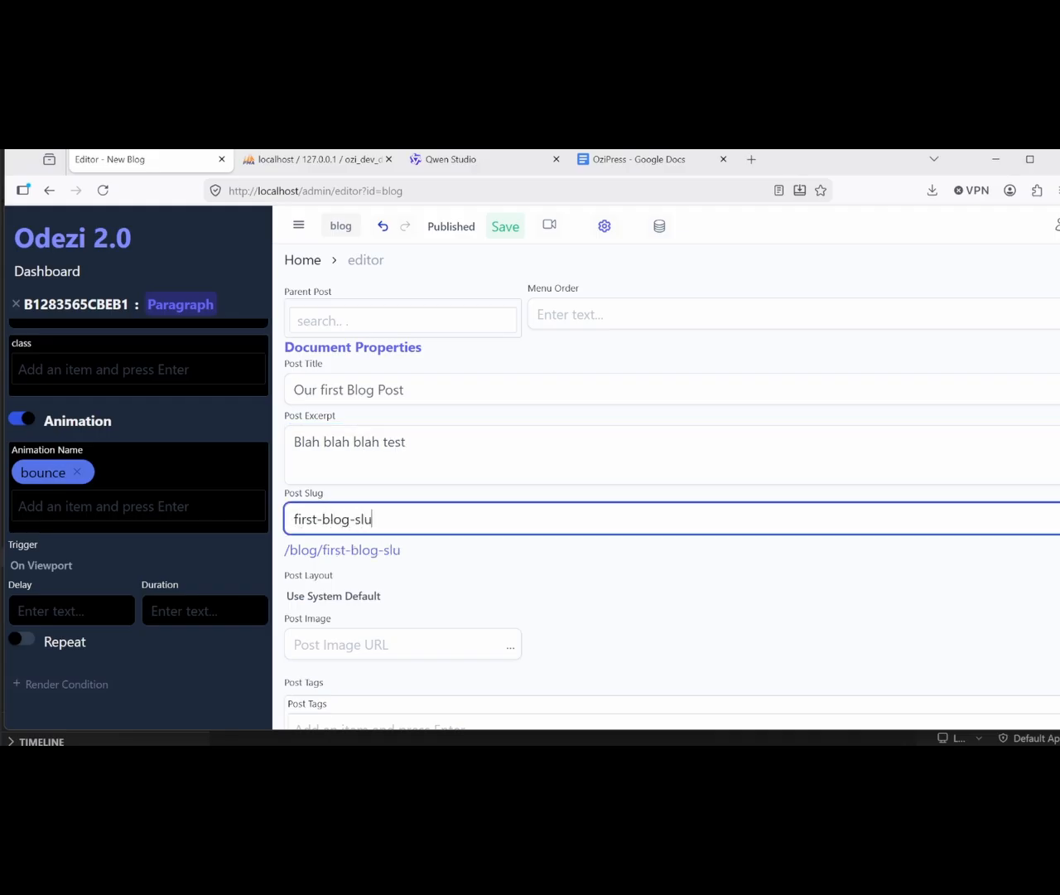
pyautogui.write('g-test')
pyautogui.scroll(-1, 392, 431)
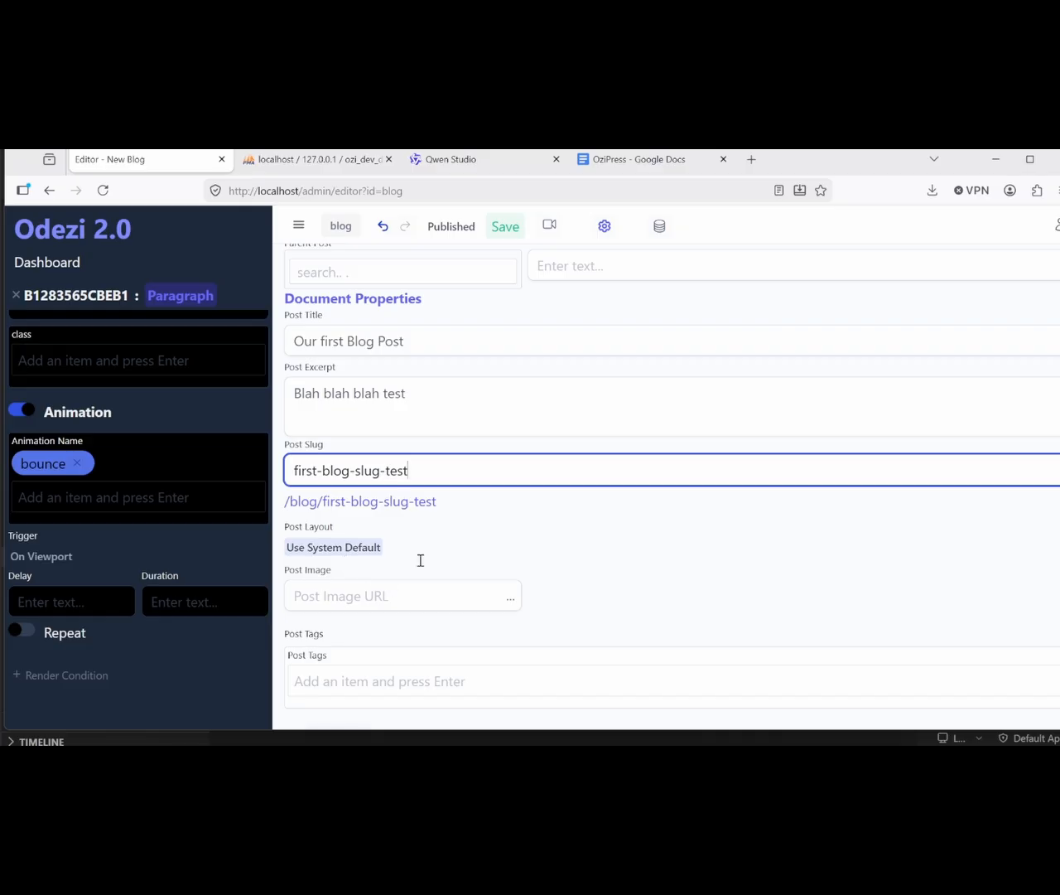
pyautogui.scroll(-1, 497, 557)
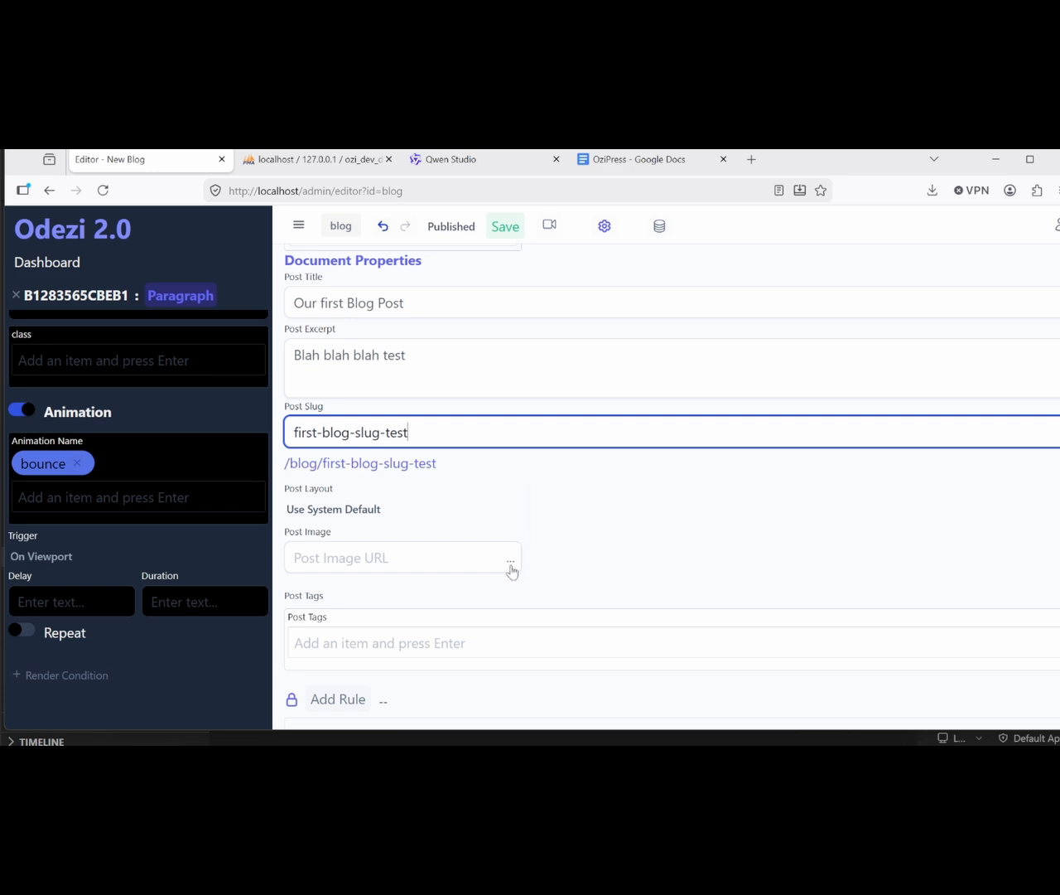
# Step: Browse the assets folder for a post image, then cancel without choosing one
pyautogui.click(510, 560)
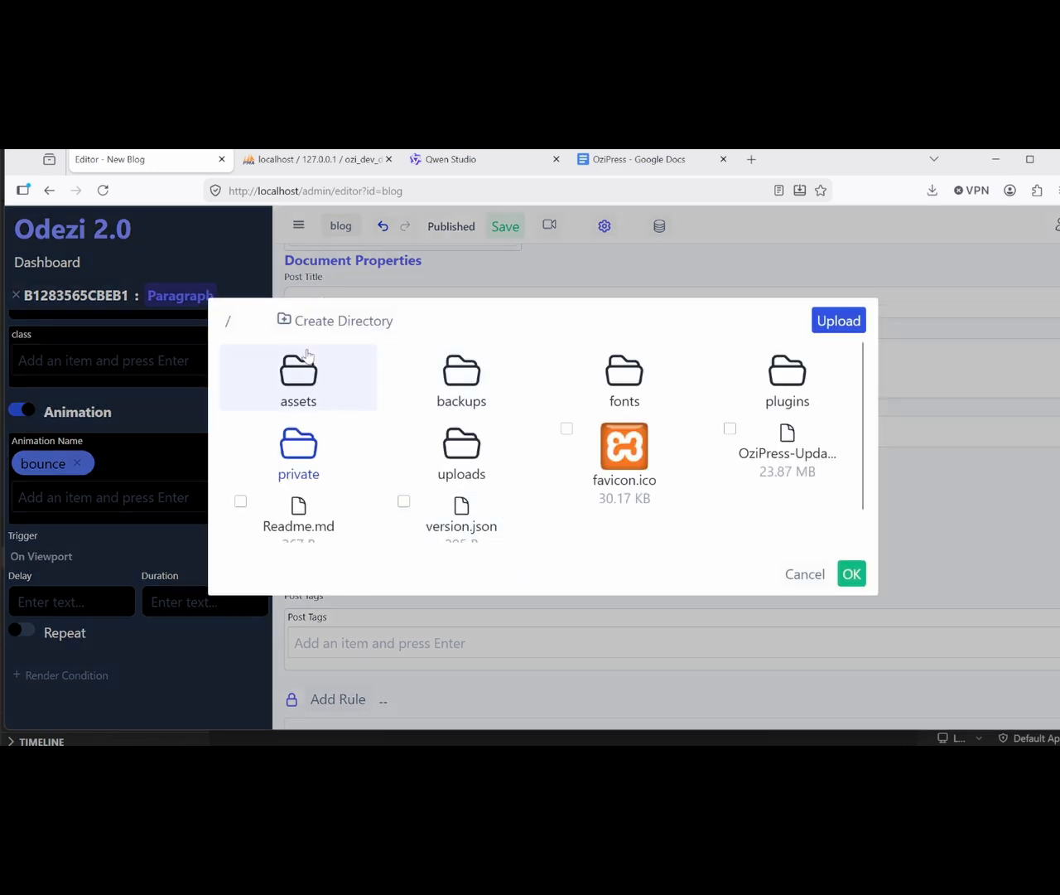
pyautogui.click(300, 383)
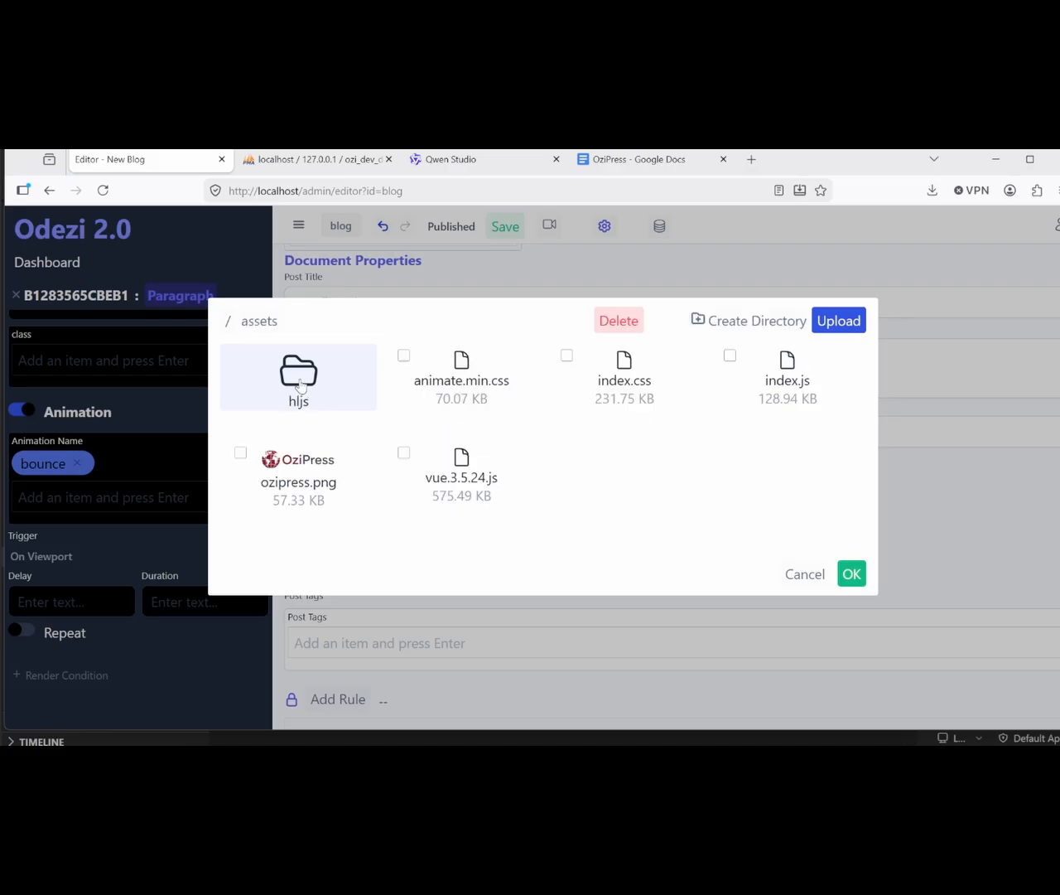
pyautogui.click(804, 574)
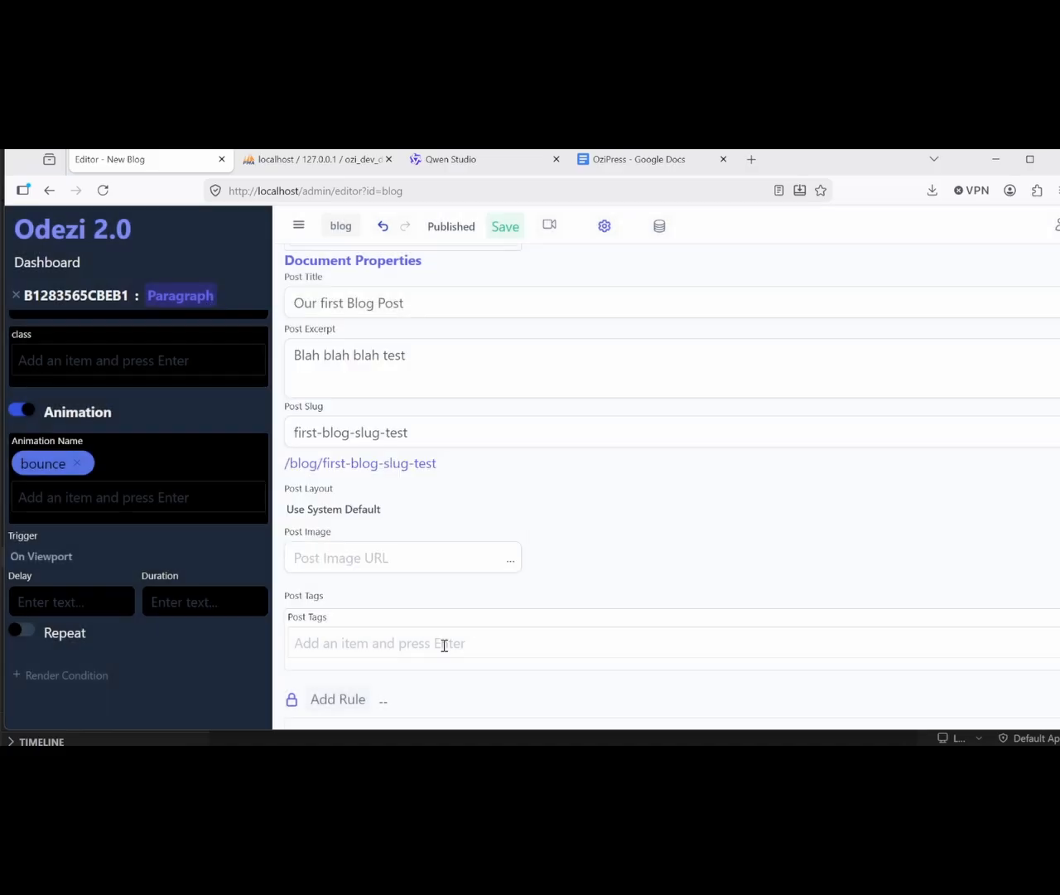
# Step: Add tags our-first-post, seo-enable-for-keywords and 'another keyword here'
pyautogui.click(444, 644)
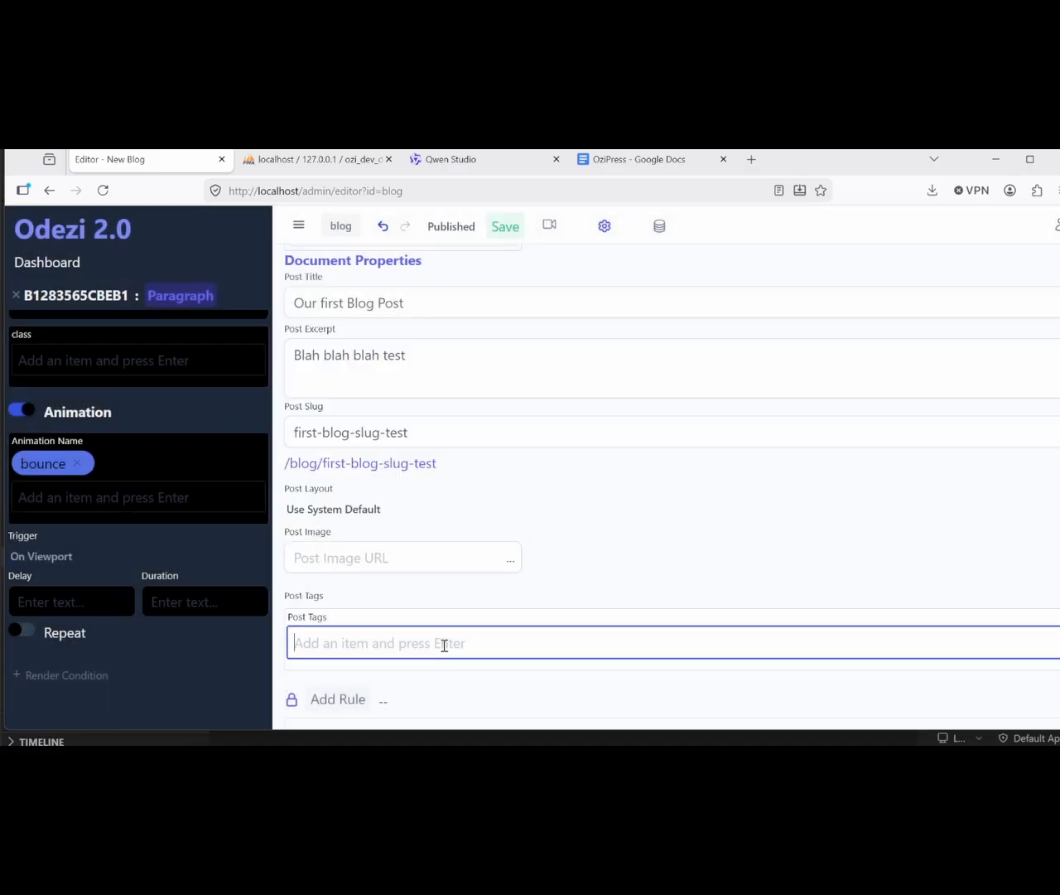
pyautogui.scroll(-1, 444, 644)
pyautogui.write('our-first-')
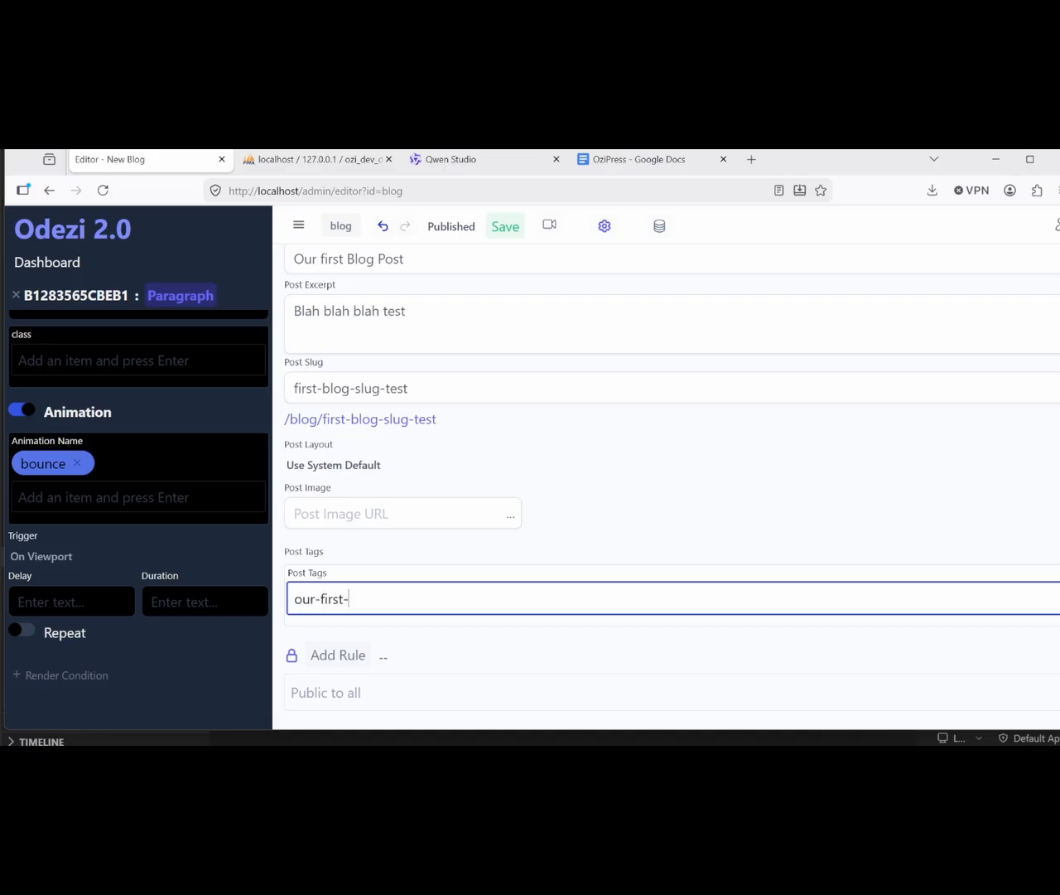
pyautogui.write('post')
pyautogui.press('Return')
pyautogui.write('seo-enable-')
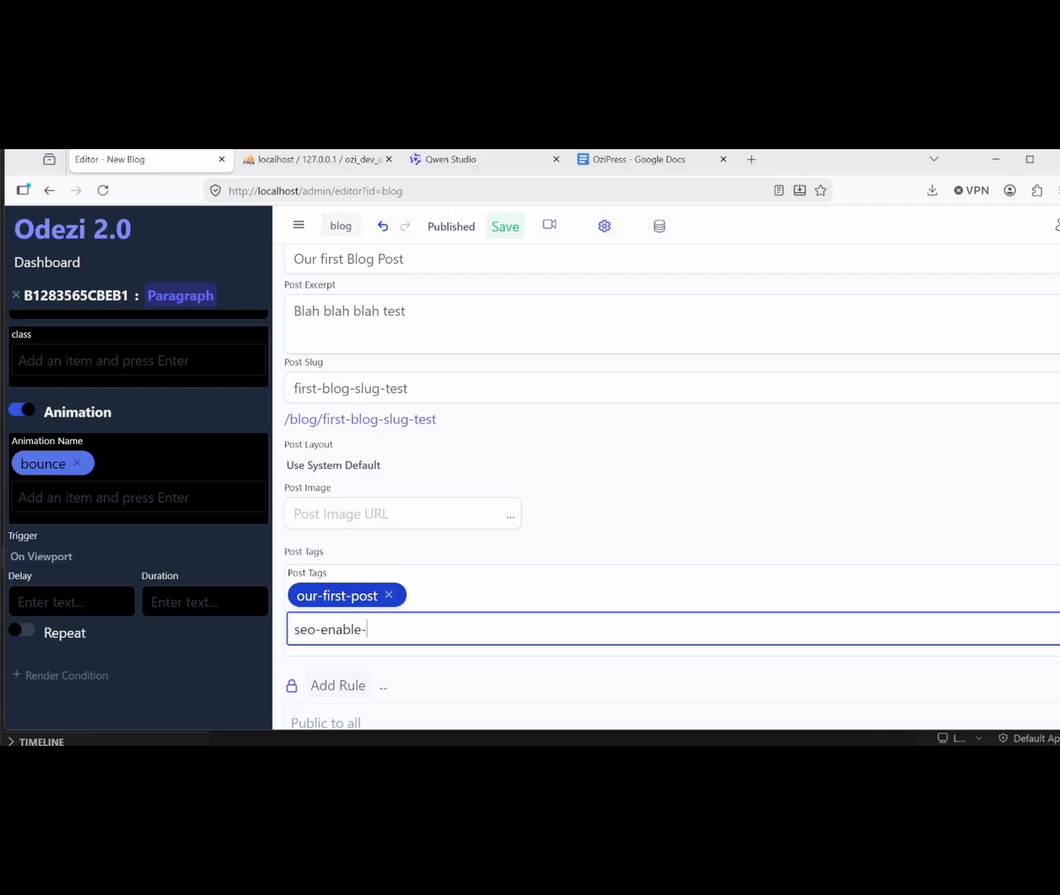
pyautogui.write('for-keywords')
pyautogui.press('Return')
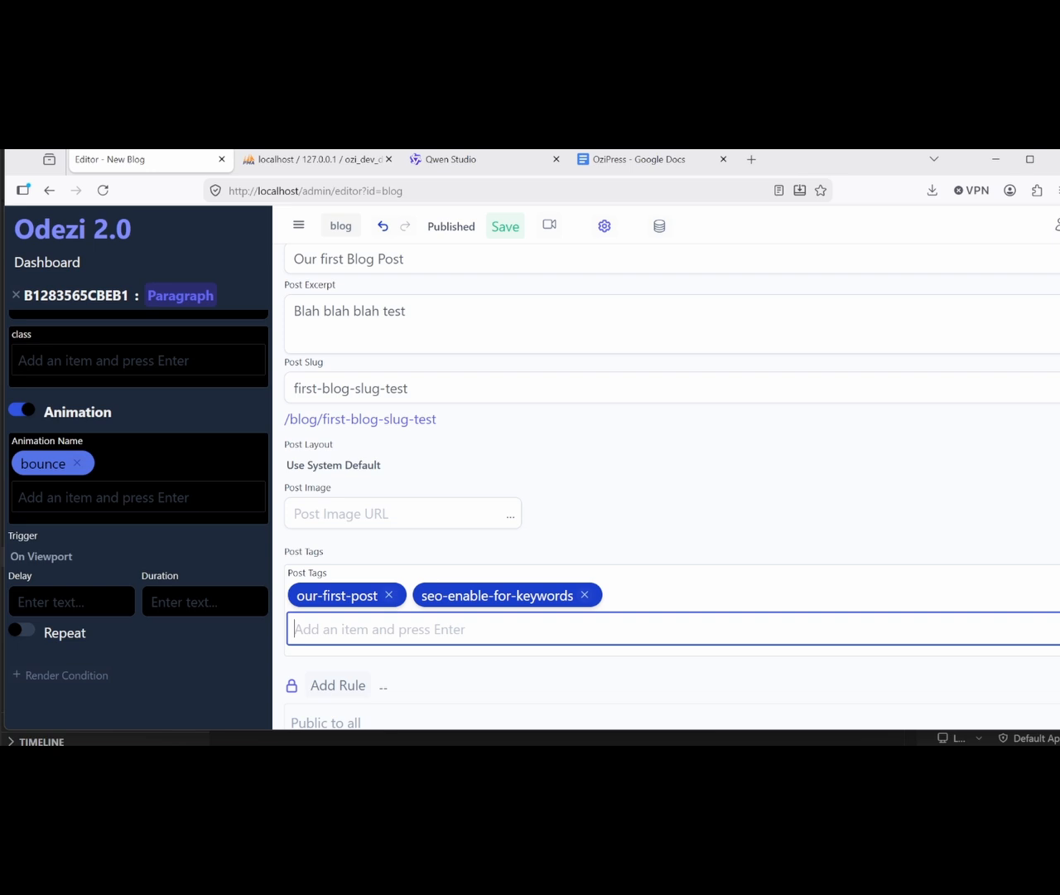
pyautogui.write('another keyw')
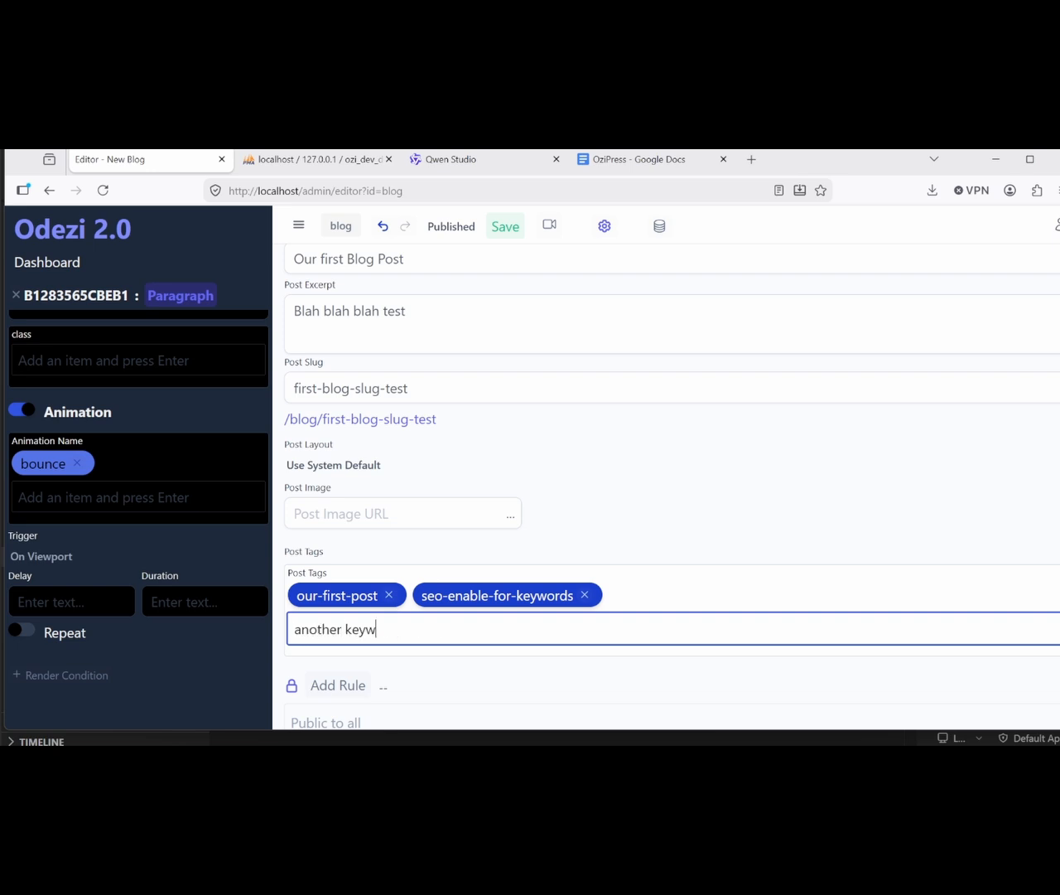
pyautogui.write('ord here')
pyautogui.press('Return')
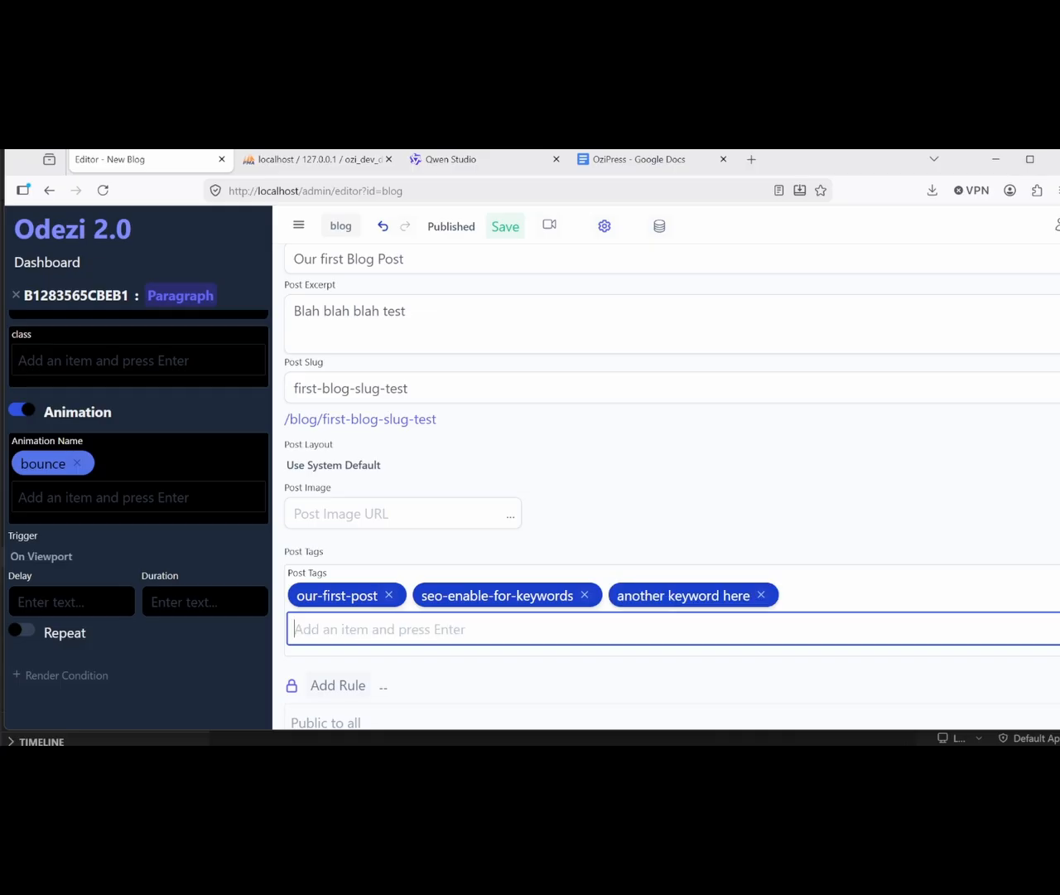
pyautogui.scroll(-1, 516, 518)
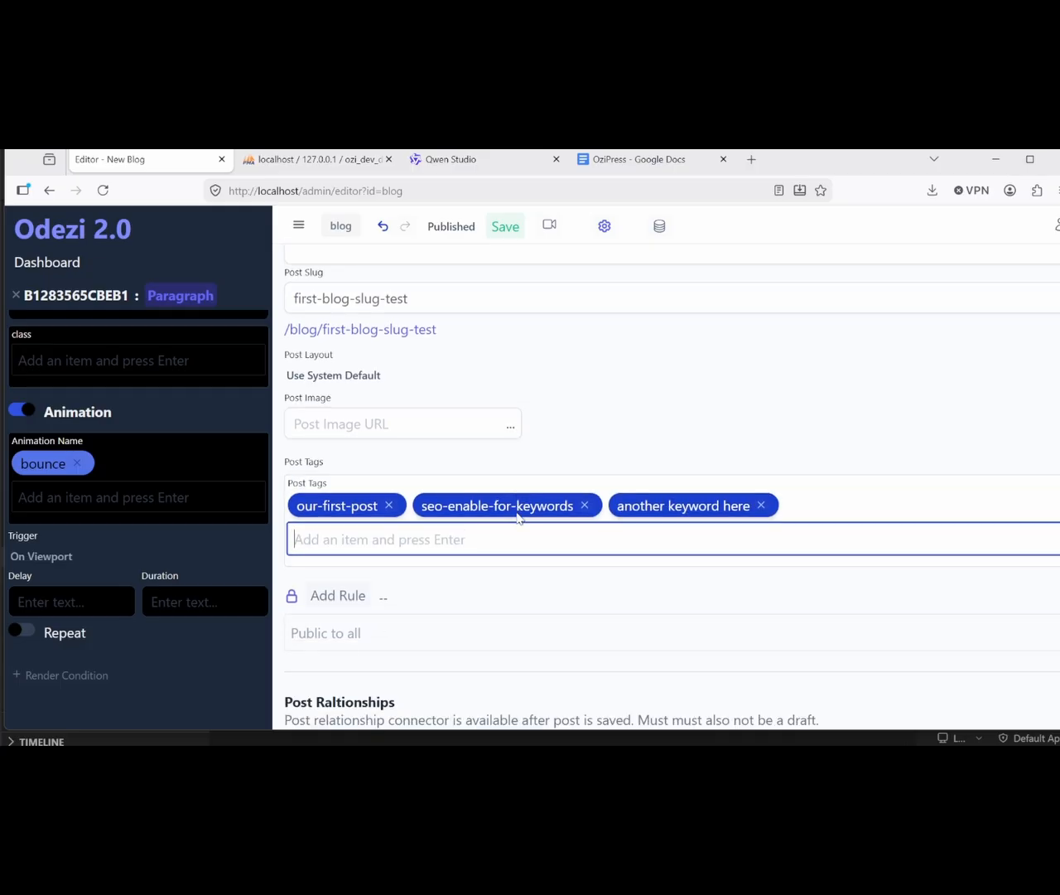
pyautogui.scroll(-2, 517, 519)
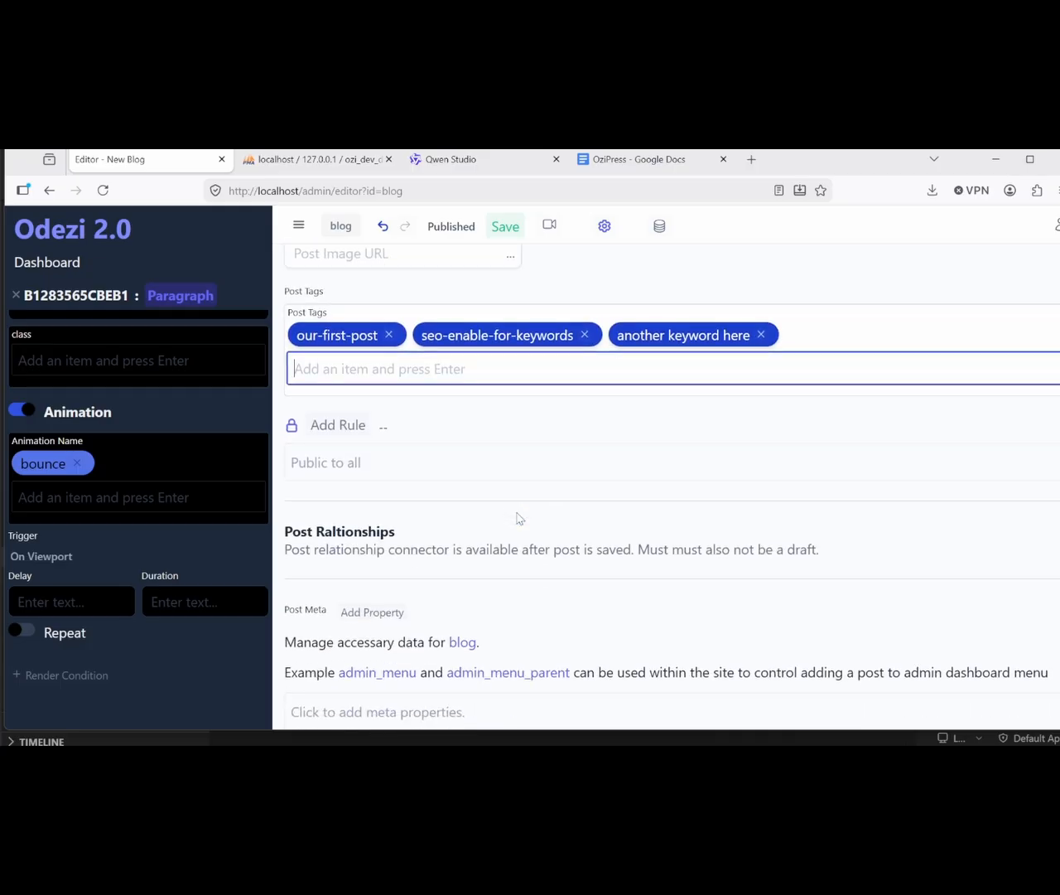
pyautogui.scroll(-1, 516, 519)
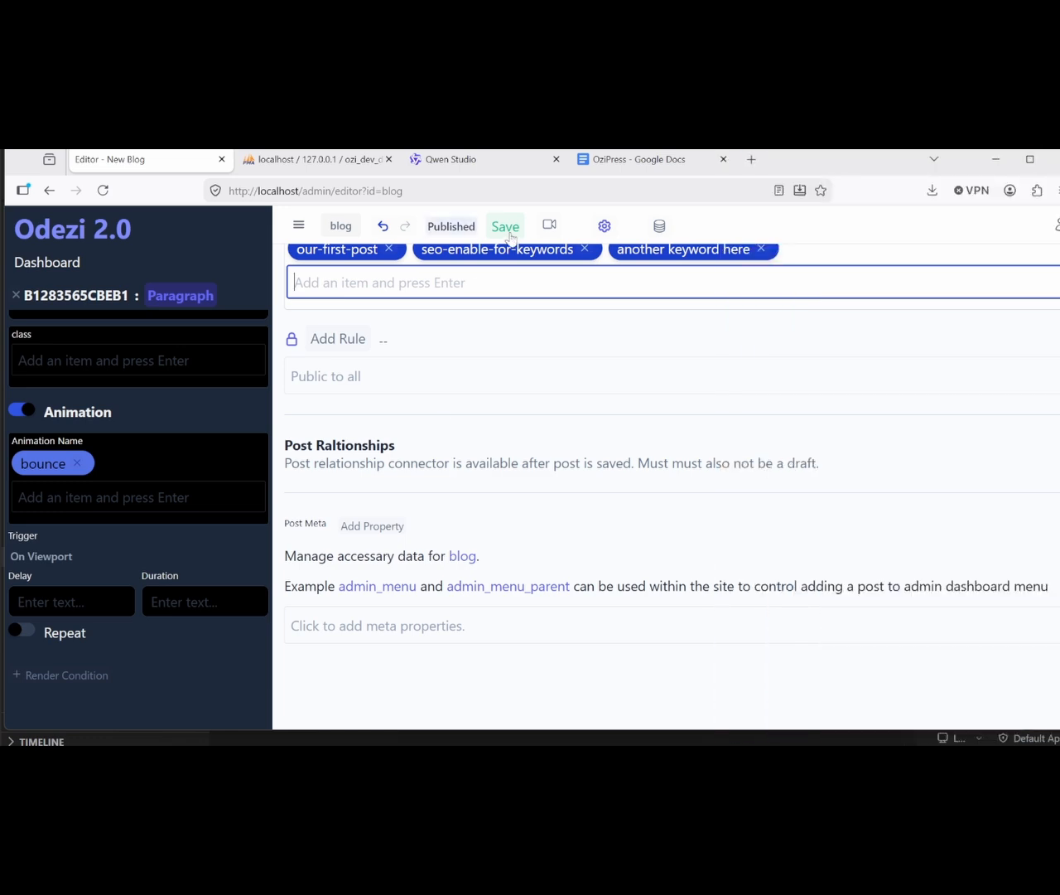
# Step: Save the post and reload its public page at /blog/first-blog-slug-test, showing counter, stars and tags
pyautogui.click(507, 226)
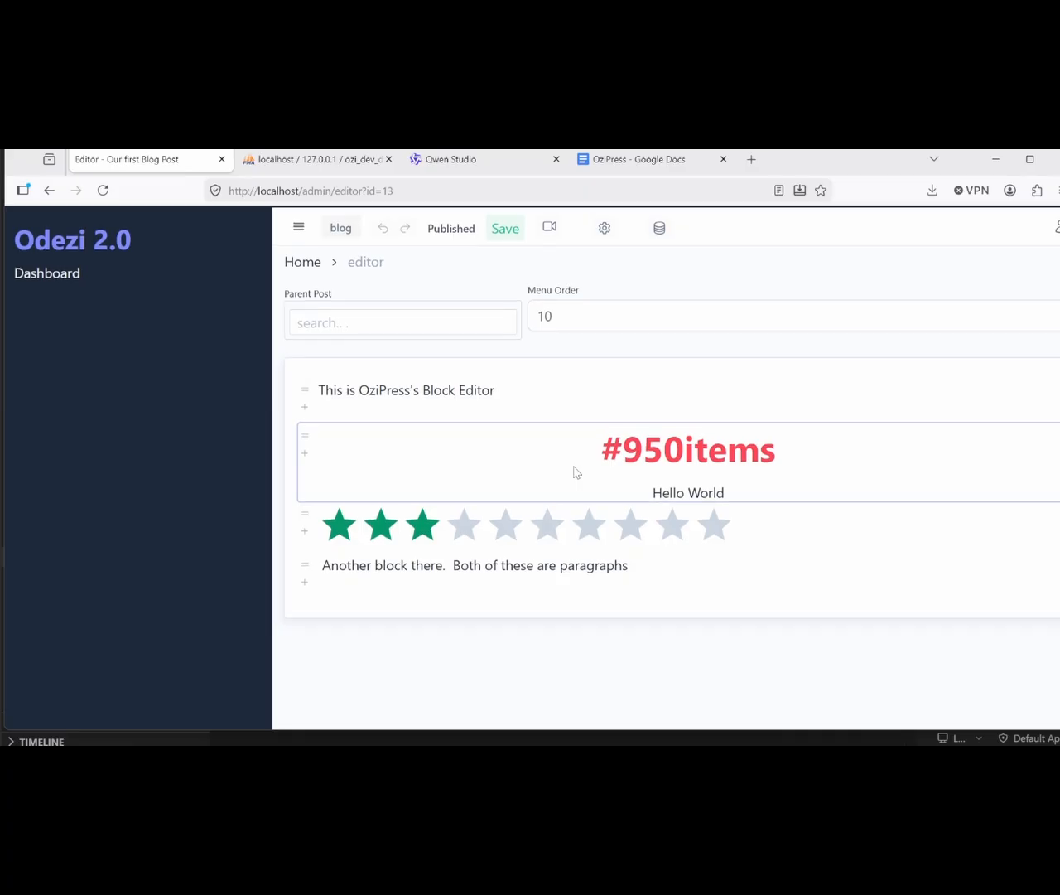
pyautogui.click(548, 226)
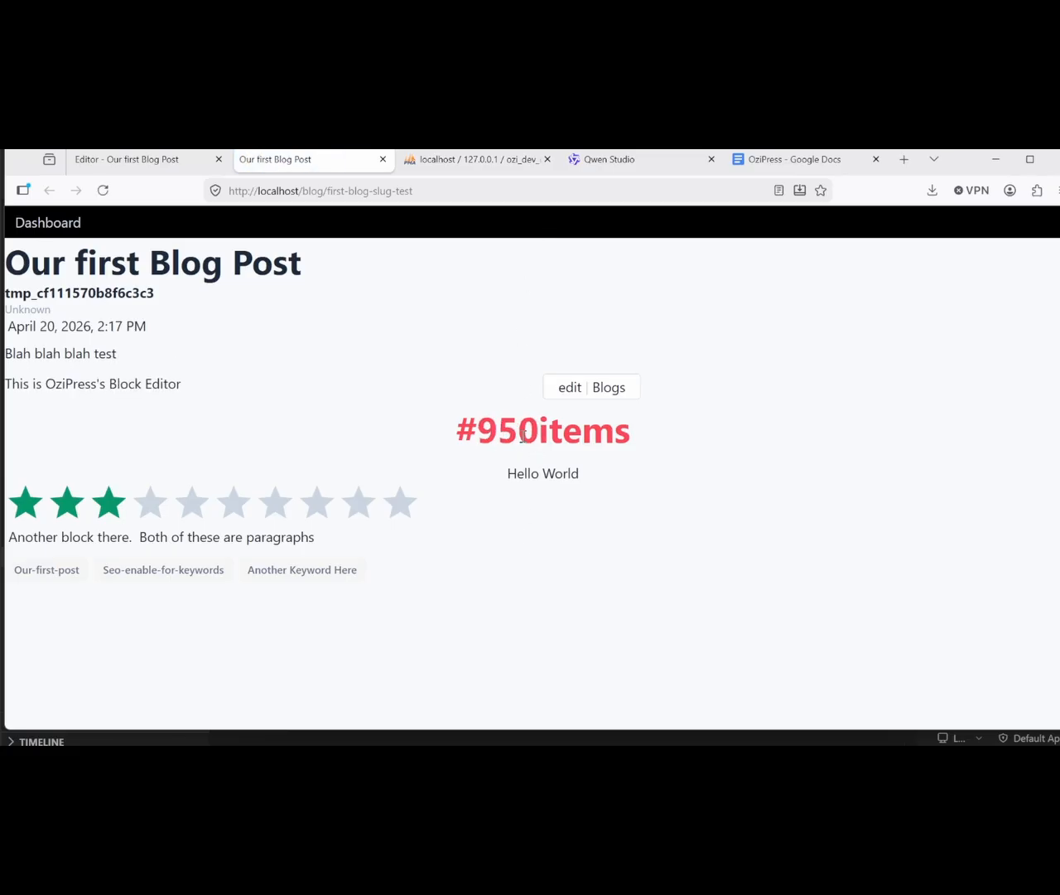
pyautogui.rightClick(278, 480)
pyautogui.click(365, 493)
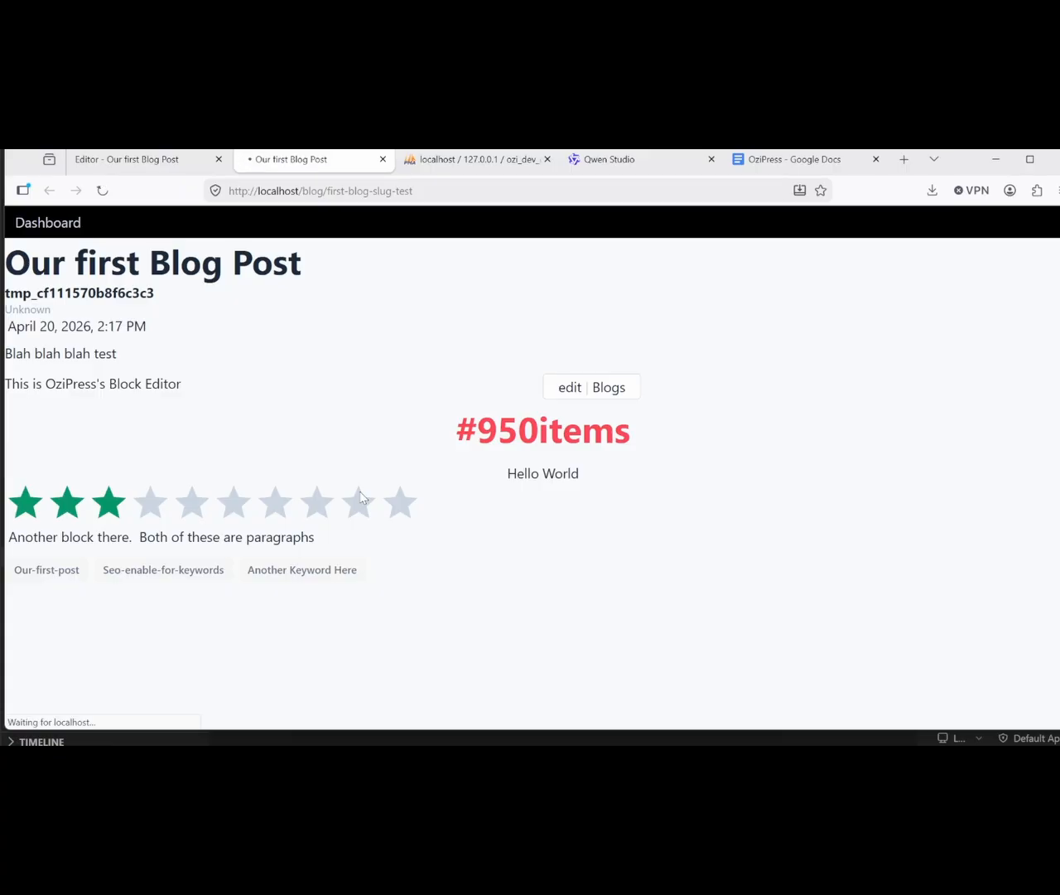